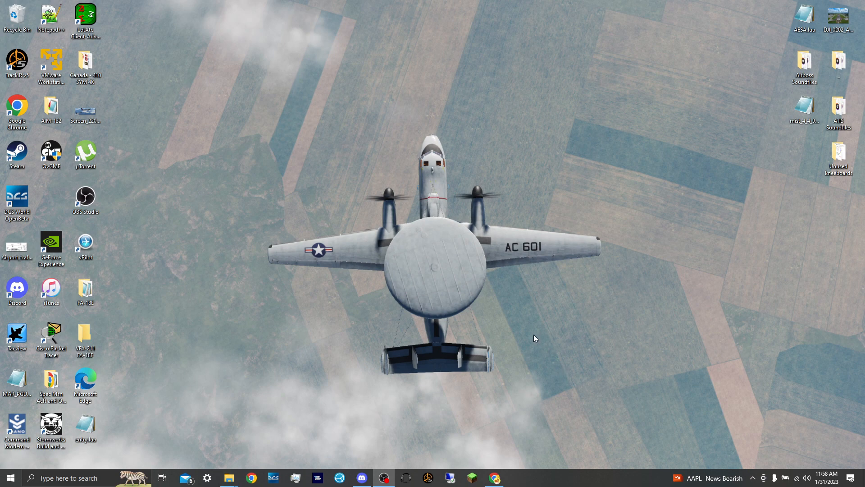
- Search the web for 7zip in a new Chrome tab and open the official 7-Zip site
left_click(495, 478)
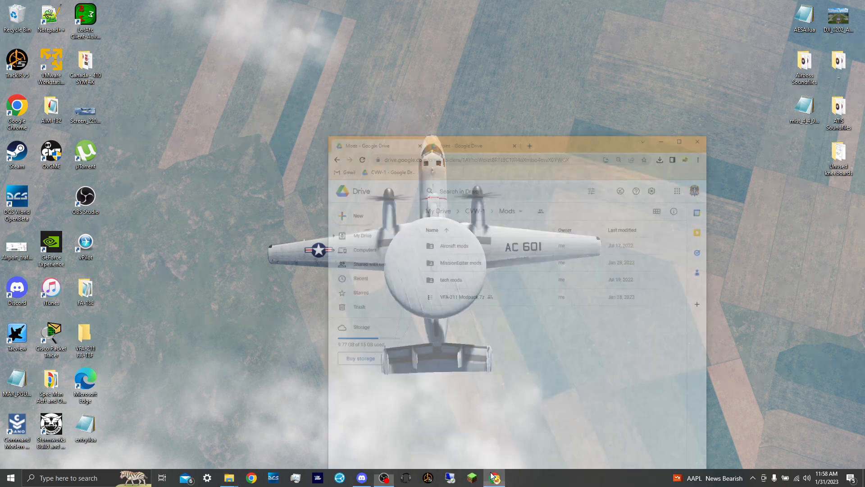
left_click(530, 89)
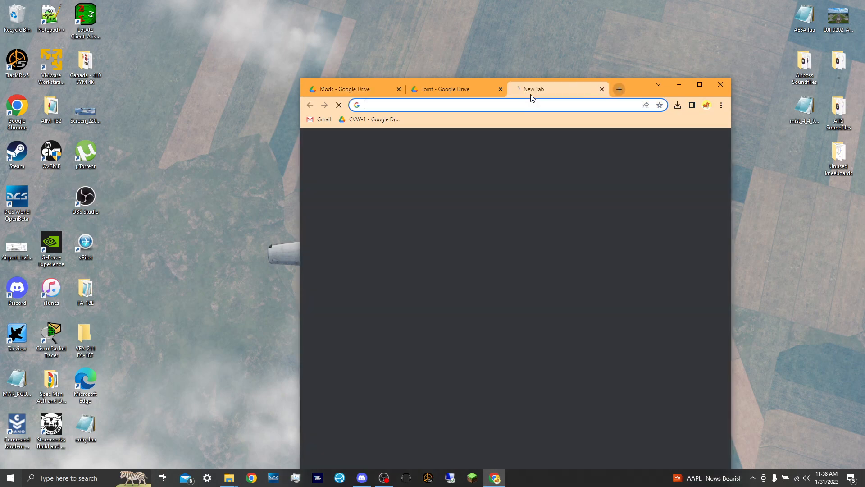
type("7")
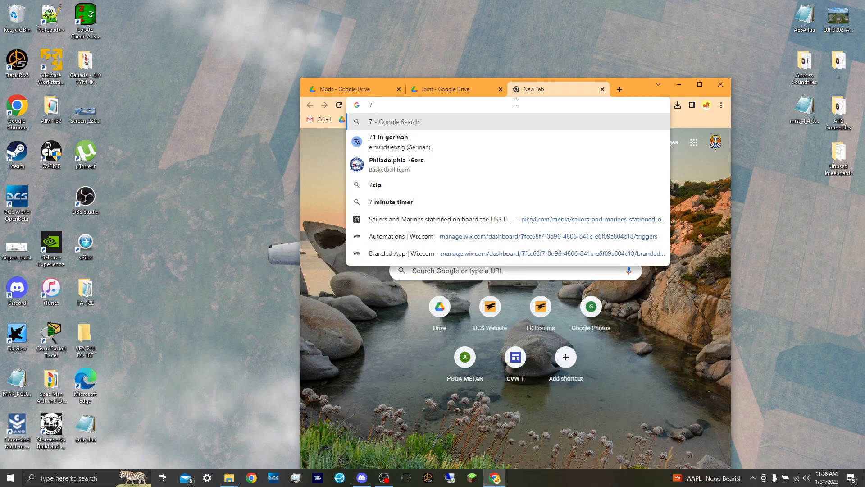
type("zip")
key("Return")
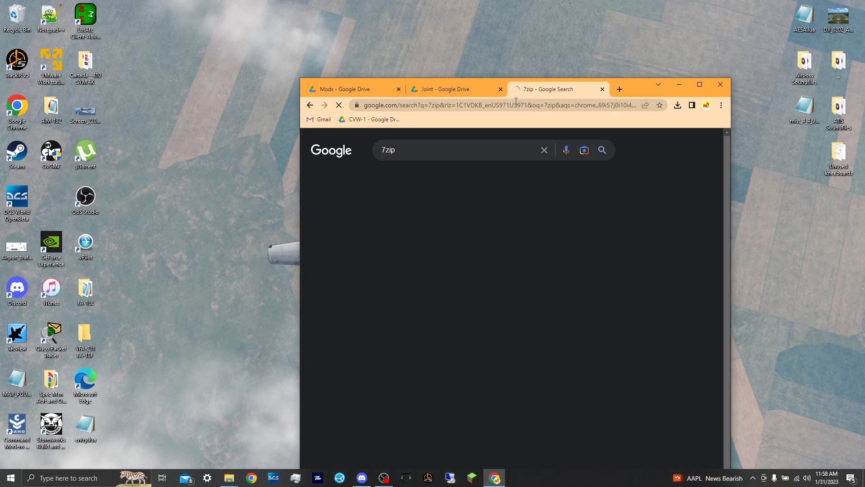
left_click(333, 228)
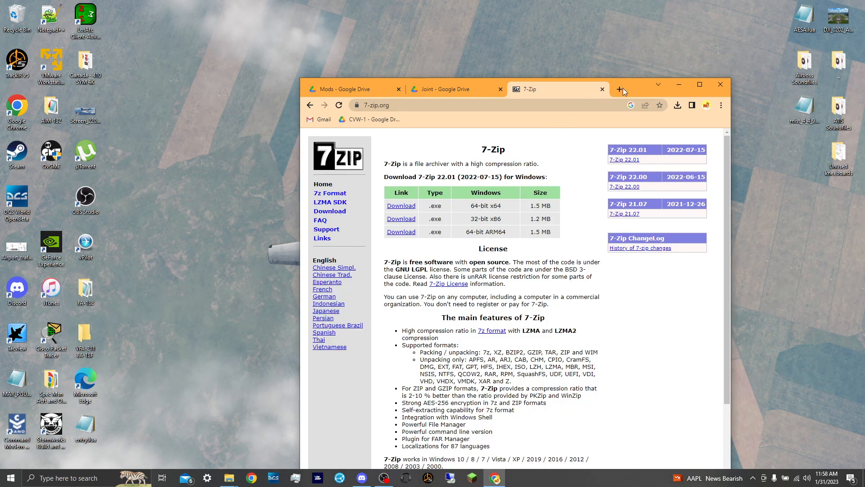
- Copy the 7-Zip site's address and paste it into a new Notepad document, then minimise Notepad
left_click_drag(623, 88, 583, 29)
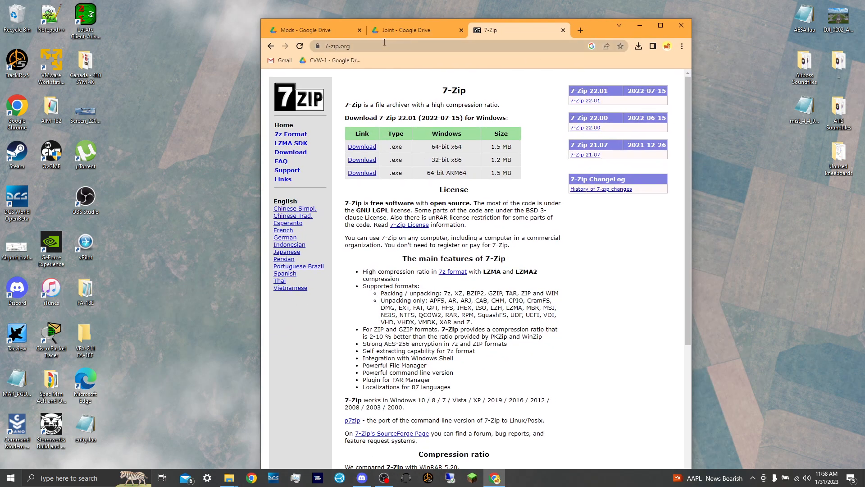
left_click(315, 46)
key("ctrl+c")
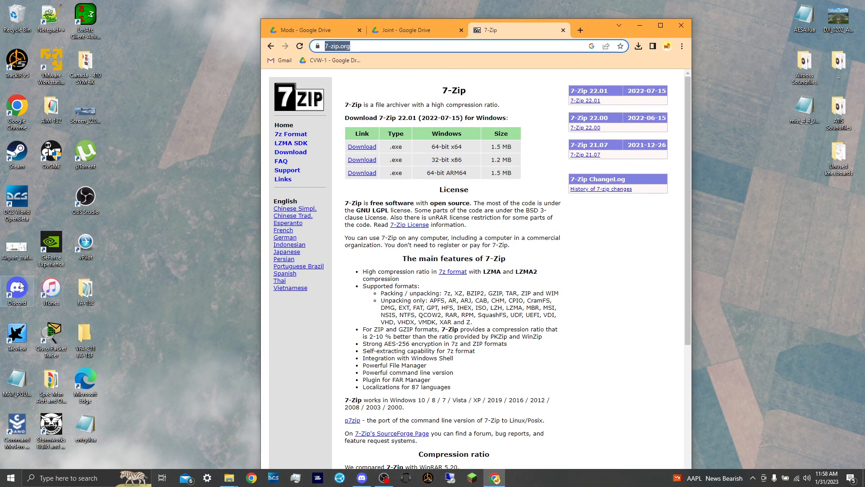
left_click(73, 477)
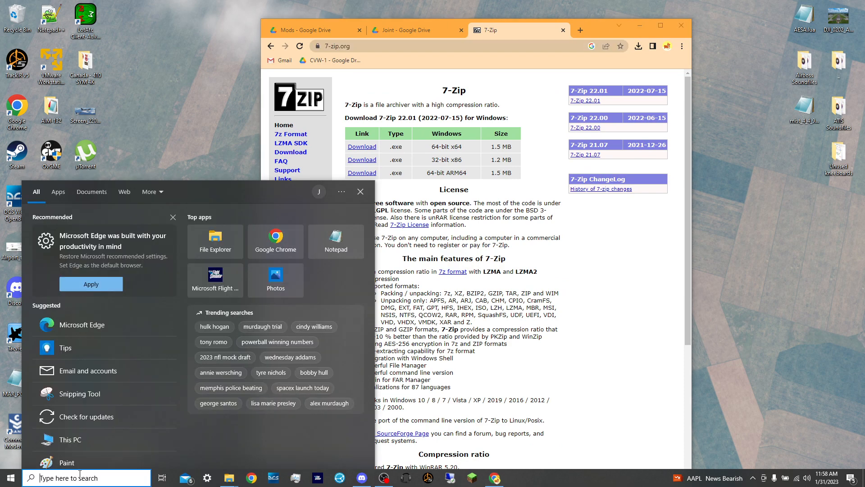
type("note")
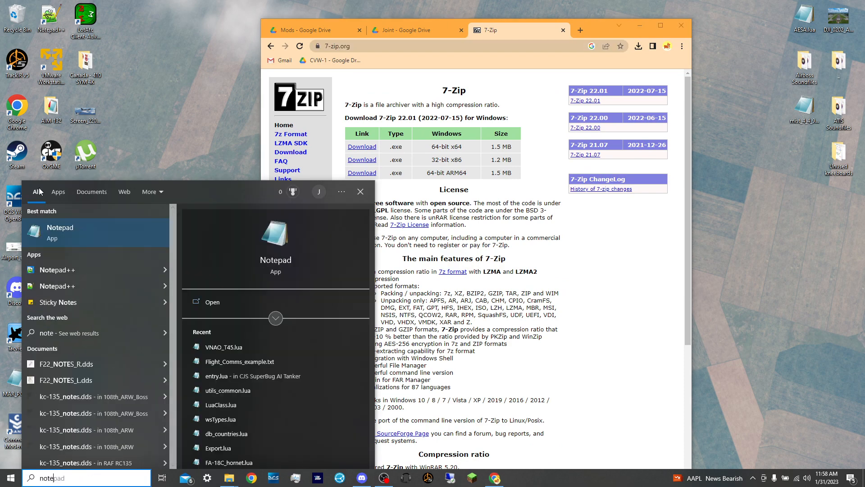
left_click(67, 233)
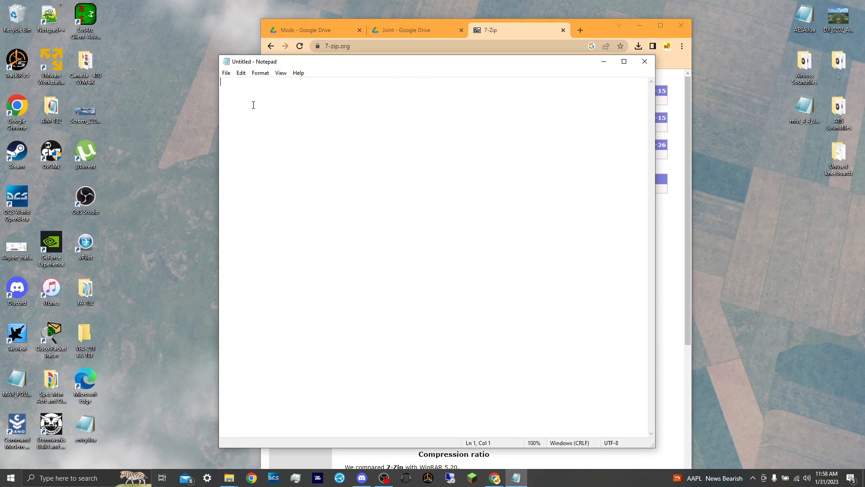
key("ctrl+v")
left_click(600, 62)
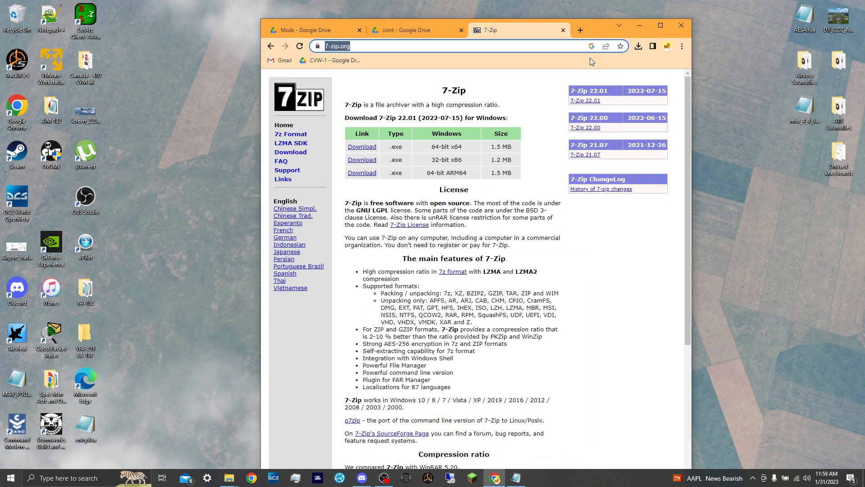
- Search for "srs dcs" in a new browser tab and open the latest release page from the DCS SimpleRadio Standalone site
left_click(391, 29)
left_click(490, 28)
left_click(580, 29)
key("Caps_Lock")
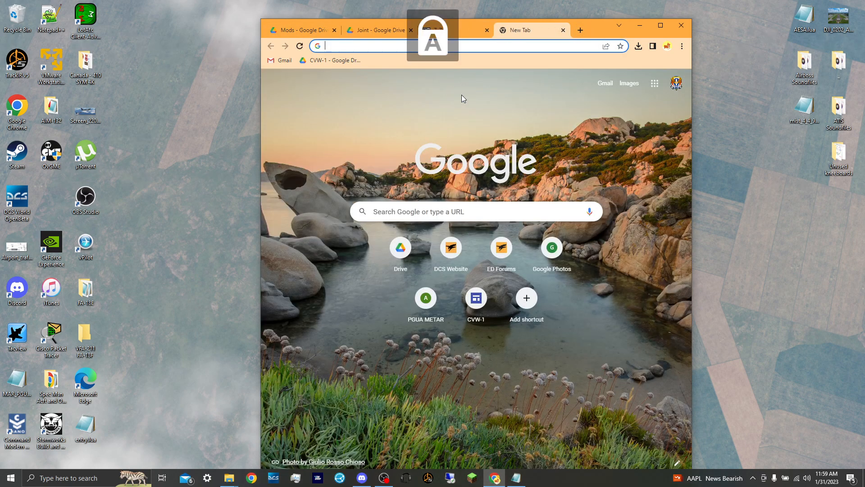
type("SRS")
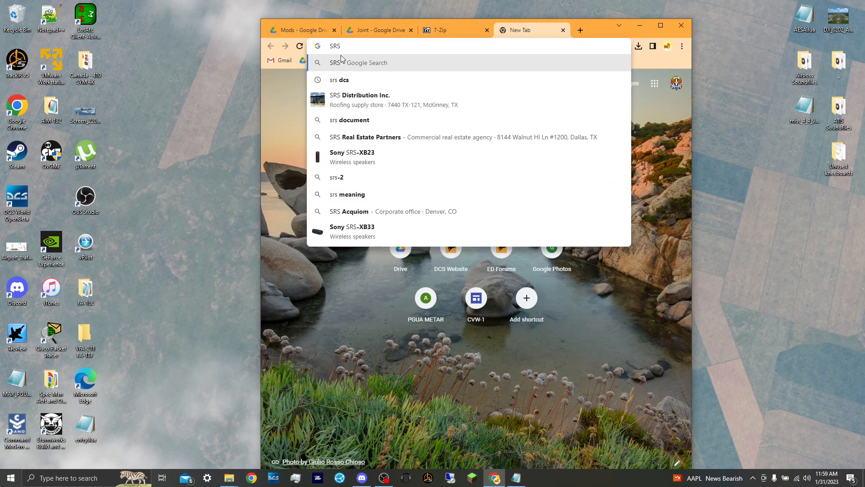
left_click(344, 64)
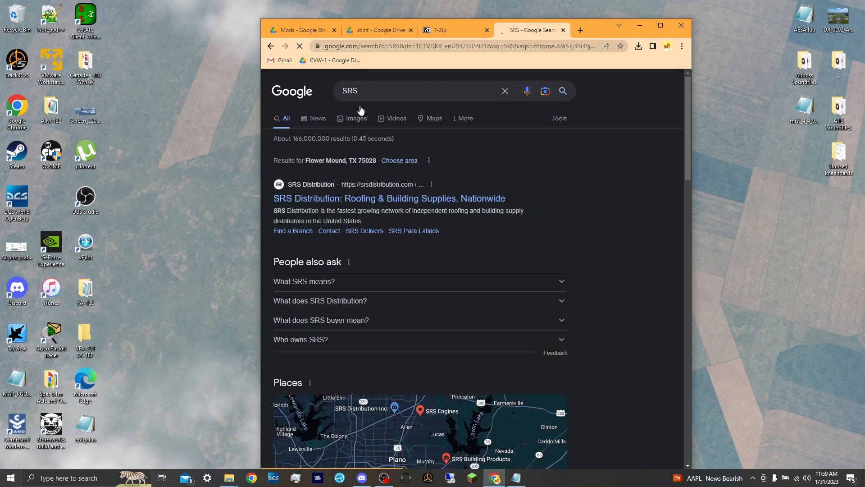
left_click(363, 89)
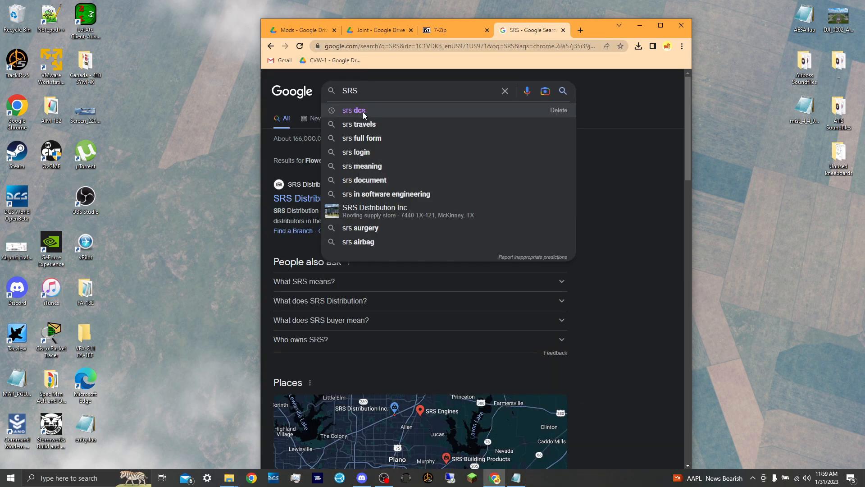
left_click(354, 110)
left_click(340, 172)
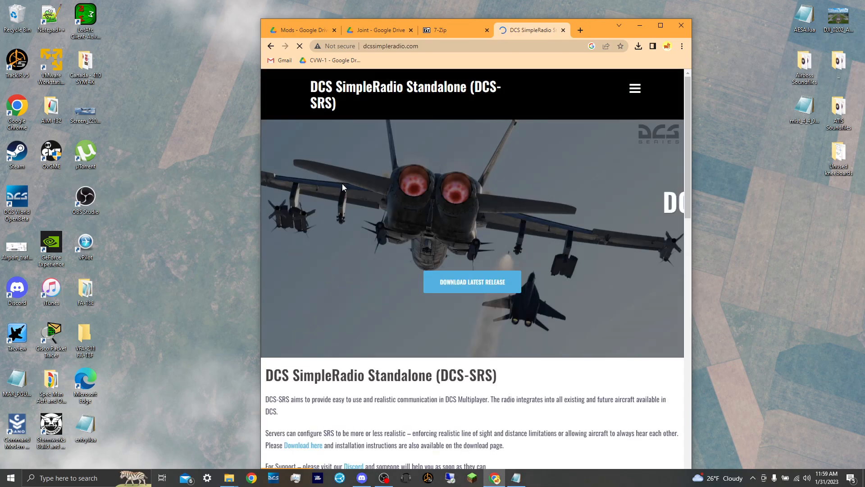
left_click(455, 293)
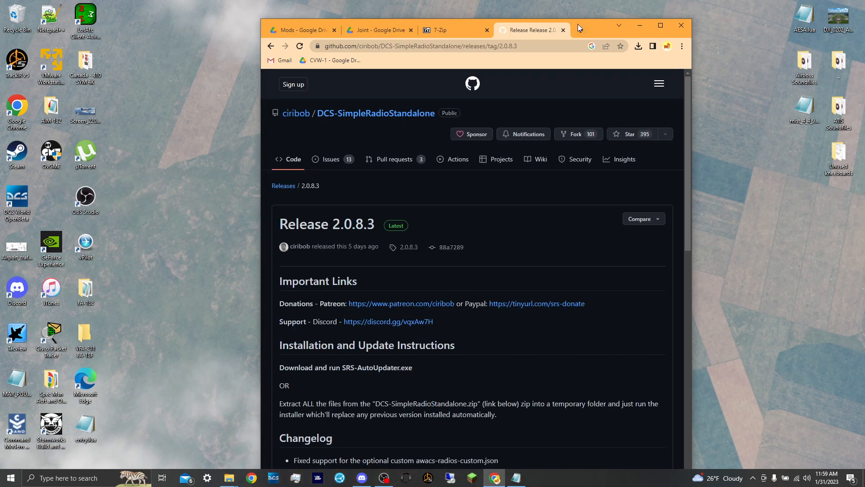
- Download DCS-SimpleRadioStandalone-2.0.8.3.zip from the release assets on the maximized GitHub page
double_click(590, 25)
scroll(275, 287, "down", 3)
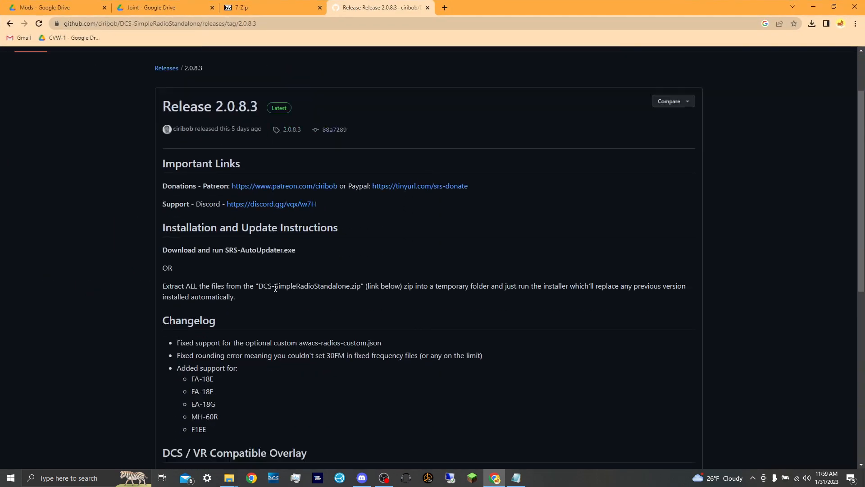
scroll(275, 289, "down", 3)
scroll(217, 186, "up", 3)
left_click_drag(163, 172, 441, 213)
left_click(441, 214)
scroll(196, 301, "down", 9)
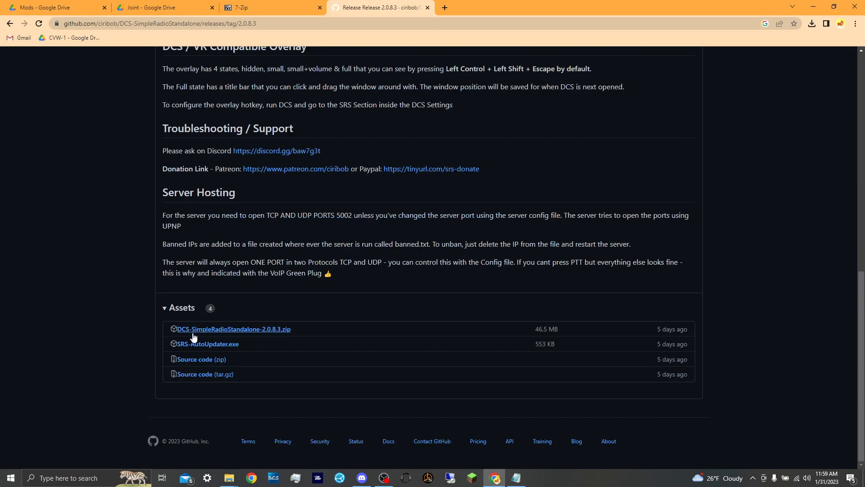
left_click(193, 332)
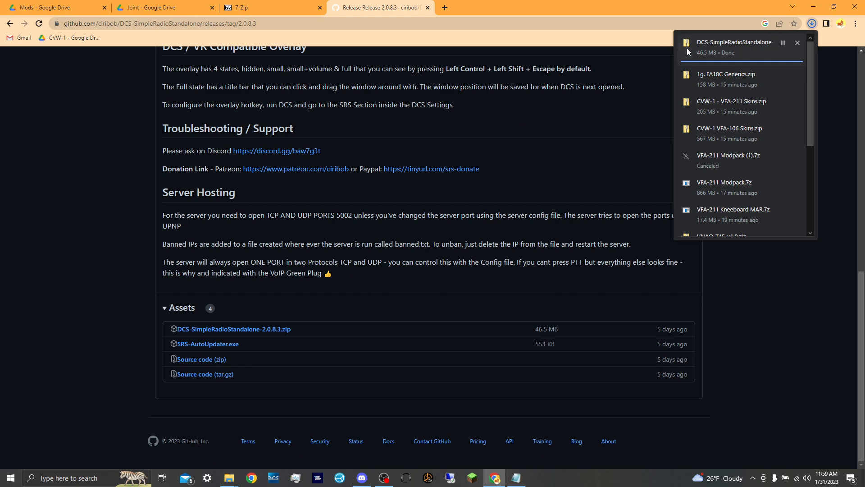
- Open the downloaded DCS-SimpleRadioStandalone-2.0.8.3.zip and extract all its files into a folder in Downloads
left_click(687, 48)
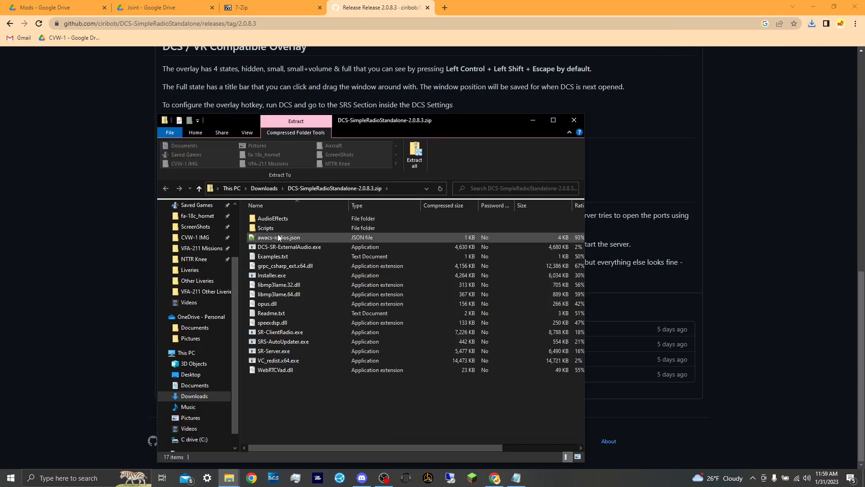
scroll(193, 271, "up", 3)
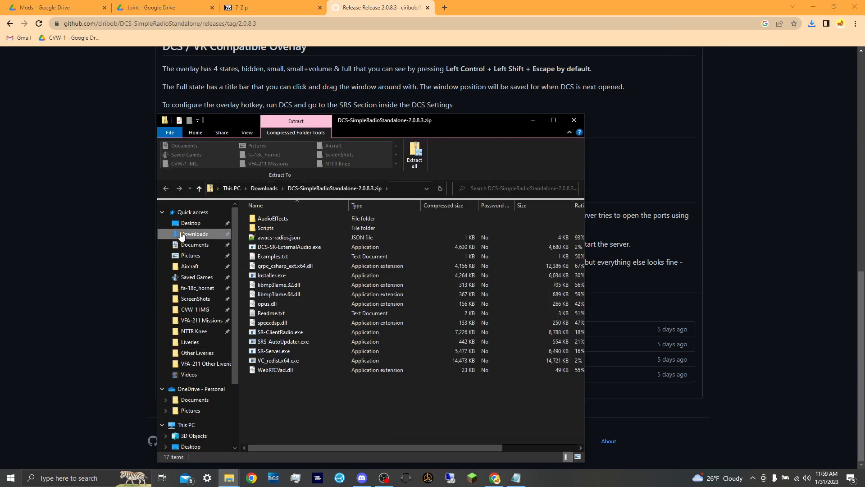
left_click(197, 233)
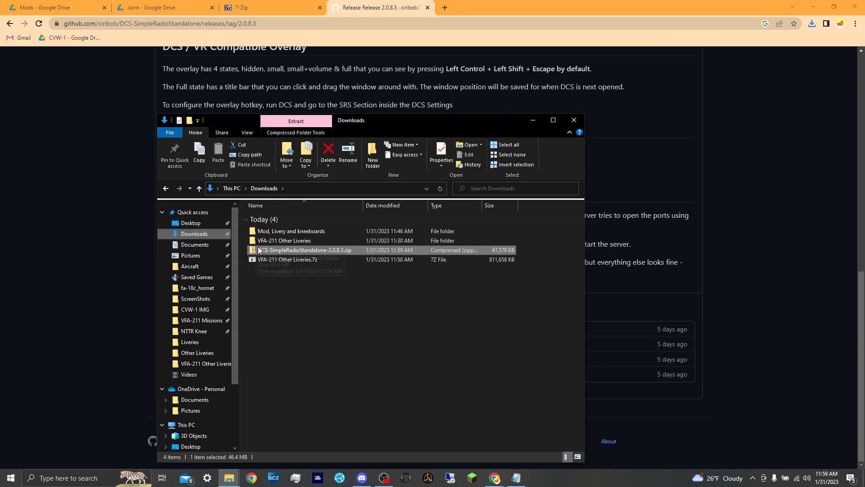
double_click(259, 249)
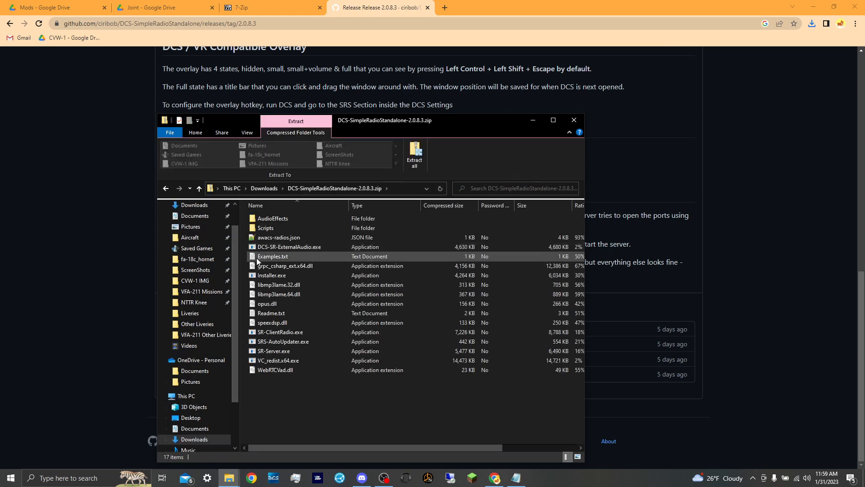
left_click_drag(277, 396, 304, 403)
double_click(271, 279)
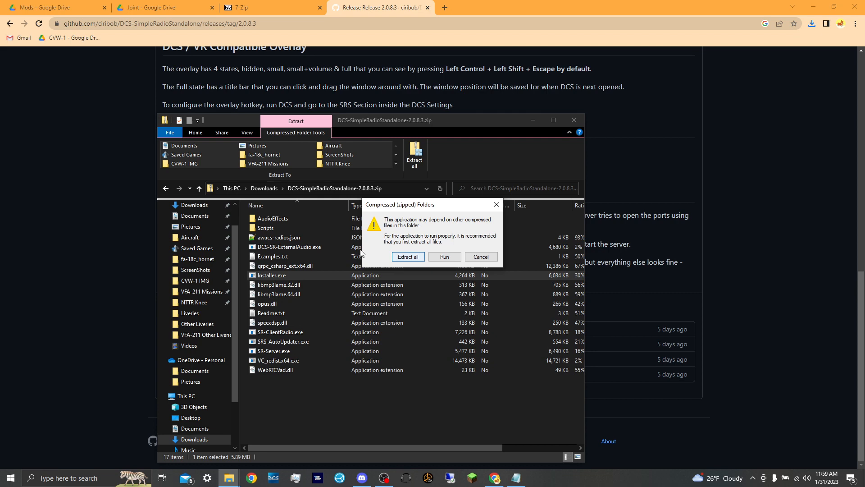
left_click(408, 257)
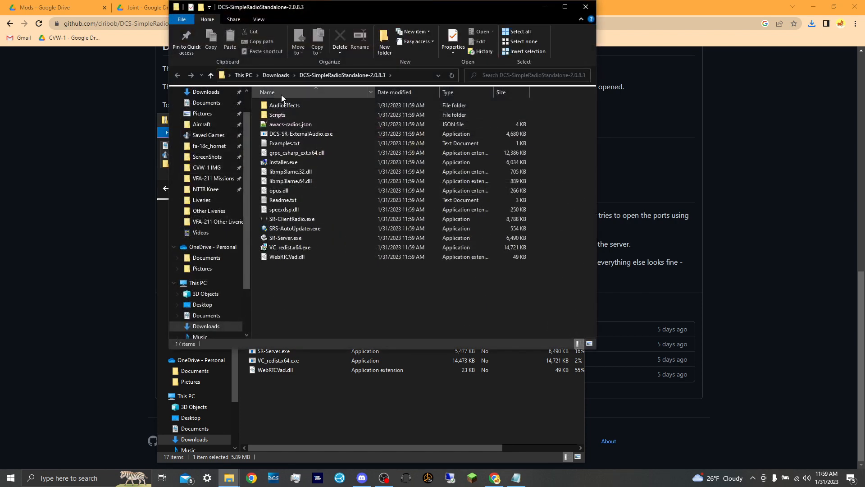
- Run Installer.exe from the extracted folder and install DCS-SRS with the default locations, client scripts and Start menu shortcut
key("alt+Up")
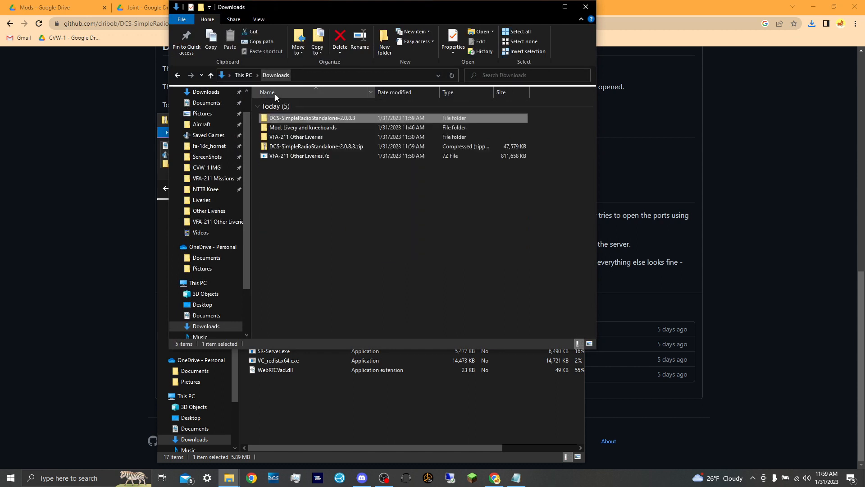
double_click(275, 119)
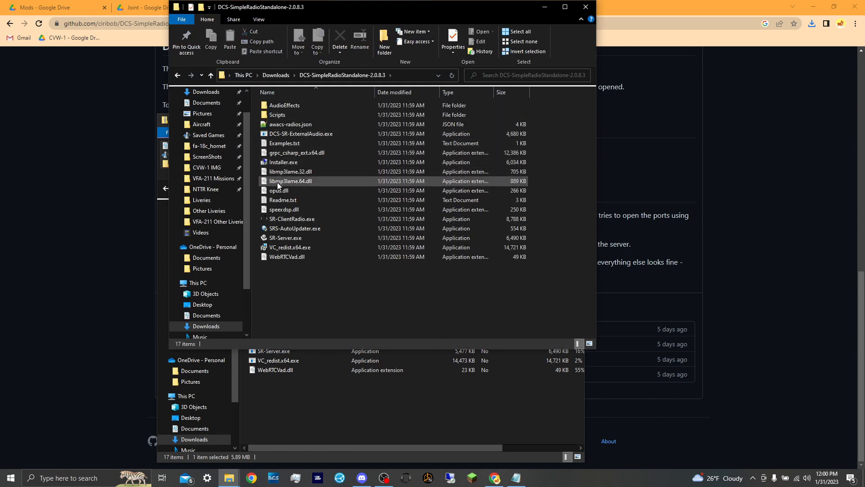
double_click(277, 162)
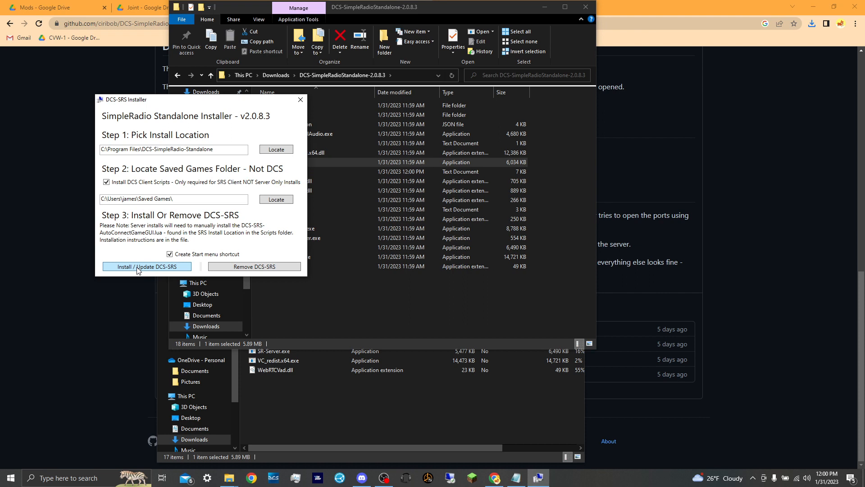
left_click(138, 269)
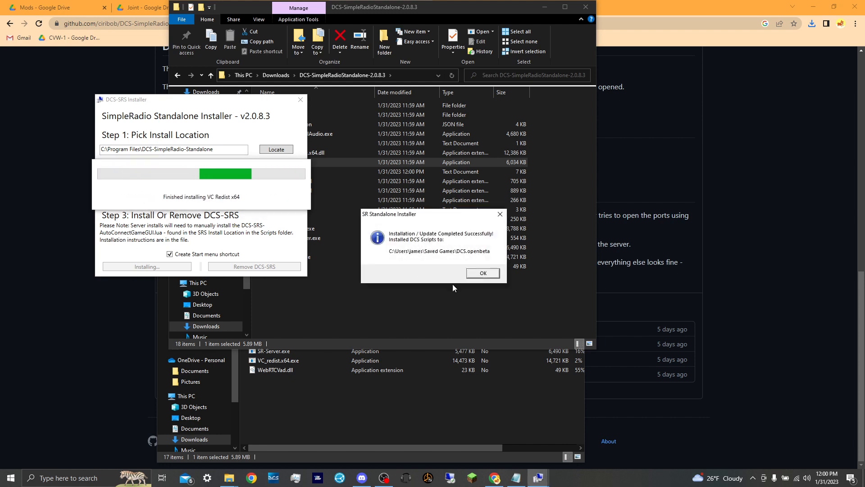
left_click(483, 273)
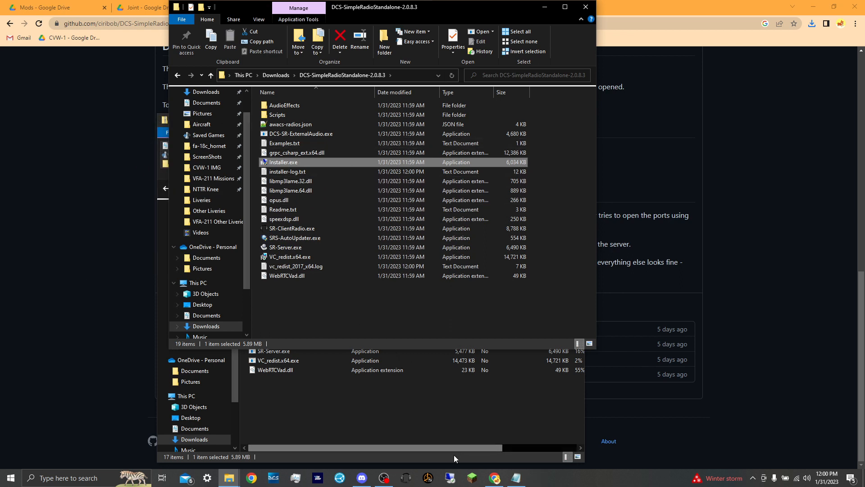
- Launch the DCS-SRS client and check the available file actions for SR-ClientRadio.exe without applying any
left_click(407, 480)
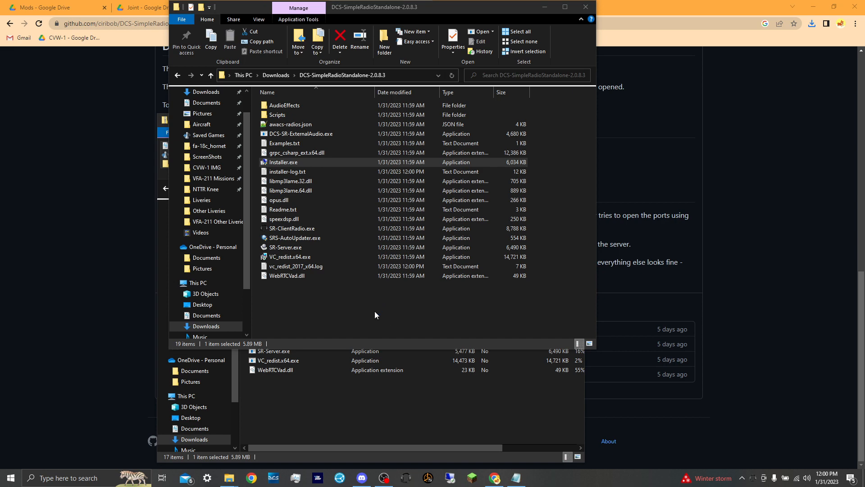
left_click(270, 233)
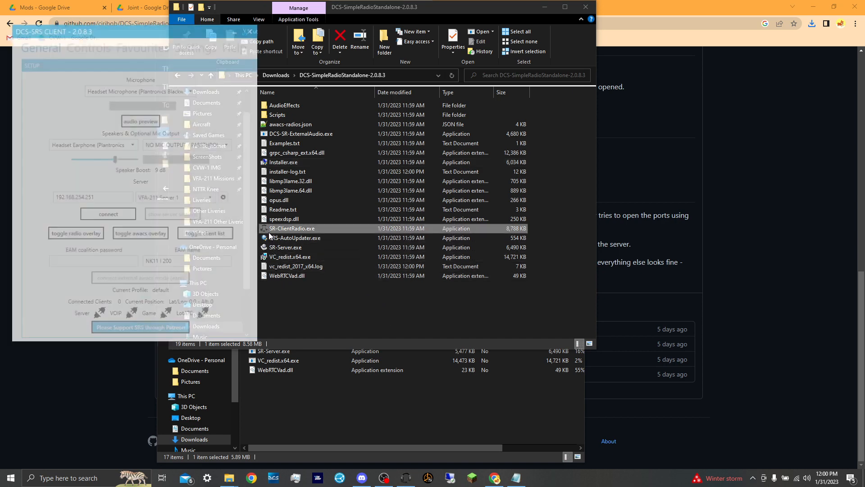
right_click(269, 233)
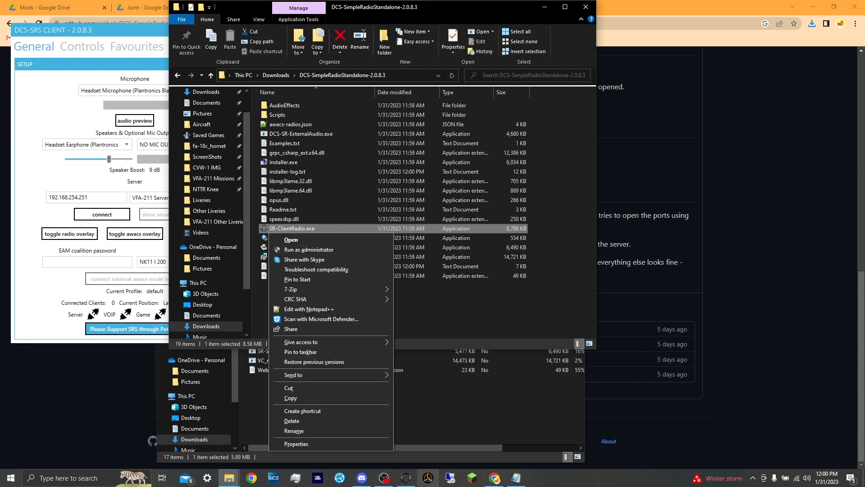
left_click(407, 301)
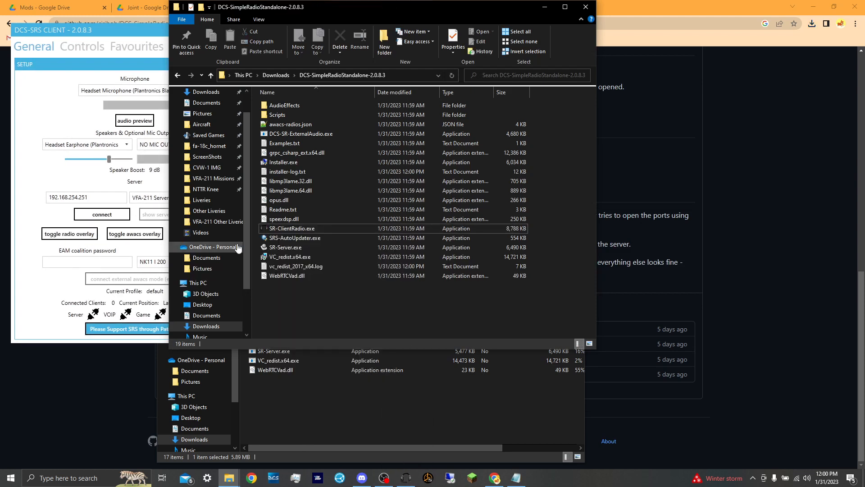
- Bring the DCS-SRS client forward, check the Notepad notes, and highlight the client's server address for VFA-211 Server 1
left_click(45, 112)
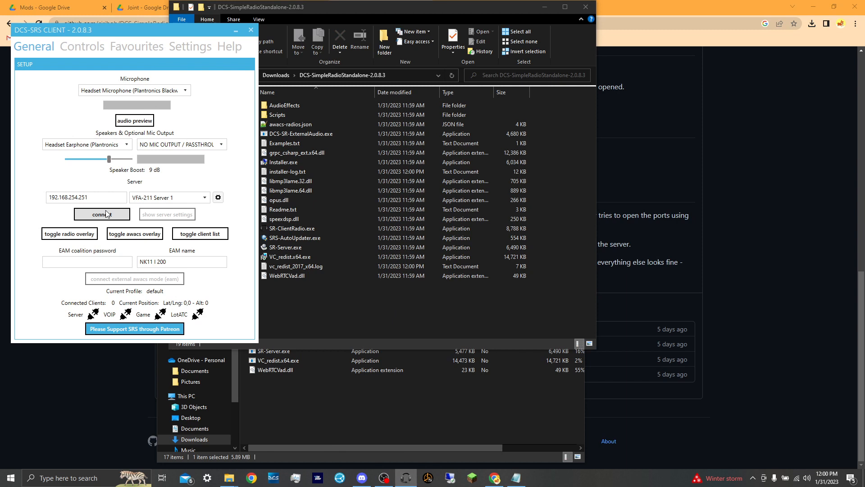
left_click(516, 478)
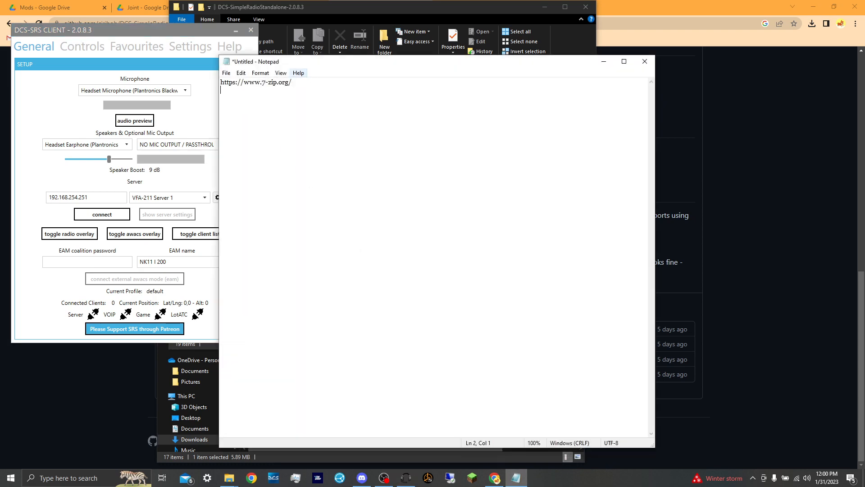
type("GR VIE")
left_click(604, 62)
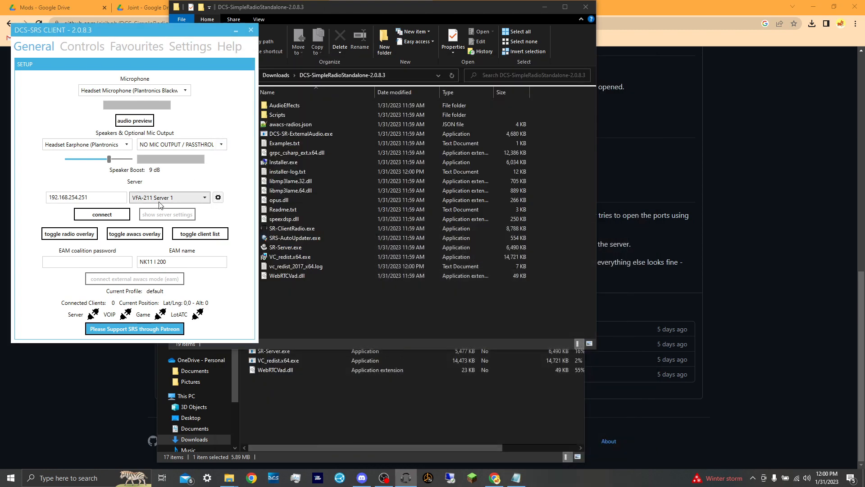
left_click(116, 215)
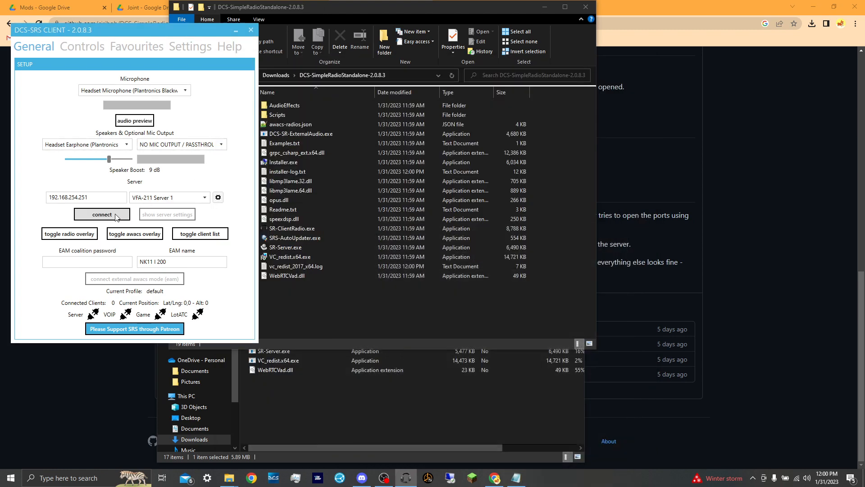
left_click_drag(99, 199, 49, 199)
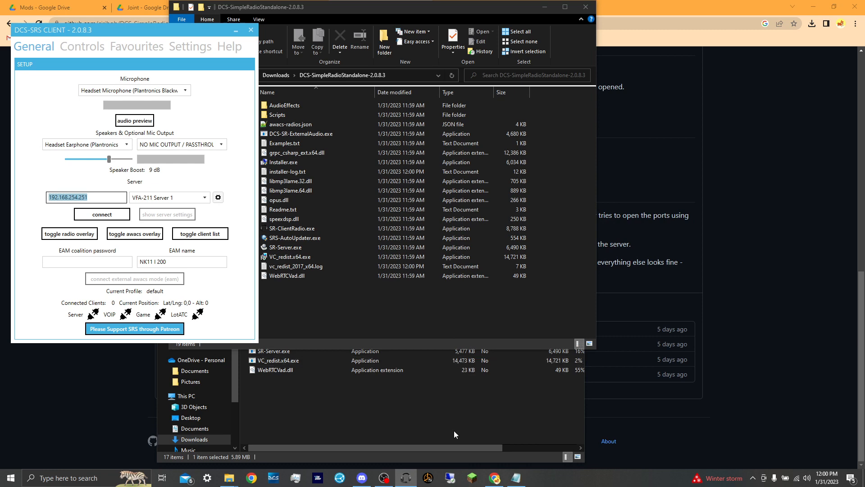
- Switch to Discord, open the server-info channel and look up the SRS IP, game IP and password for VFA-211 Server 1
left_click(365, 481)
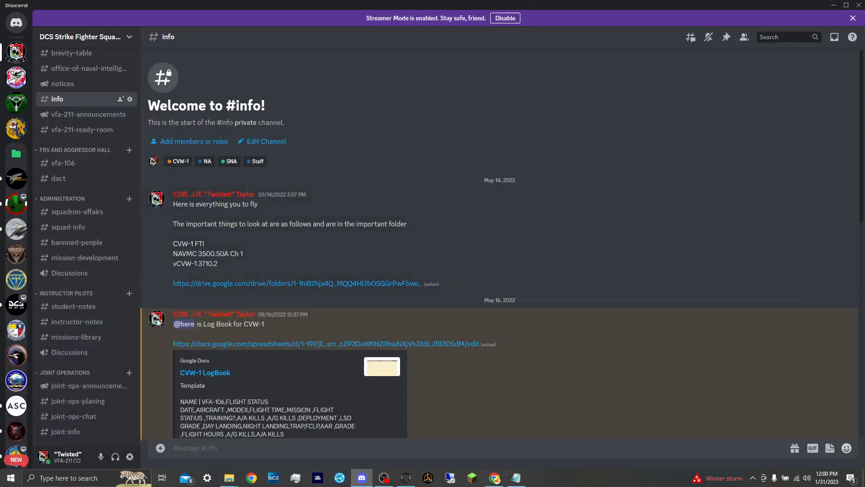
scroll(57, 198, "up", 2)
scroll(56, 198, "up", 10)
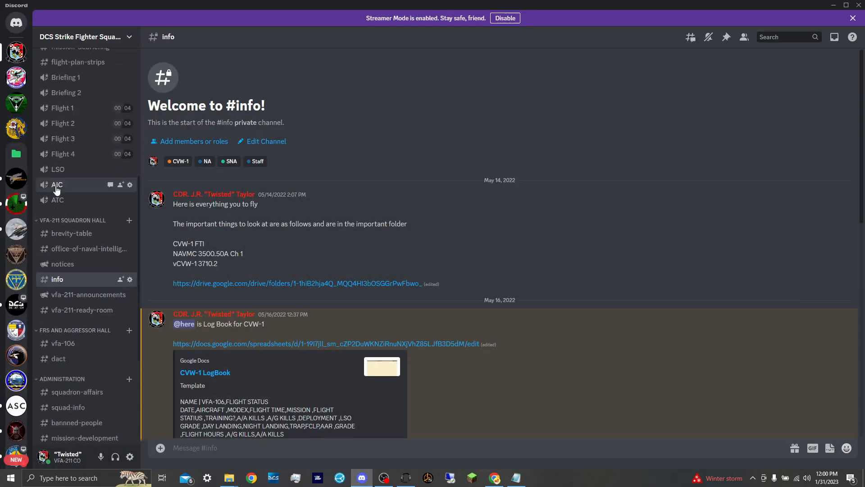
left_click(58, 126)
type("s")
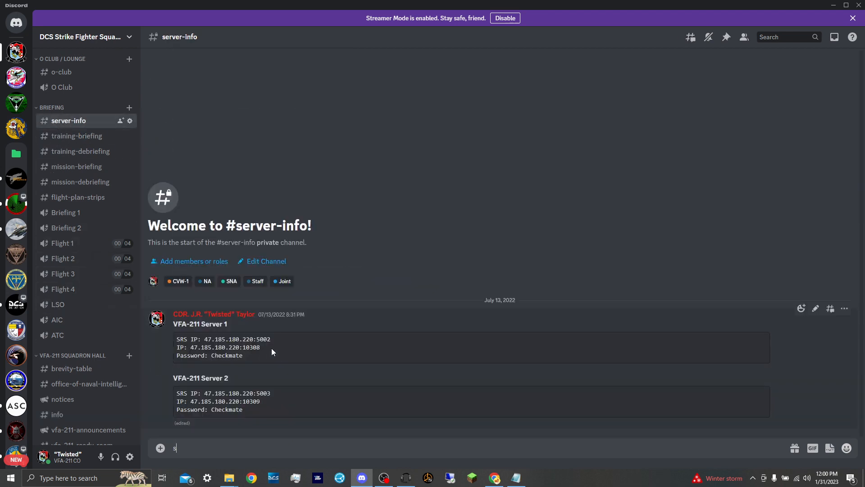
left_click_drag(270, 348, 197, 346)
left_click(197, 342)
left_click_drag(251, 359, 223, 357)
left_click_drag(508, 5, 505, 326)
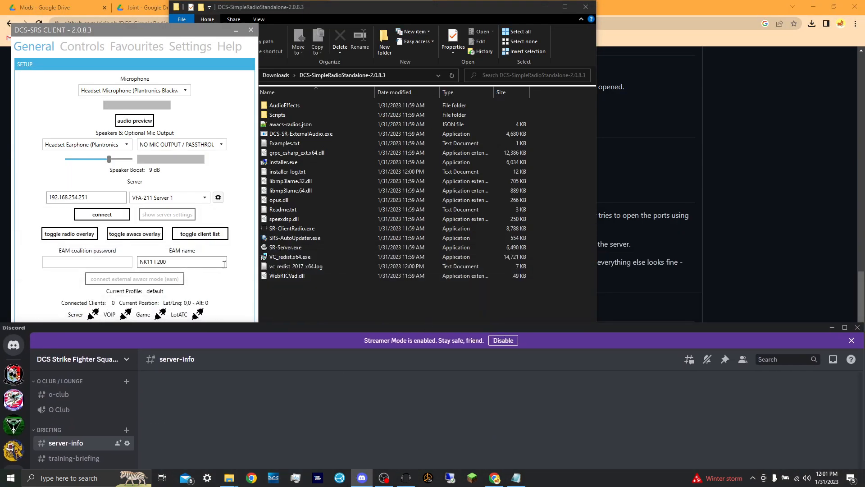
- Compare the DCS-SRS client's server address field with the SRS IP and port listed for VFA-211 Server 1 in Discord
left_click(16, 201)
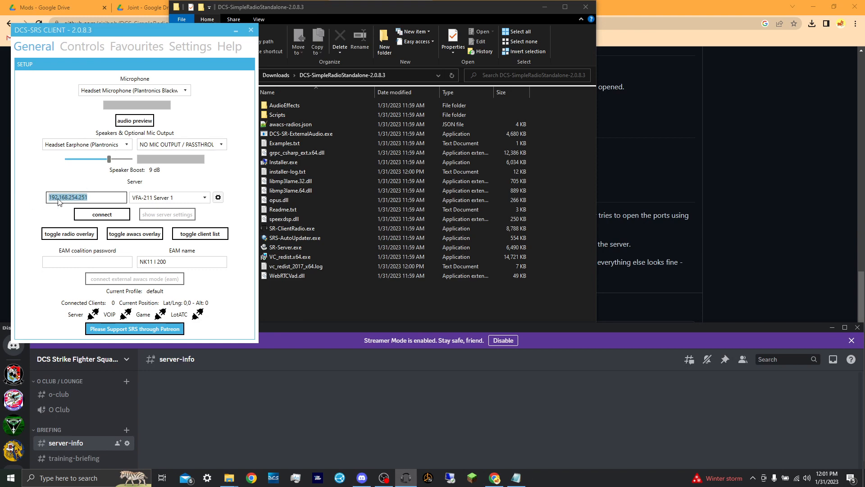
left_click(89, 198)
left_click_drag(318, 332, 224, 13)
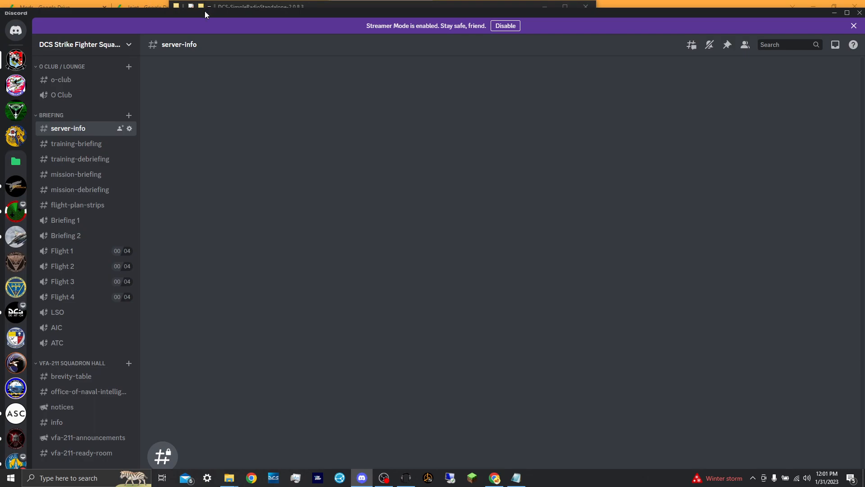
mouse_move(204, 11)
left_mouse_down()
mouse_move(205, 122)
mouse_move(206, 2)
left_mouse_up()
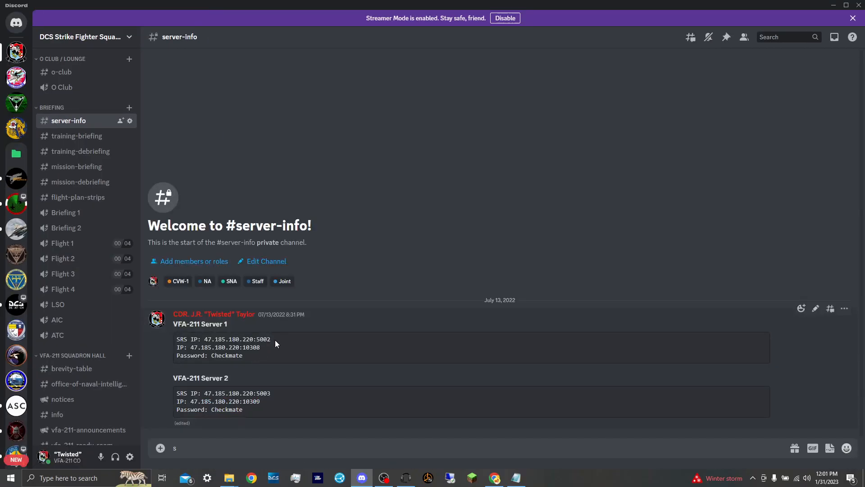
left_click_drag(275, 341, 203, 339)
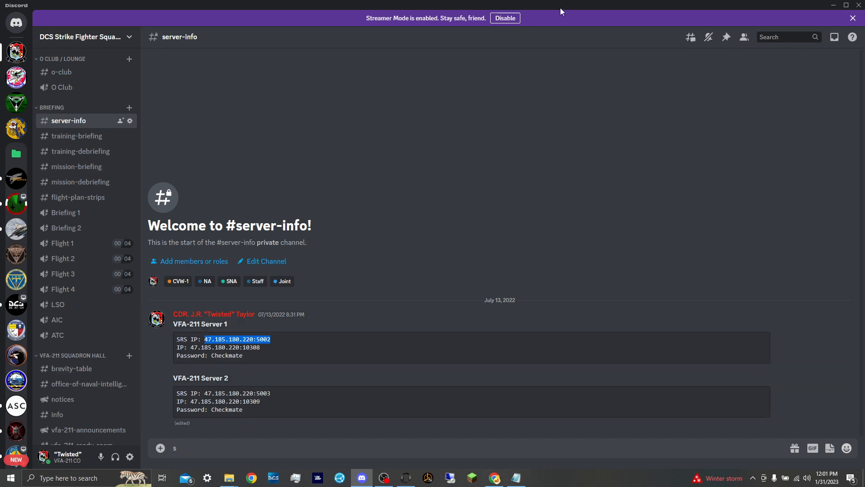
left_click_drag(560, 7, 558, 298)
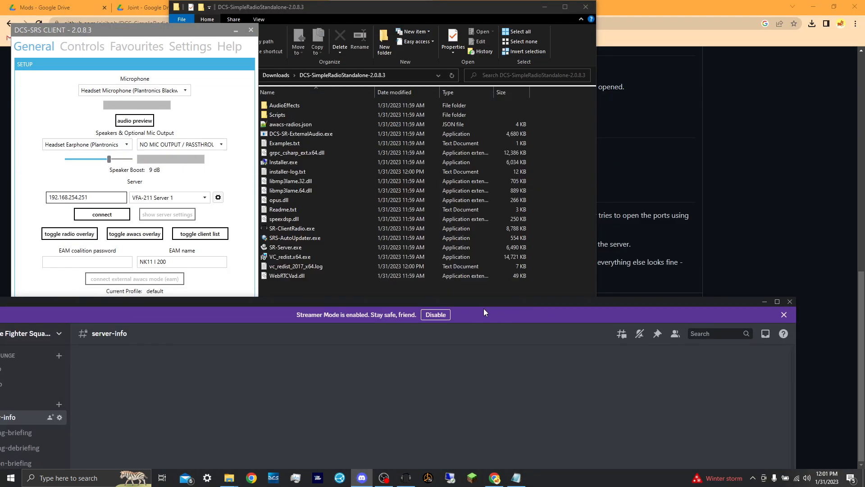
- Review where a favourite server's name and address are entered in the DCS-SRS client and return to its general setup
left_click(143, 47)
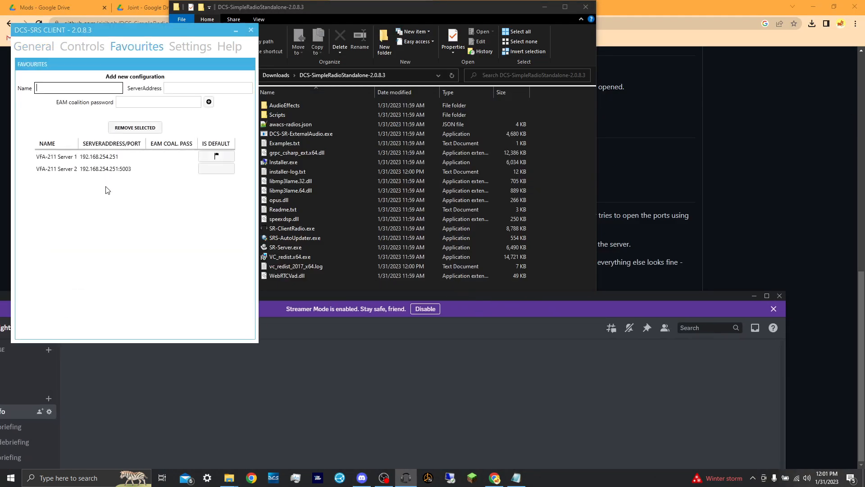
left_click(170, 88)
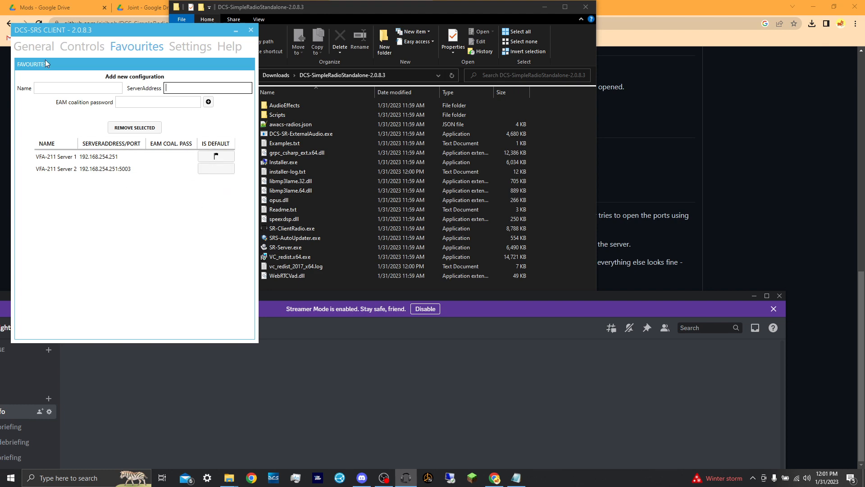
left_click(34, 46)
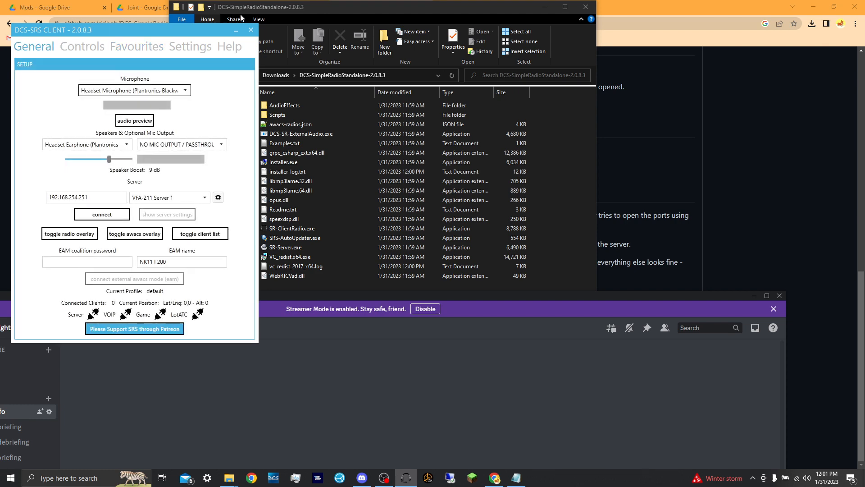
- Clear the desktop by minimizing the DCS-SRS client, Discord and the browser and closing the extracted folder and zip windows
left_click(235, 30)
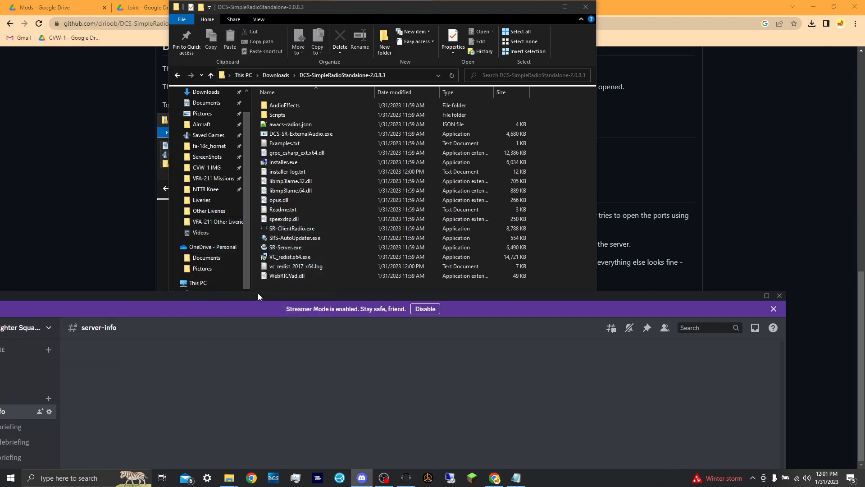
left_click_drag(257, 292, 285, 0)
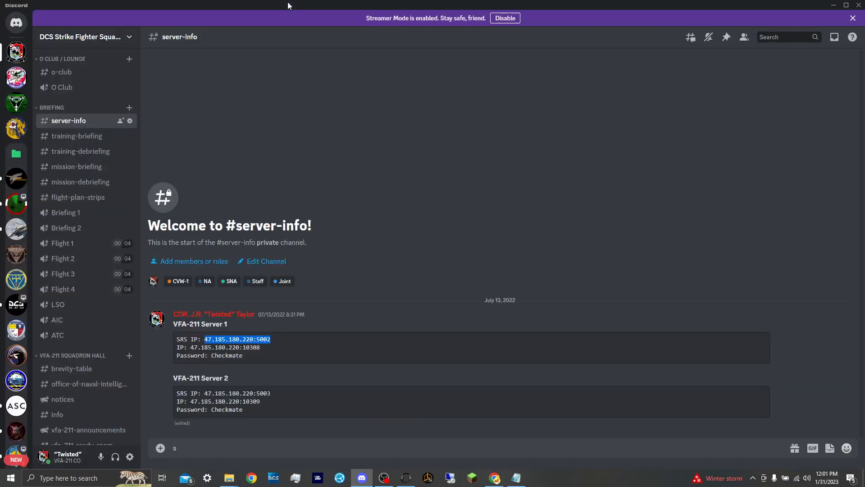
left_click(834, 6)
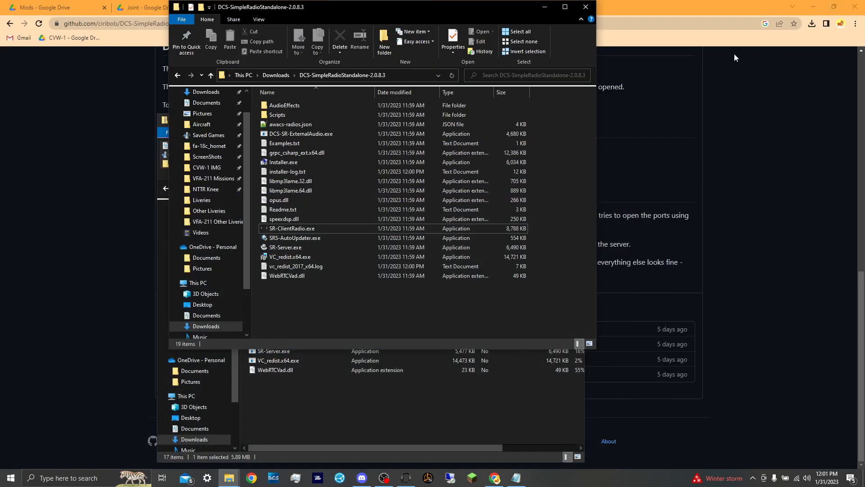
left_click(586, 6)
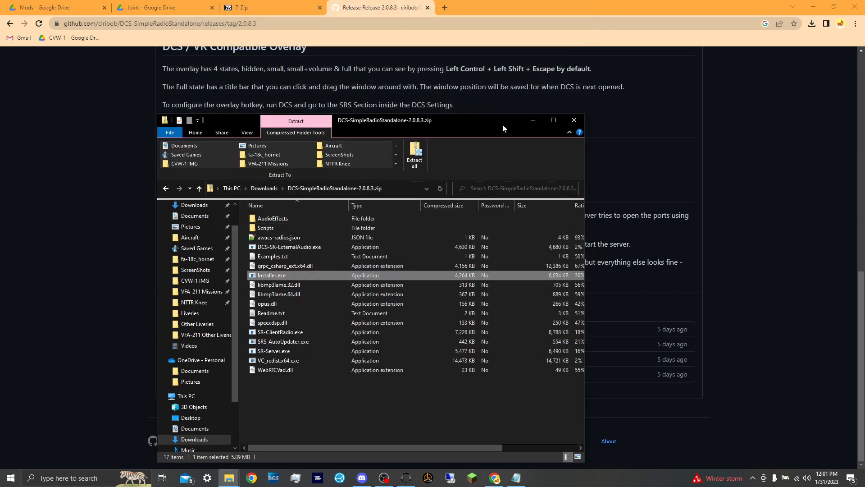
left_click(573, 119)
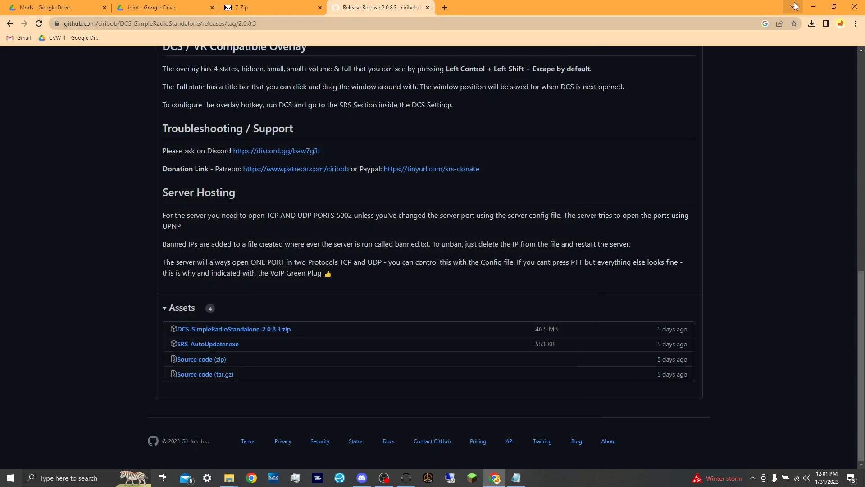
left_click(813, 7)
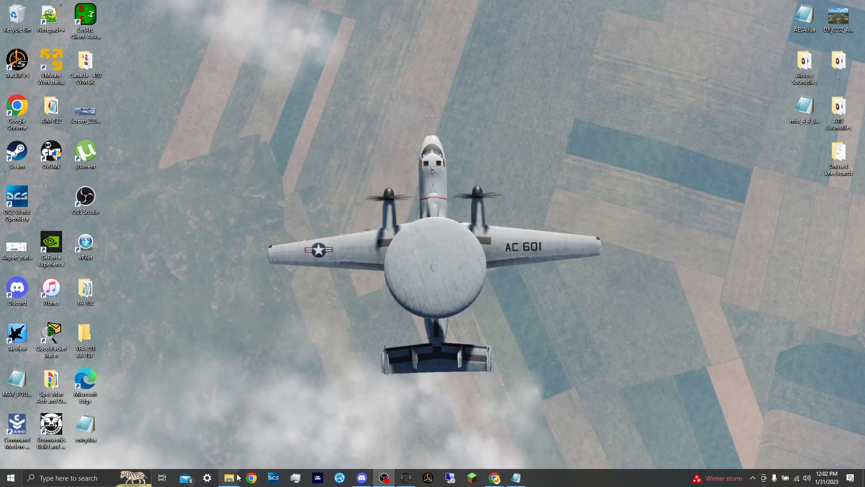
- Open the Downloads folder in the Saved Games window and delete DCS-SimpleRadioStandalone-2.0.8.3.zip
mouse_move(238, 477)
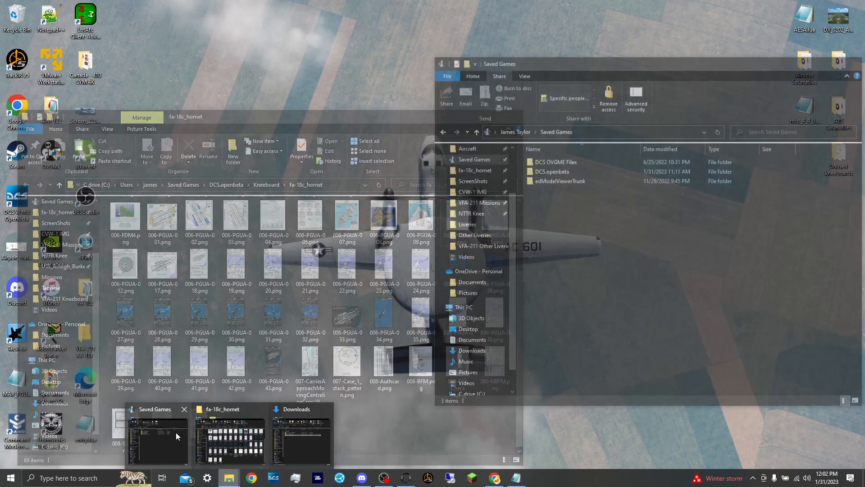
left_click(139, 453)
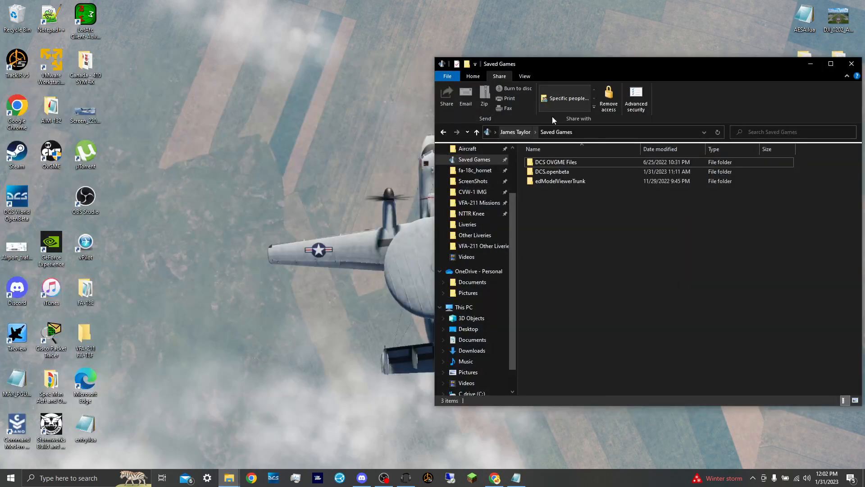
left_click_drag(533, 59, 249, 45)
scroll(189, 171, "up", 2)
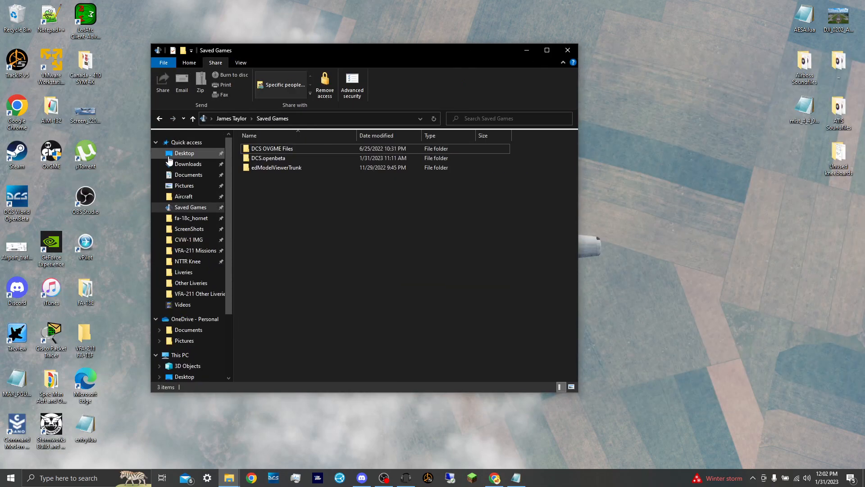
left_click(172, 154)
left_click(173, 164)
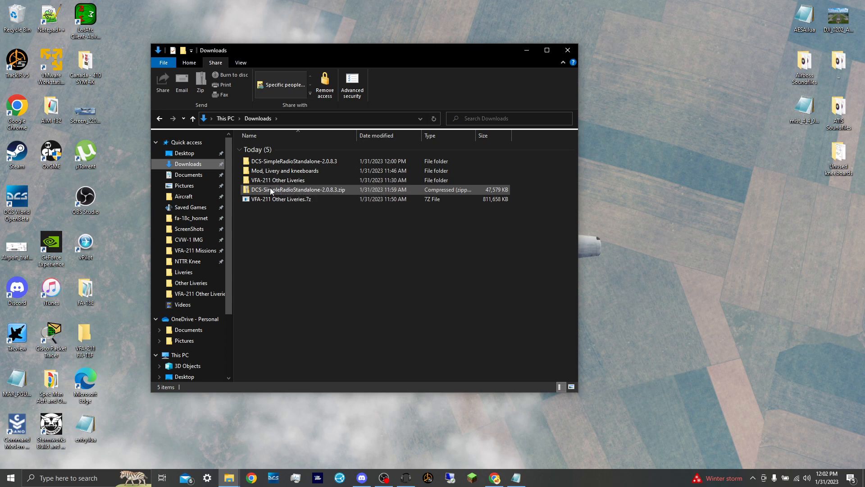
left_click(269, 192)
right_click(269, 193)
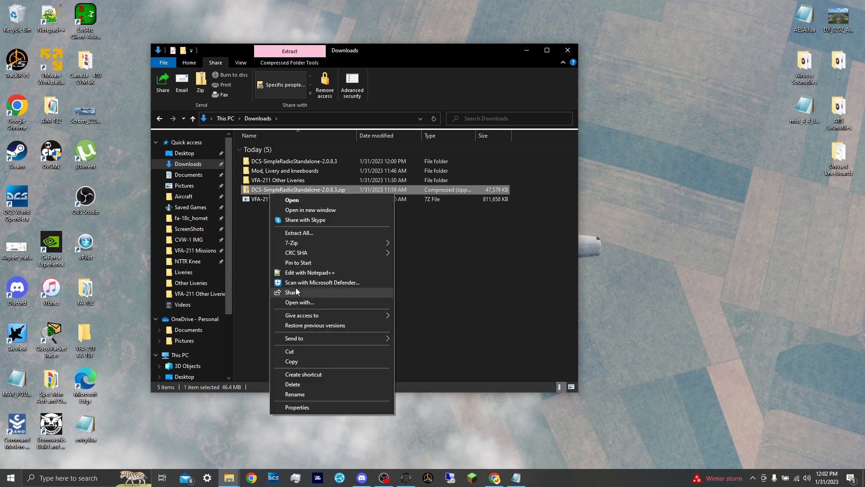
left_click(307, 385)
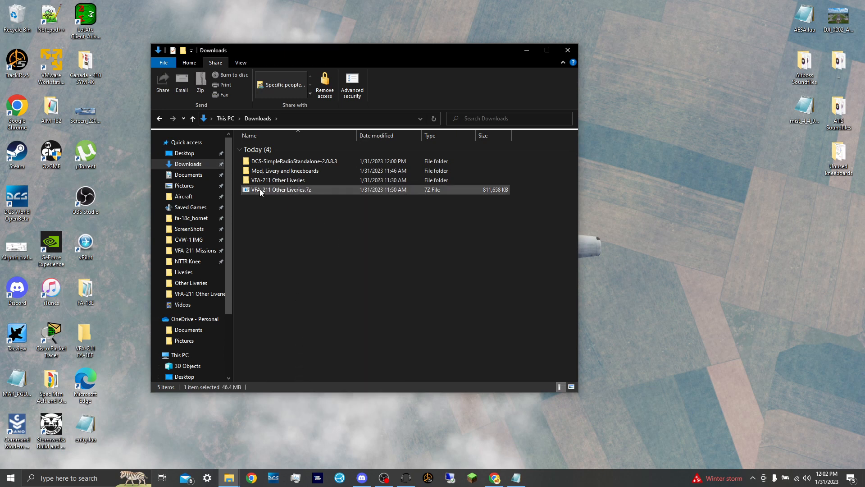
- Look through the Mod, Livery and kneeboards folder and return to Downloads
double_click(266, 171)
left_click_drag(261, 207, 279, 221)
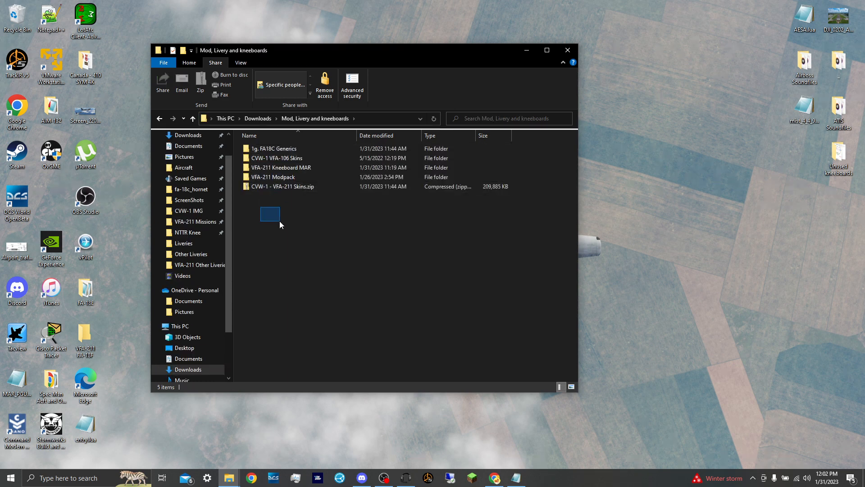
left_click(159, 118)
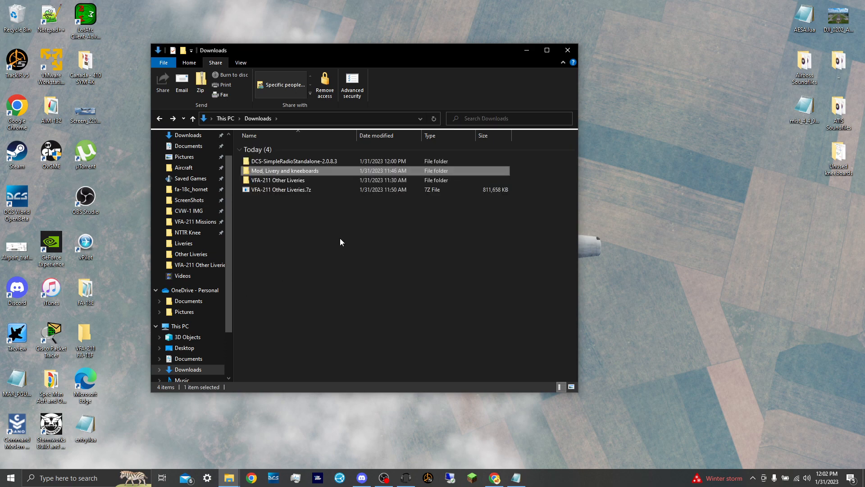
- Switch to the 7-Zip page in Chrome, download the 64-bit x64 Windows installer and launch the 7-Zip 22.01 setup
left_click(495, 477)
left_click(252, 8)
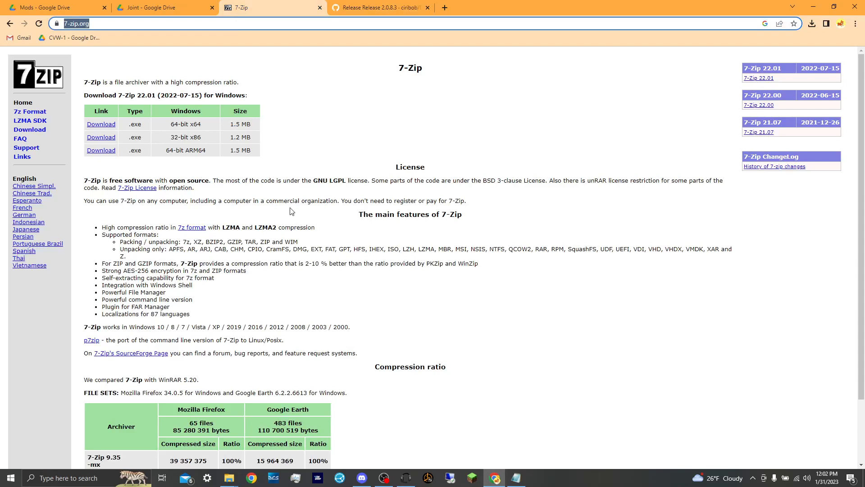
left_click(101, 128)
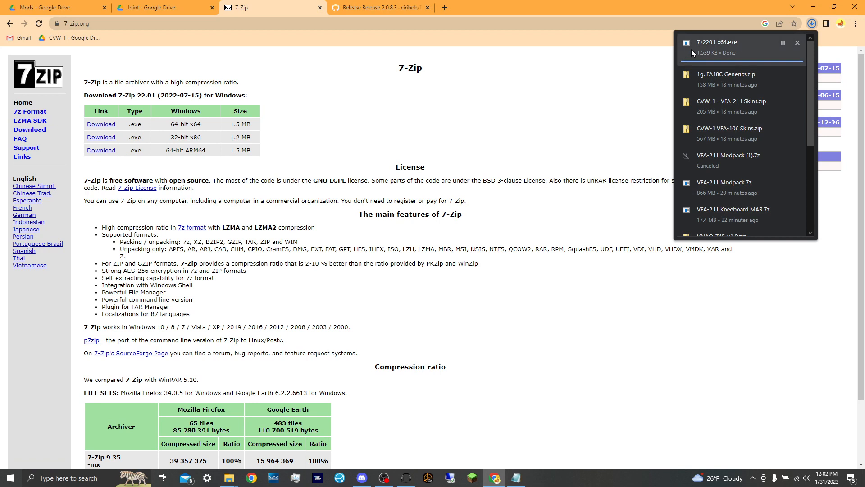
left_click(691, 50)
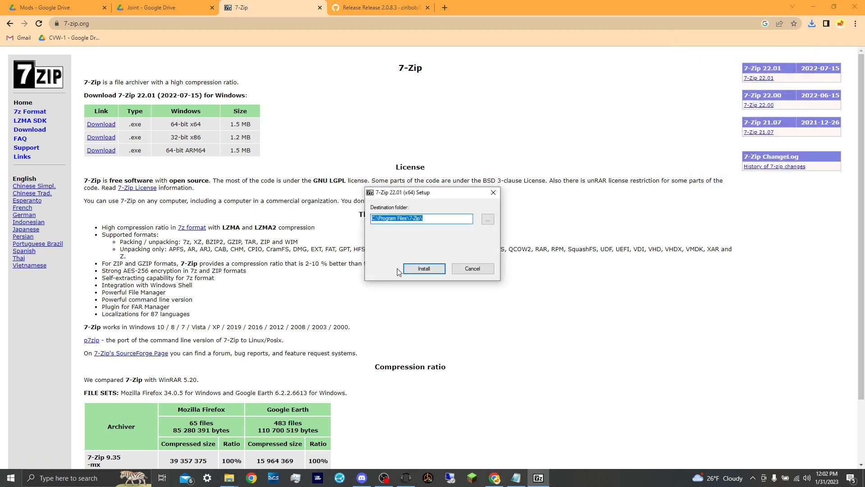
left_click_drag(405, 194, 307, 189)
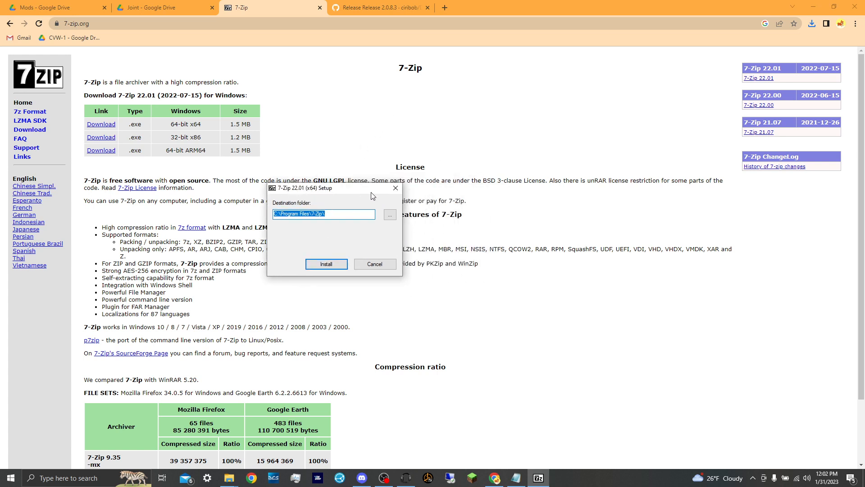
- Close the 7-Zip setup, minimize the browser and delete 7z2201-x64.exe from the Downloads folder
left_click(396, 188)
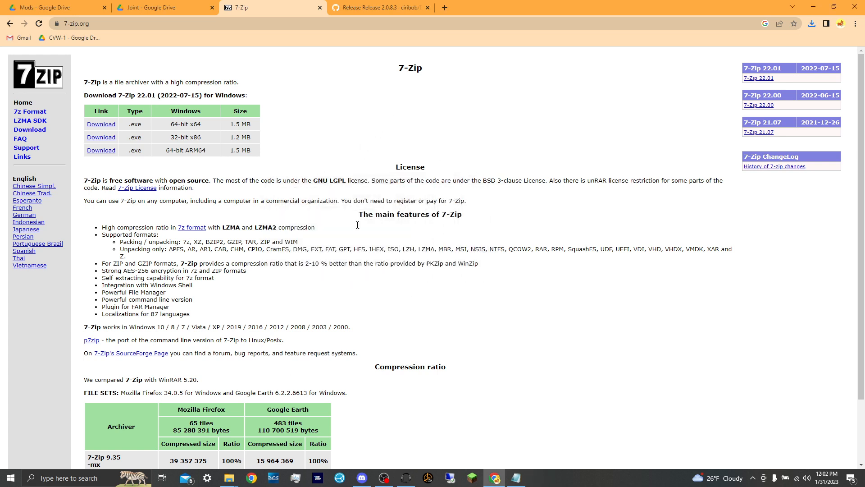
left_click(809, 10)
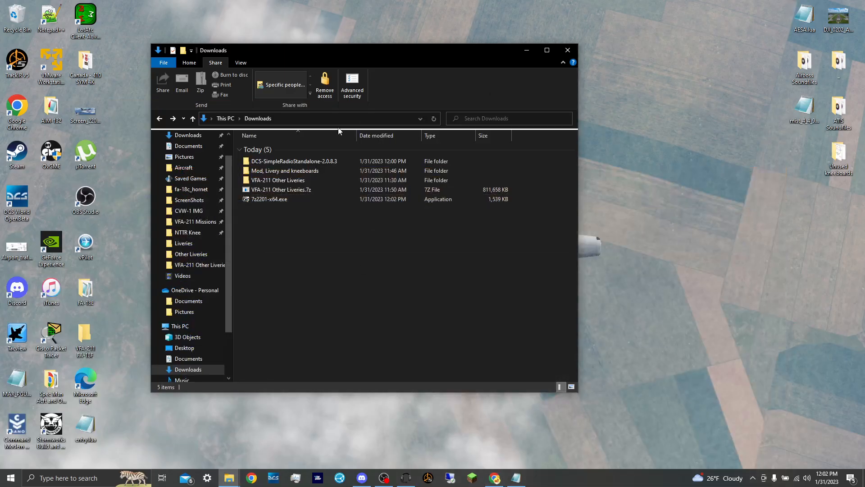
left_click(296, 198)
right_click(295, 198)
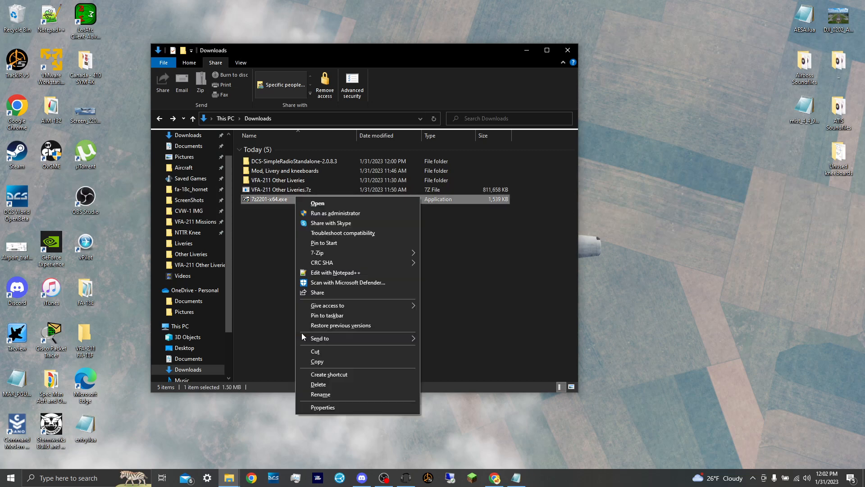
left_click(320, 385)
- Try extracting VFA-211 Other Liveries.7z directly into Downloads with 7-Zip, skipping all existing files, and cancel the extraction
right_click(276, 187)
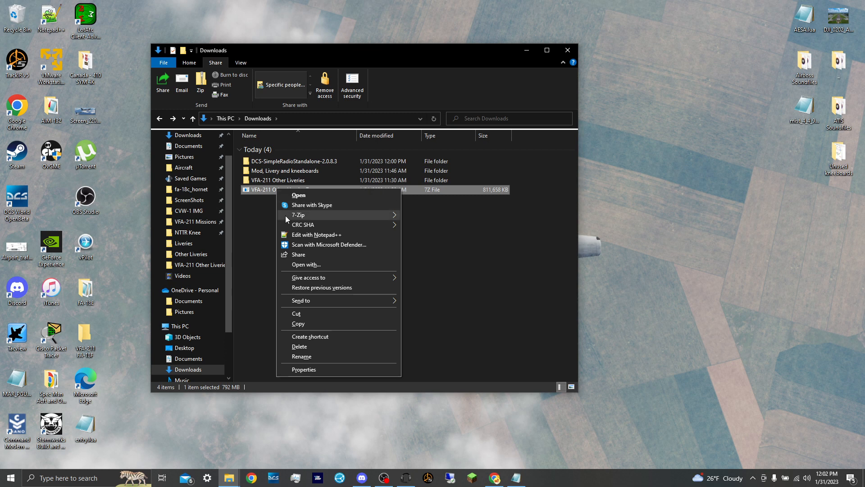
mouse_move(311, 219)
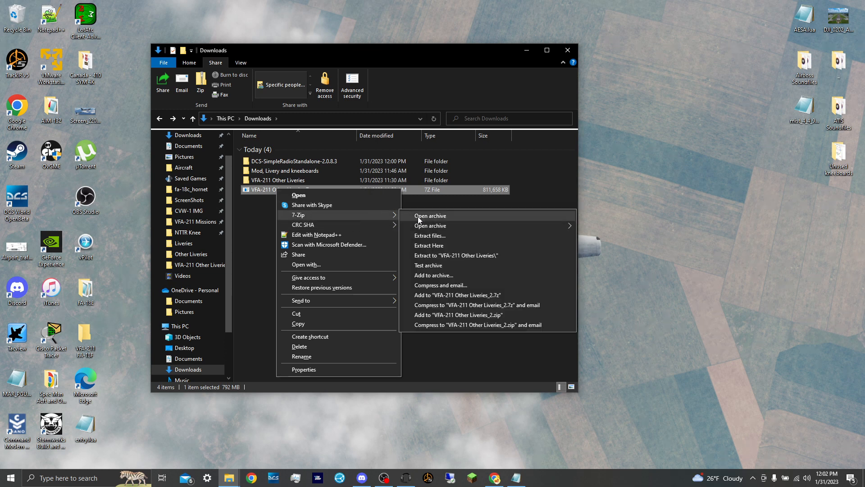
left_click(418, 245)
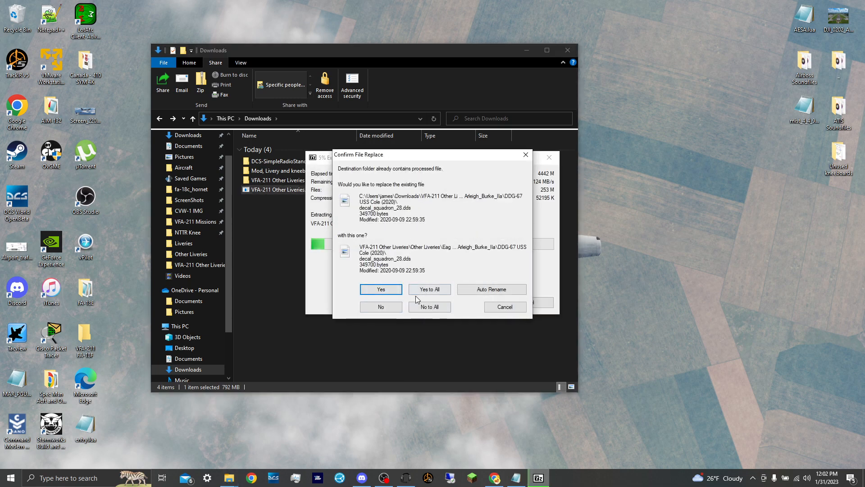
left_click(415, 307)
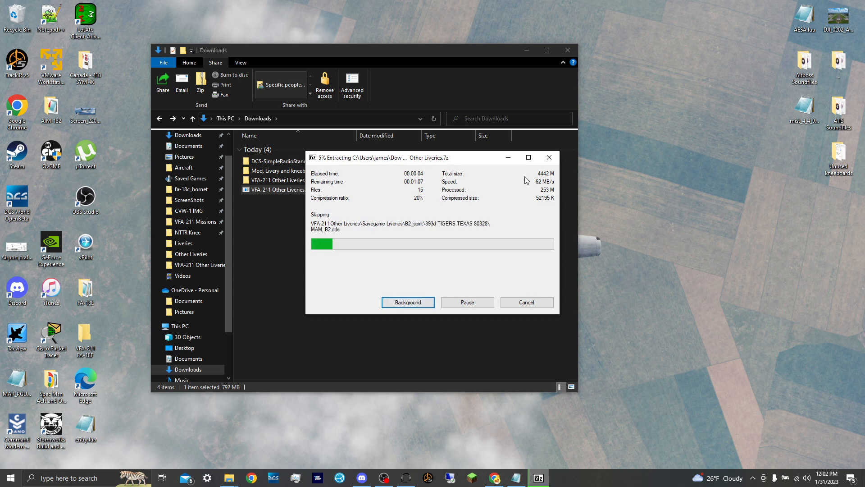
left_click(542, 162)
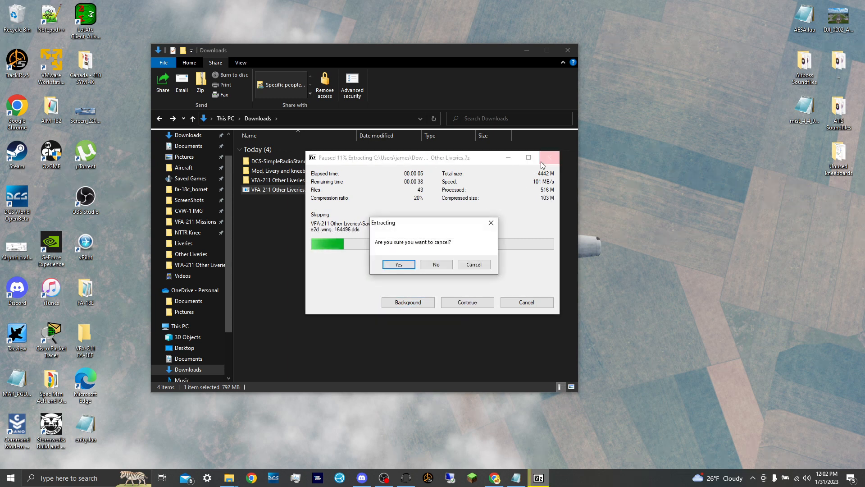
left_click(465, 266)
left_click(505, 303)
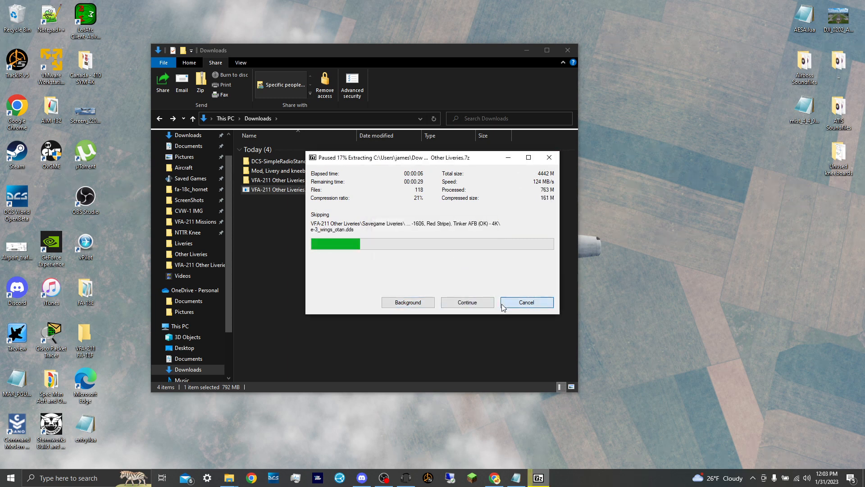
left_click(400, 262)
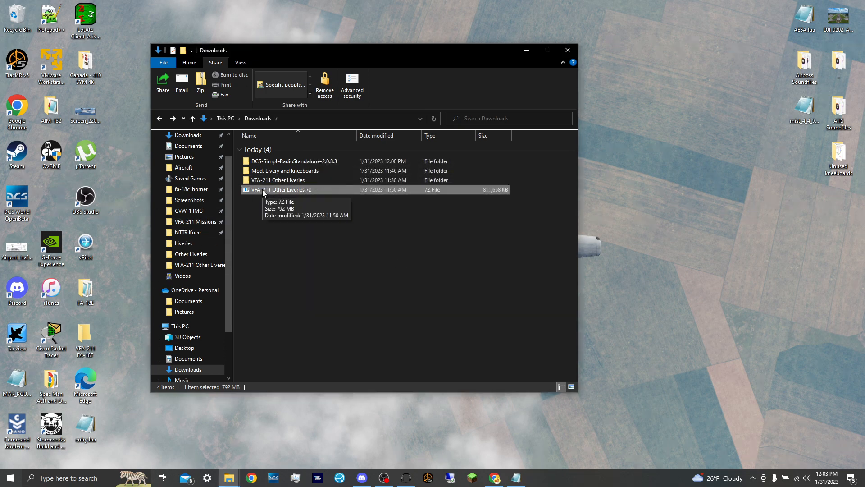
- Extract CVW-1 - VFA-211 Skins.zip in the Mod, Livery and kneeboards folder to its default destination and close the extracted folder's window
double_click(256, 171)
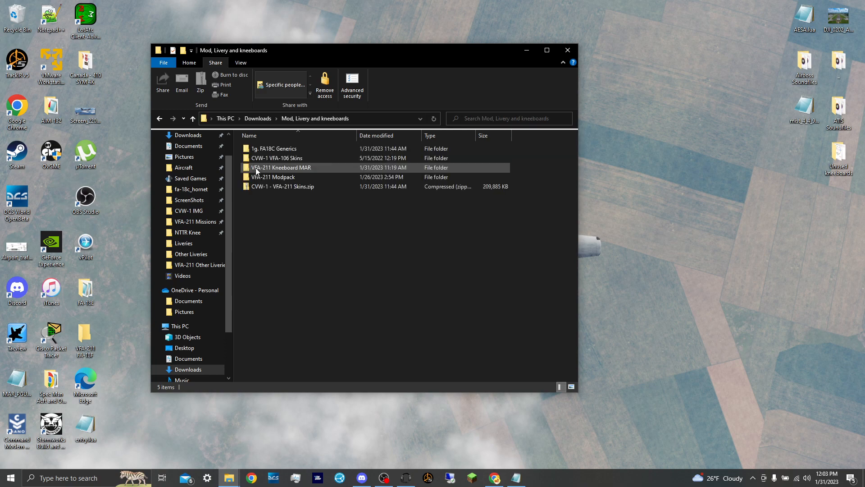
left_click(253, 185)
right_click(252, 184)
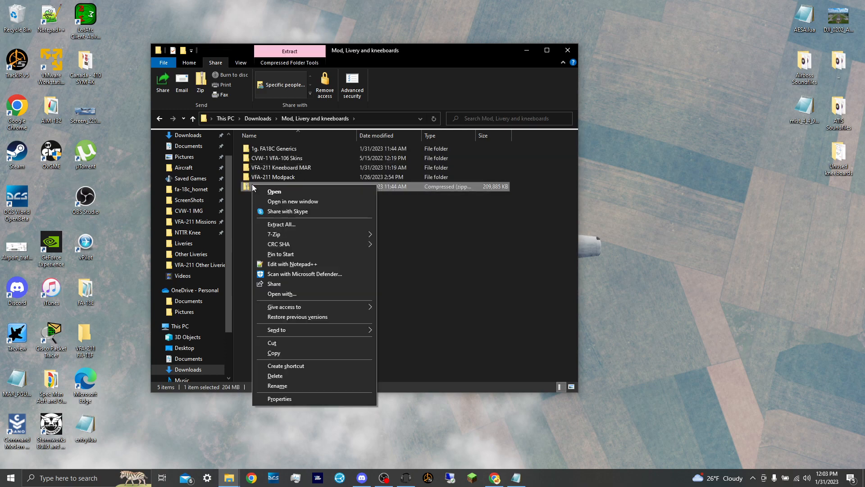
left_click(264, 221)
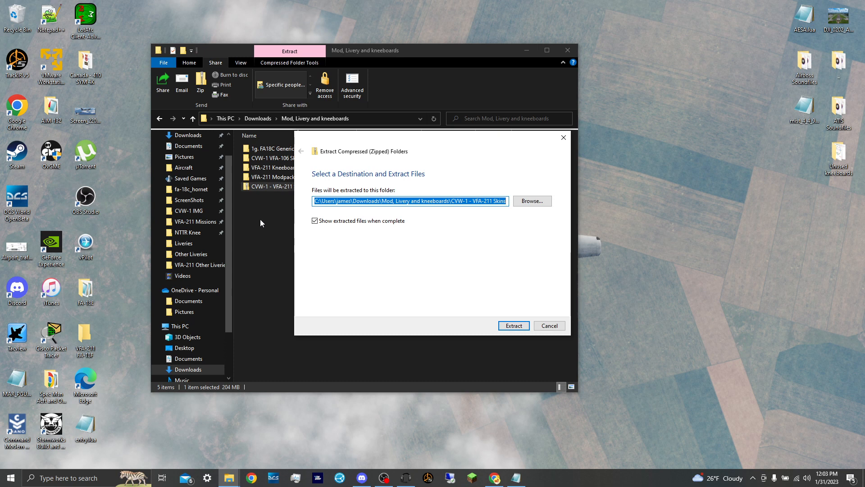
left_click(506, 324)
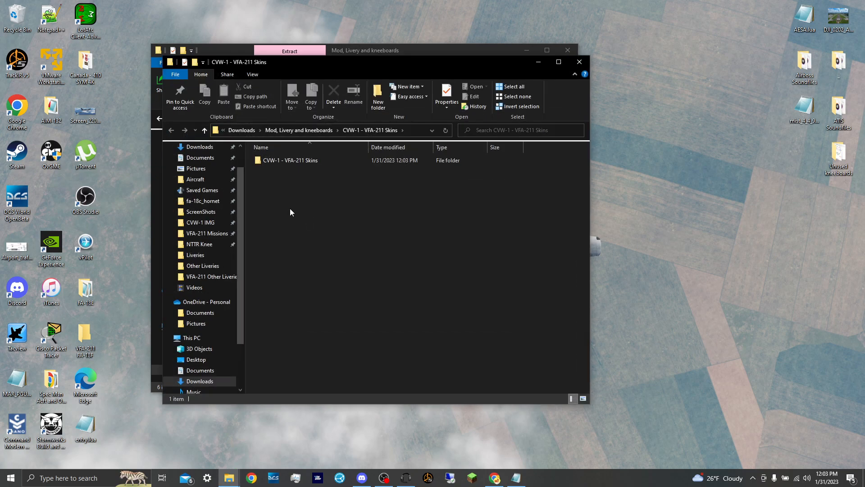
left_click(579, 62)
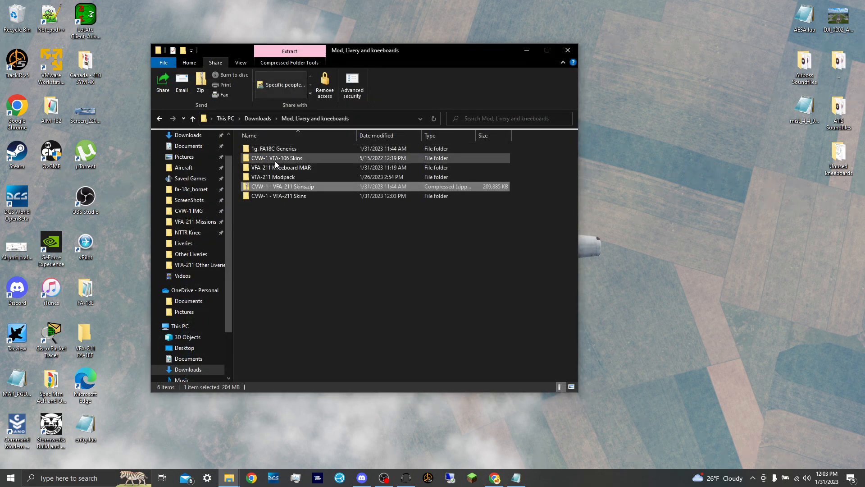
- Examine the CVW-1 VFA-106 Skins folder and the nested 1g. FA18C Generics folders down to FA18C_GENERICS, returning to Mod, Livery and kneeboards
double_click(298, 158)
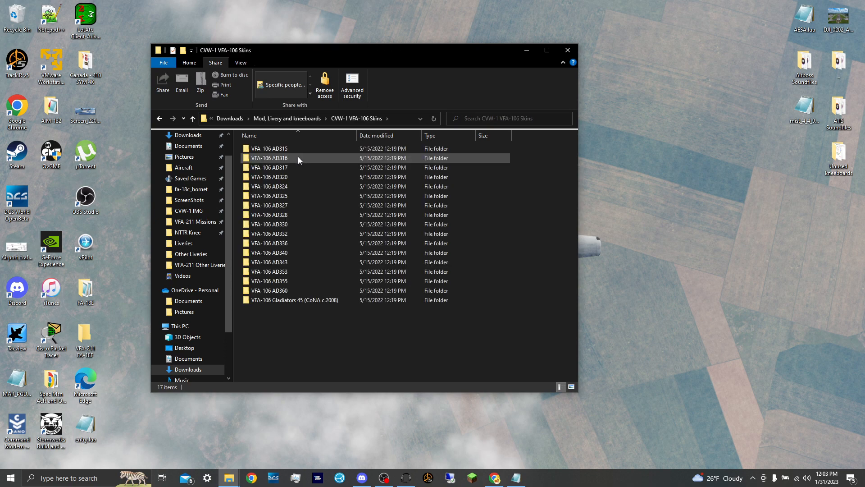
left_click(160, 119)
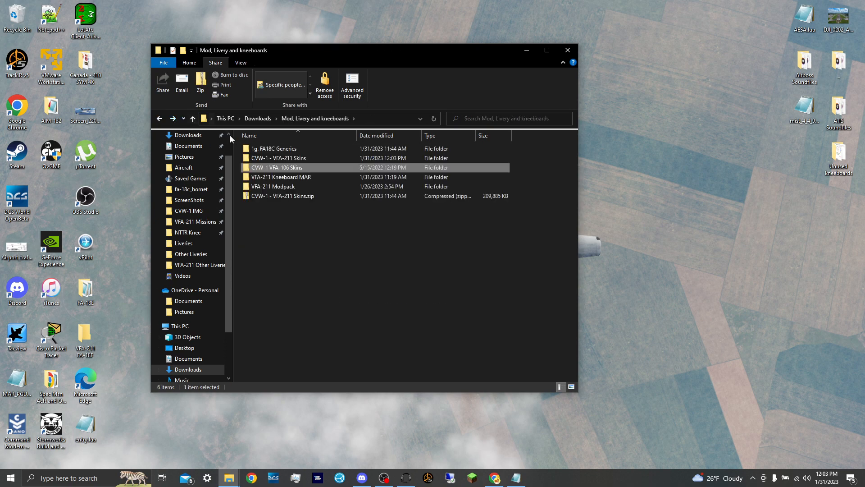
double_click(243, 149)
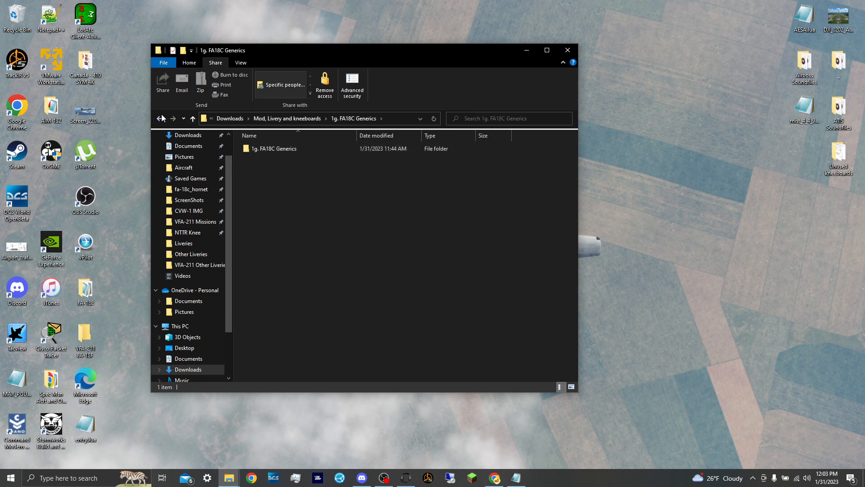
left_click(160, 118)
double_click(250, 150)
double_click(249, 149)
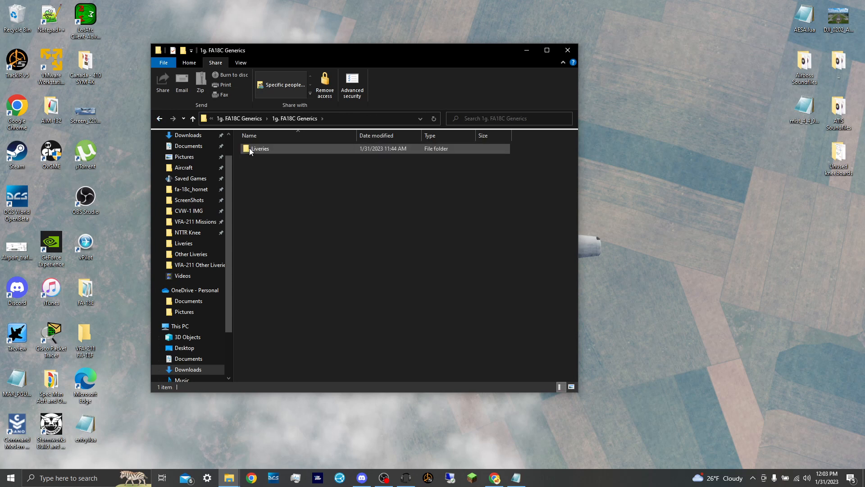
double_click(261, 149)
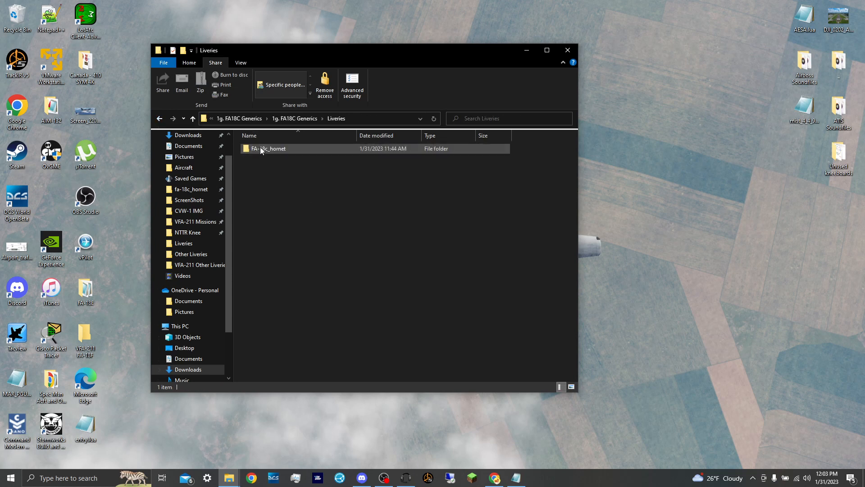
double_click(260, 149)
double_click(261, 148)
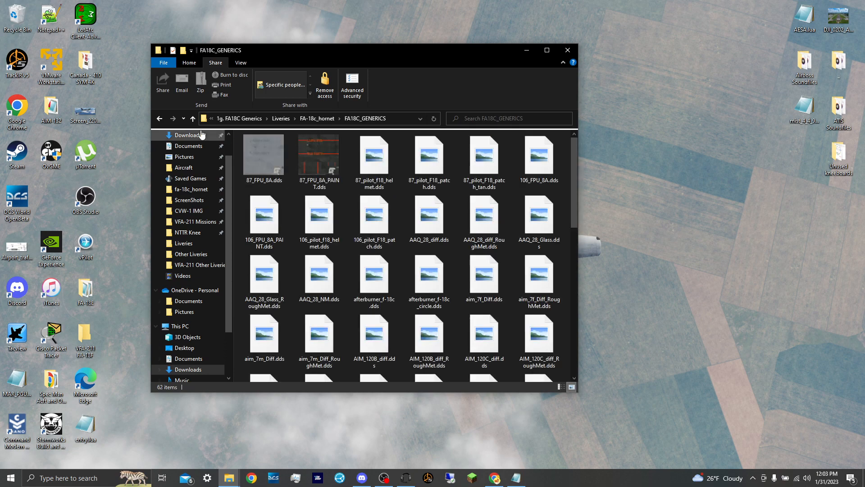
key("alt+Left")
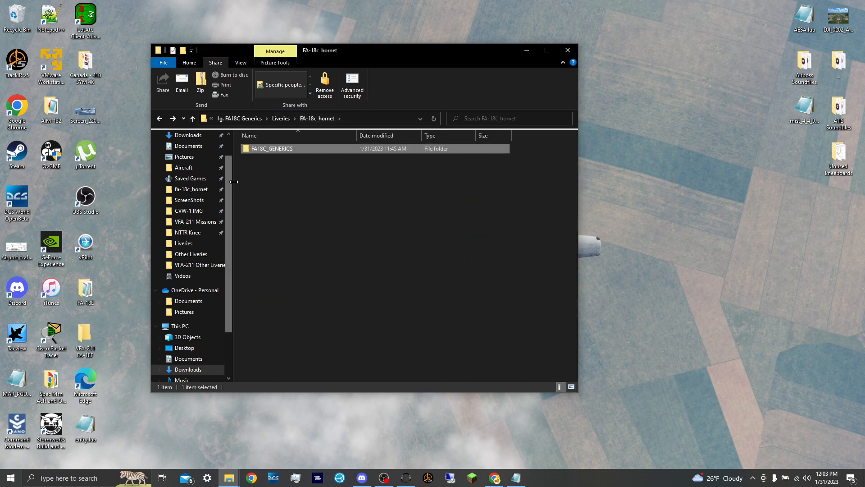
left_click(242, 118)
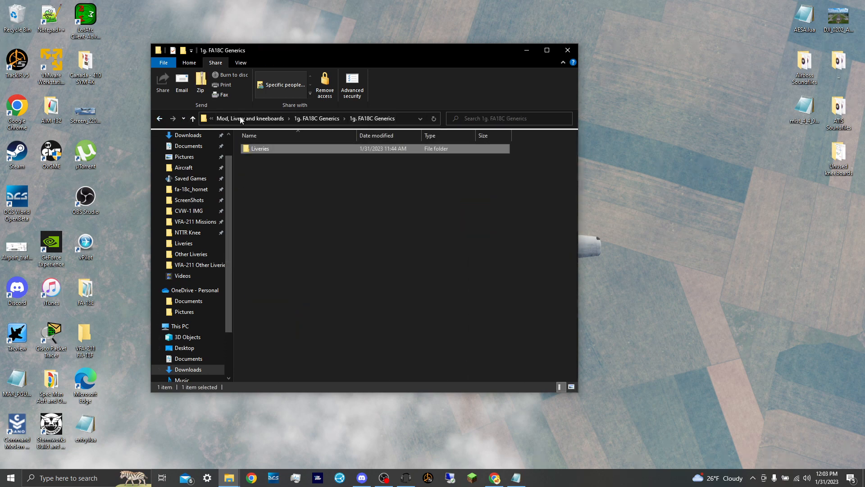
left_click(270, 119)
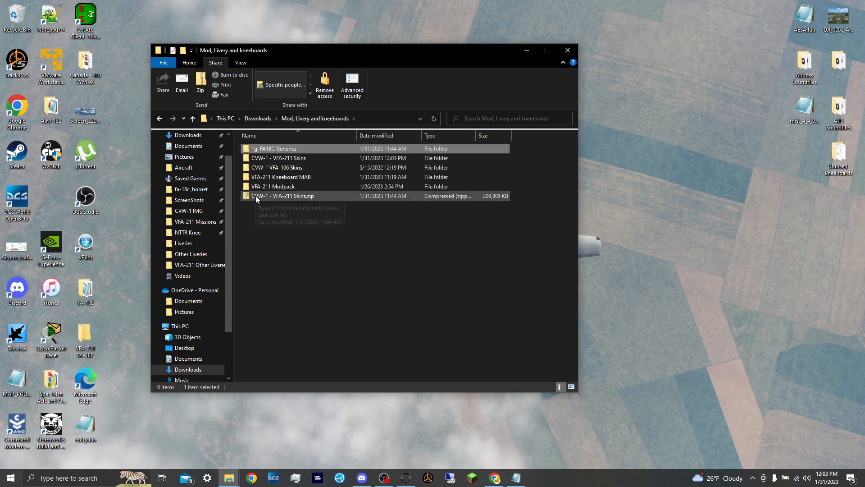
- Look inside the VFA-211 Modpack folder down to Saved Games\DCS.openbeta and return to Downloads
double_click(279, 188)
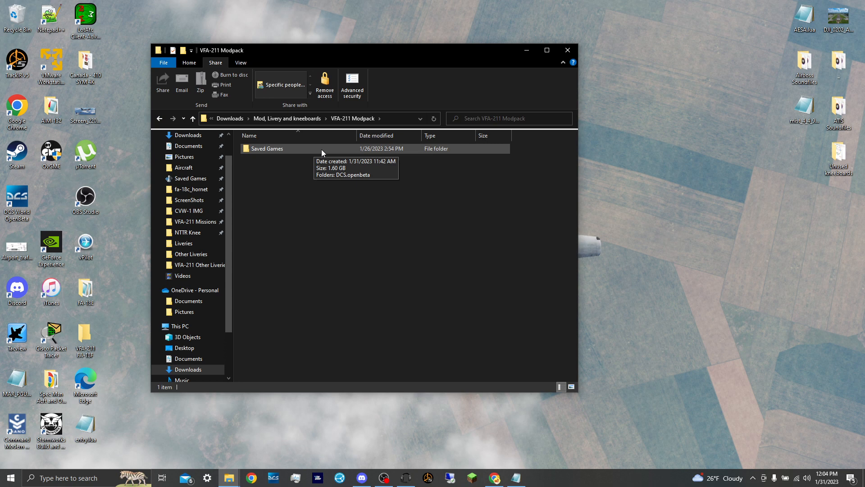
double_click(293, 148)
left_click(293, 148)
double_click(293, 148)
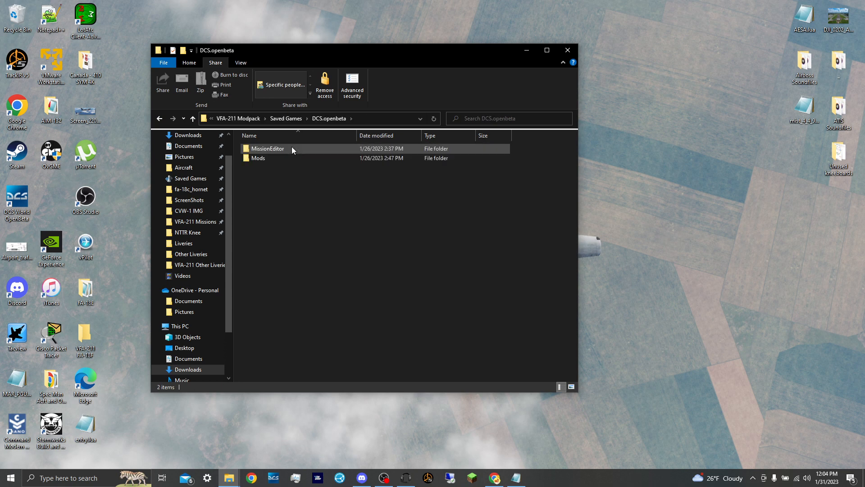
left_click(218, 136)
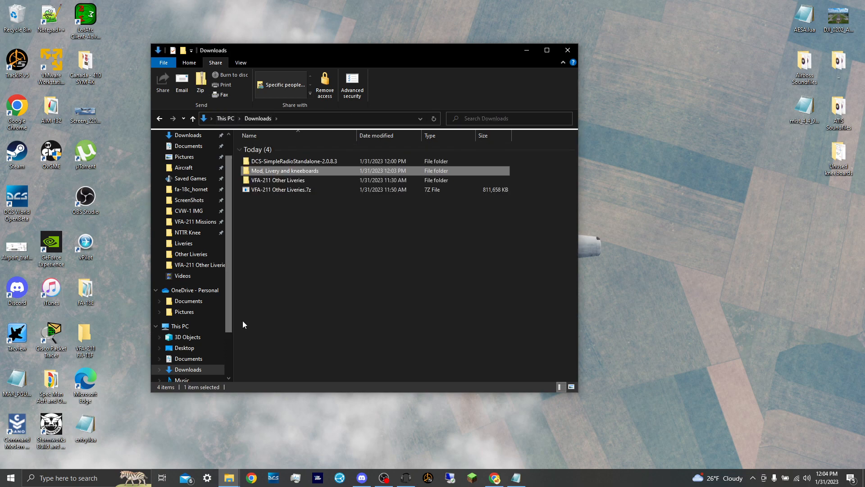
- Bring up the second open Downloads window and arrange the two Downloads windows side by side
left_click_drag(278, 49, 136, 55)
right_click(229, 481)
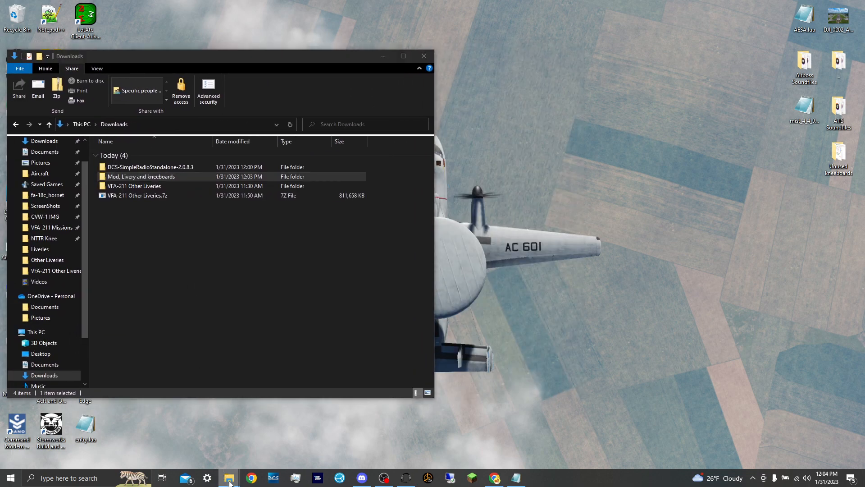
left_click(229, 479)
mouse_move(257, 432)
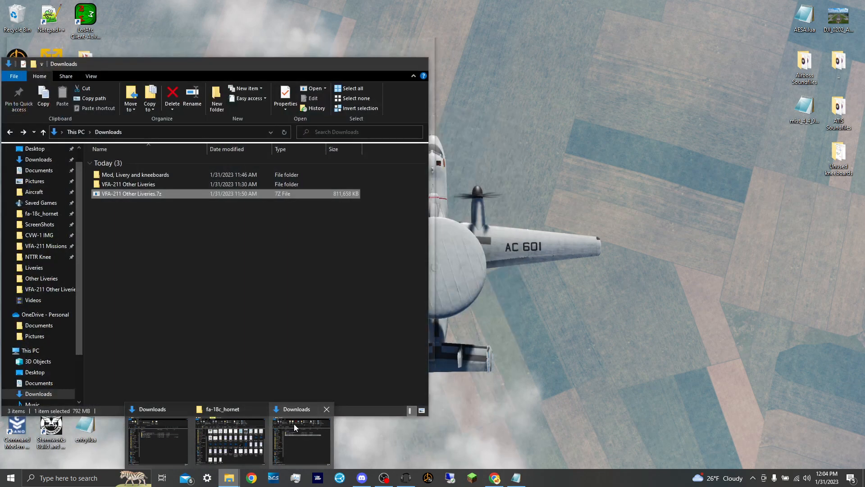
left_click(294, 423)
left_click(229, 53)
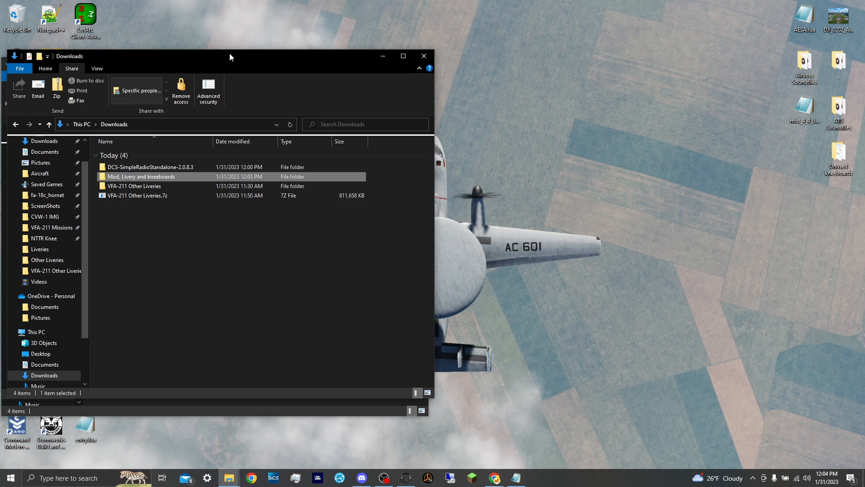
left_click_drag(230, 56, 654, 66)
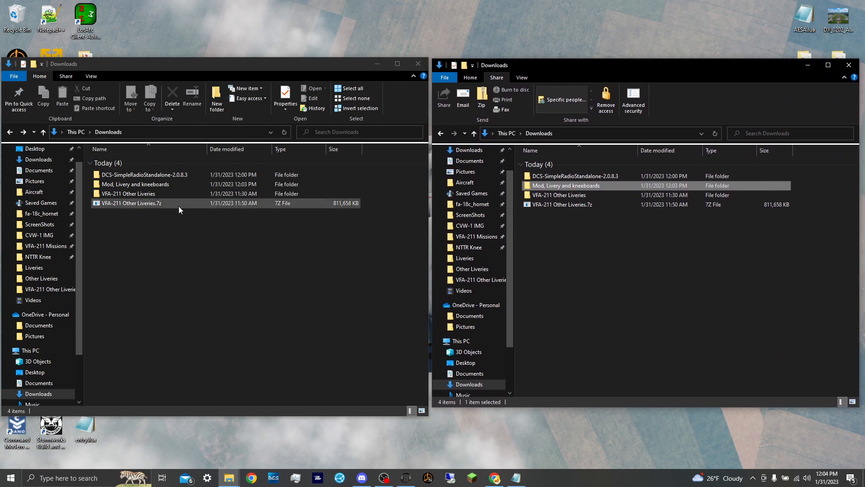
- Open the VFA-211 Modpack folder in one window and the DCS.openbeta folder under the user's Saved Games in the other
double_click(160, 185)
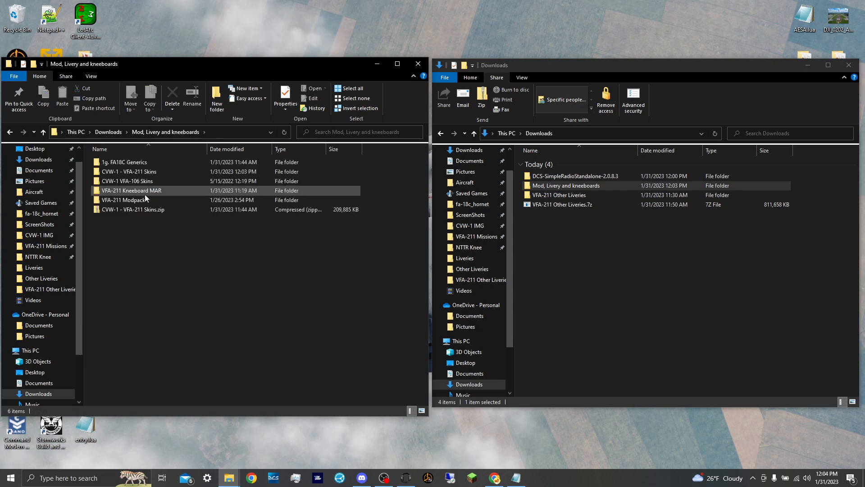
double_click(145, 199)
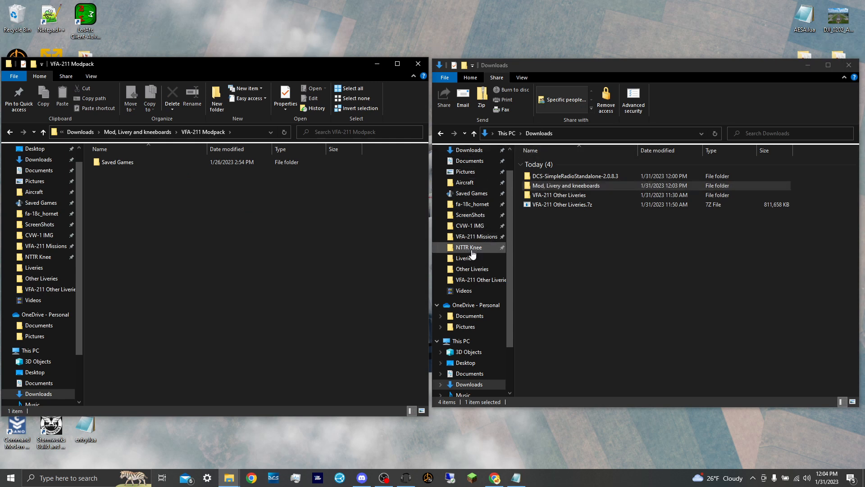
left_click(472, 194)
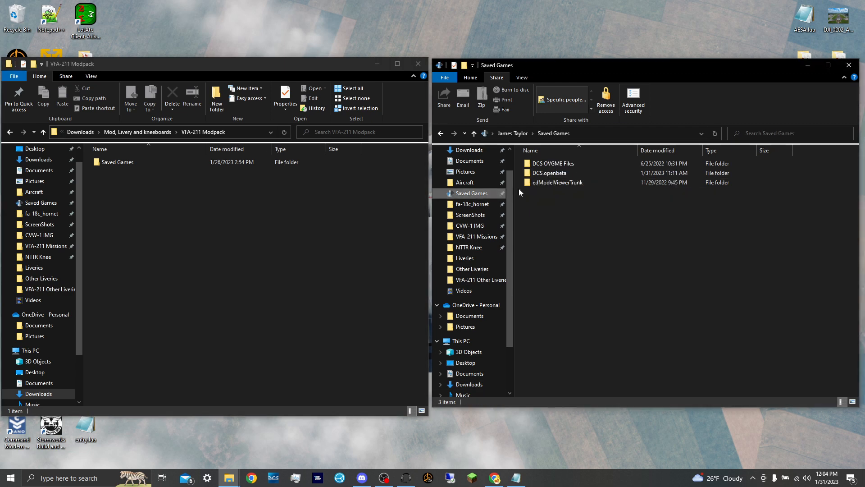
double_click(540, 174)
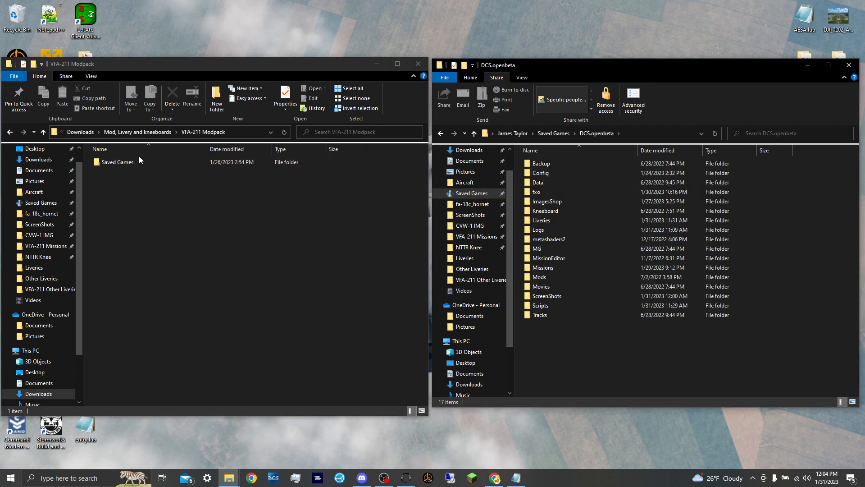
- Open the modpack's Saved Games\DCS.openbeta folder alongside the user's own Saved Games\DCS.openbeta folder
left_click(440, 136)
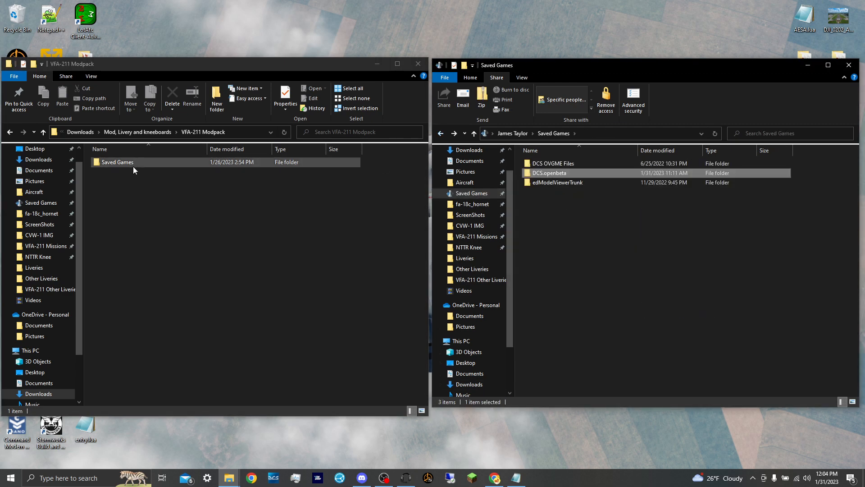
double_click(177, 163)
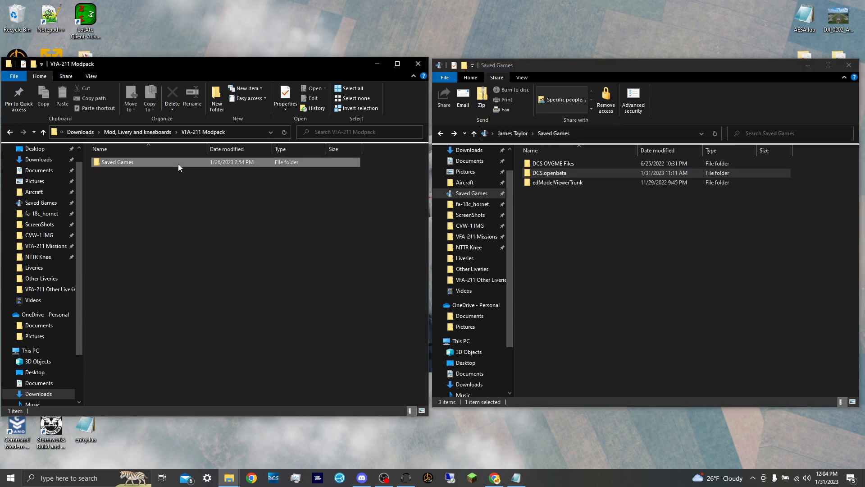
double_click(528, 172)
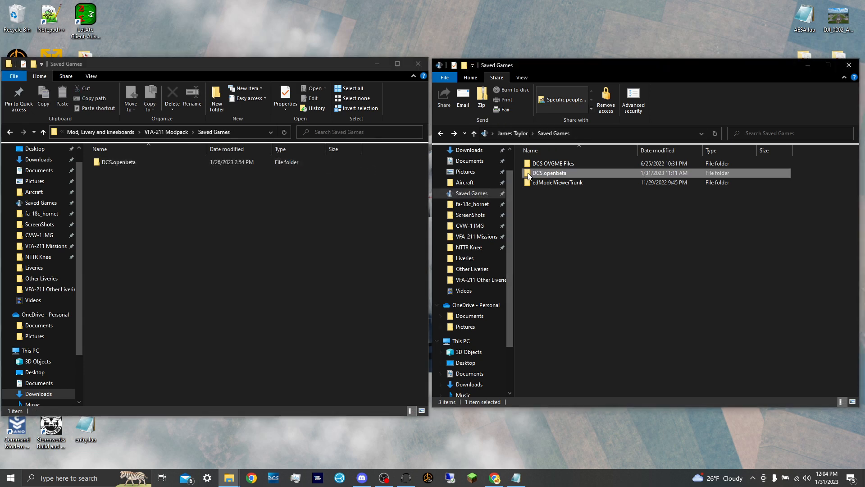
double_click(174, 163)
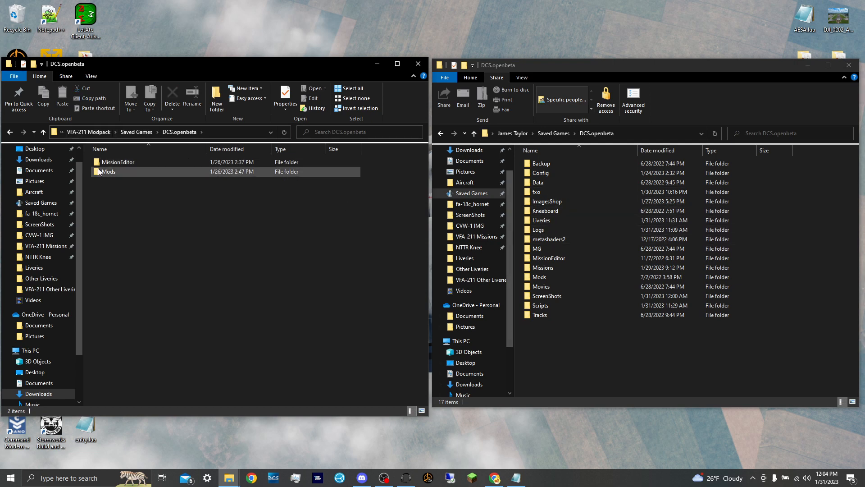
- Open MissionEditor\UnitPayloads in both DCS.openbeta folders and select the modpack's FA-18C_hornet.lua
double_click(558, 261)
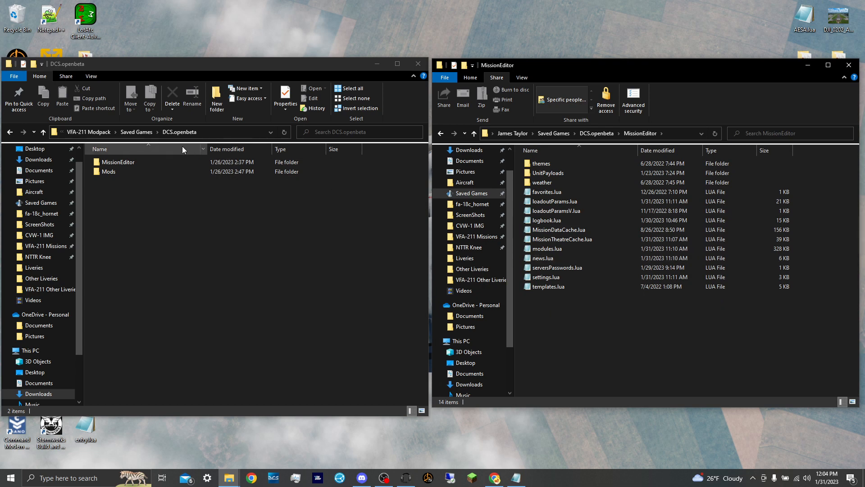
left_click(135, 162)
double_click(135, 160)
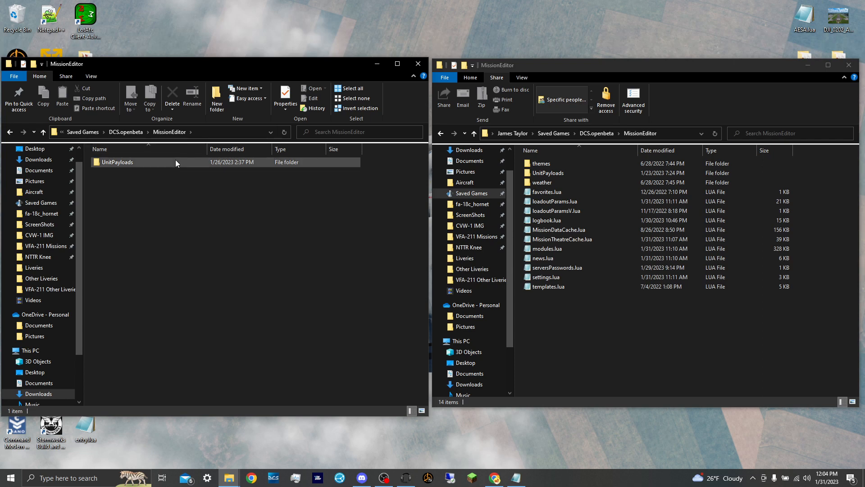
mouse_move(174, 161)
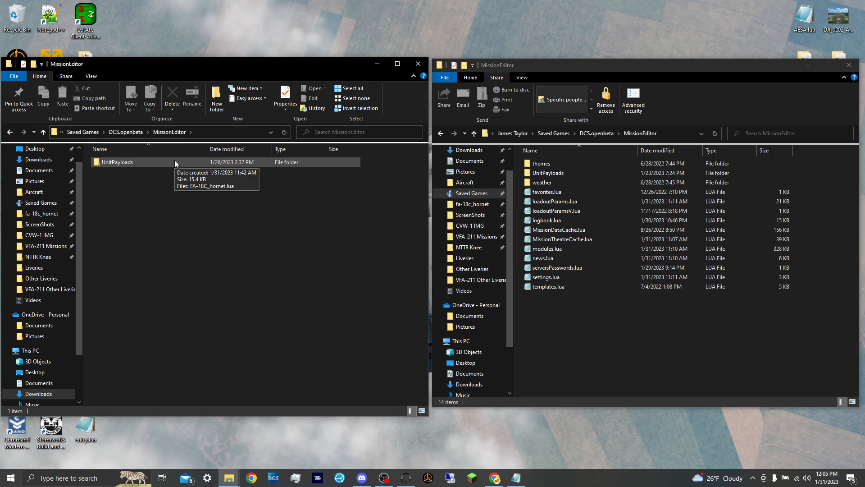
left_click(174, 160)
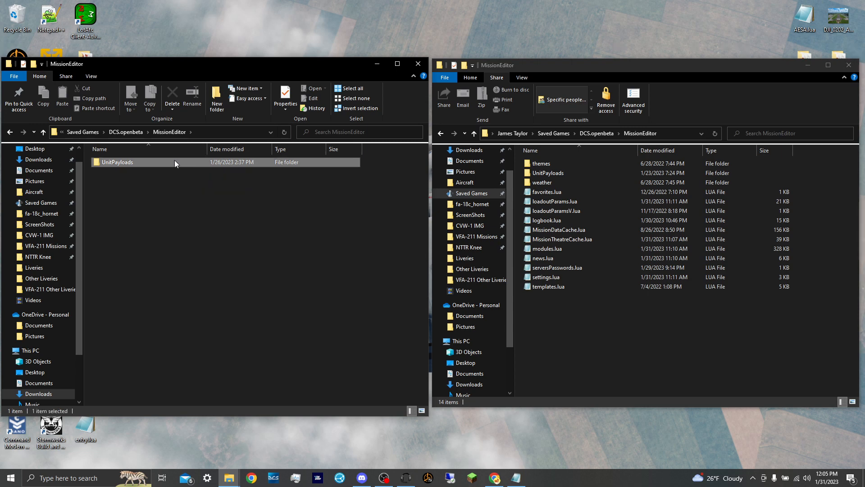
double_click(575, 169)
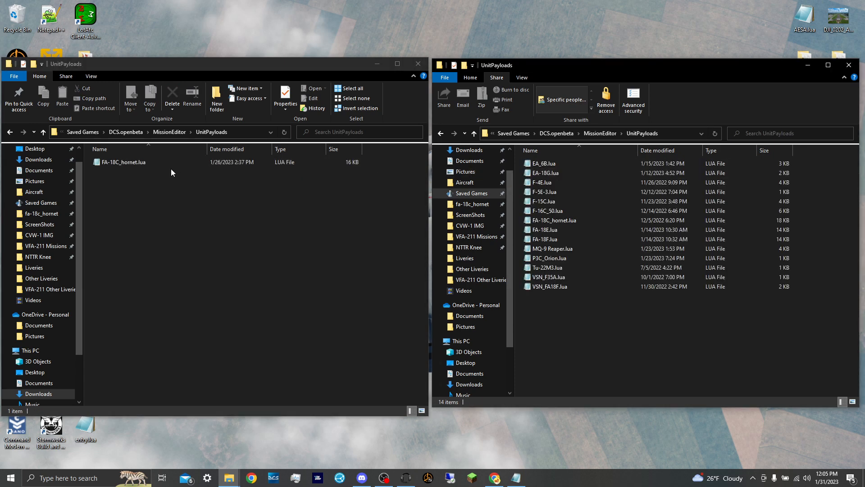
right_click(147, 165)
right_click(130, 160)
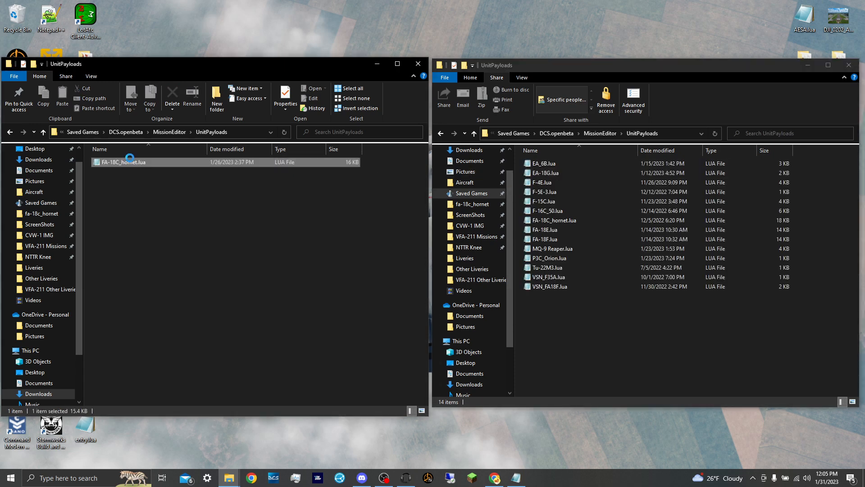
left_click_drag(130, 158, 252, 212)
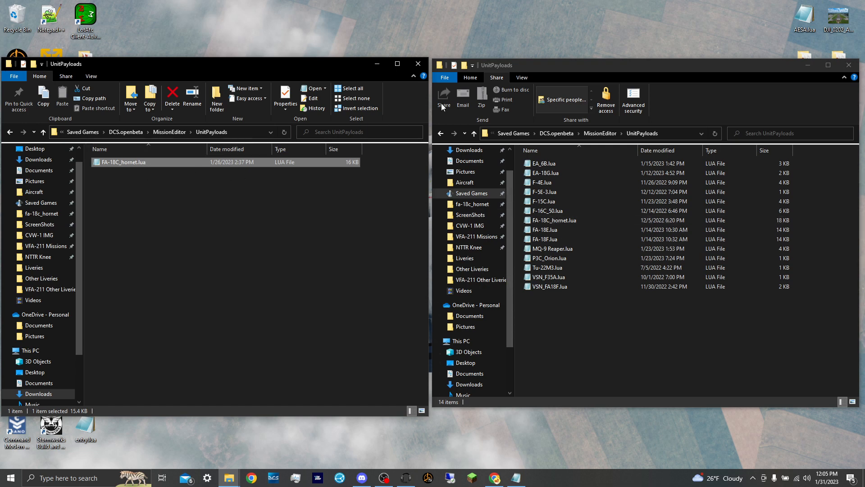
- Return both windows to their DCS.openbeta folders and open the Mods folder in each
left_click(82, 132)
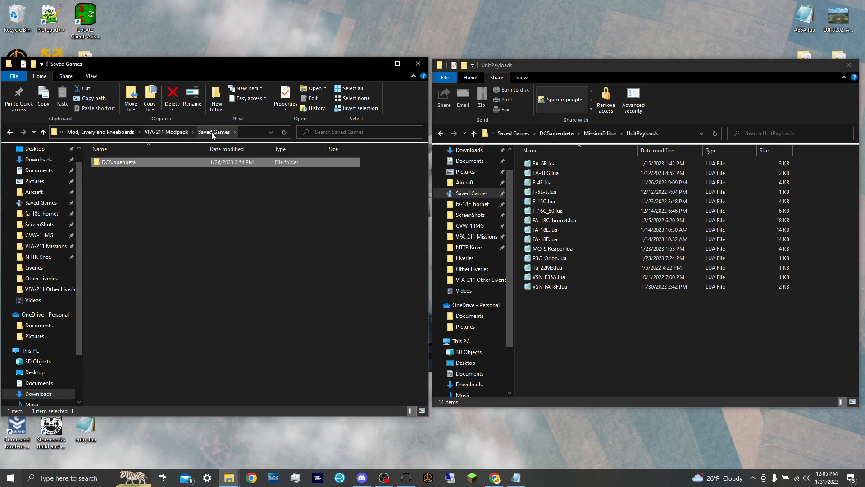
double_click(164, 163)
left_click(554, 134)
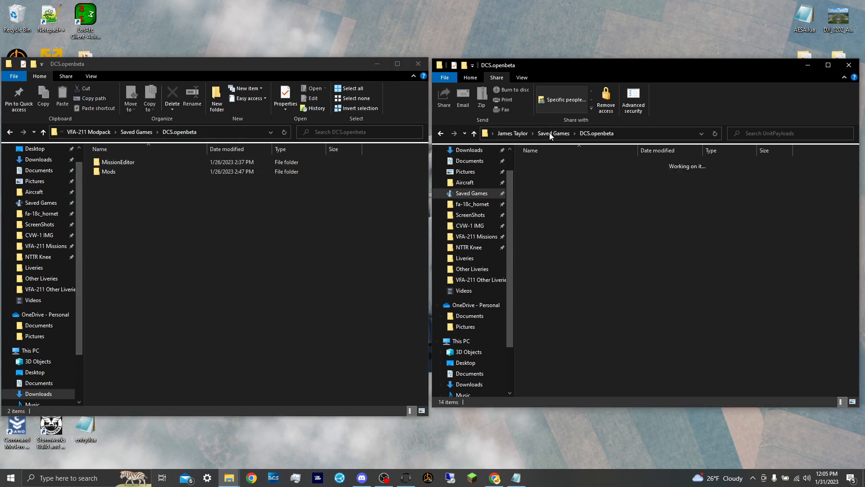
double_click(95, 175)
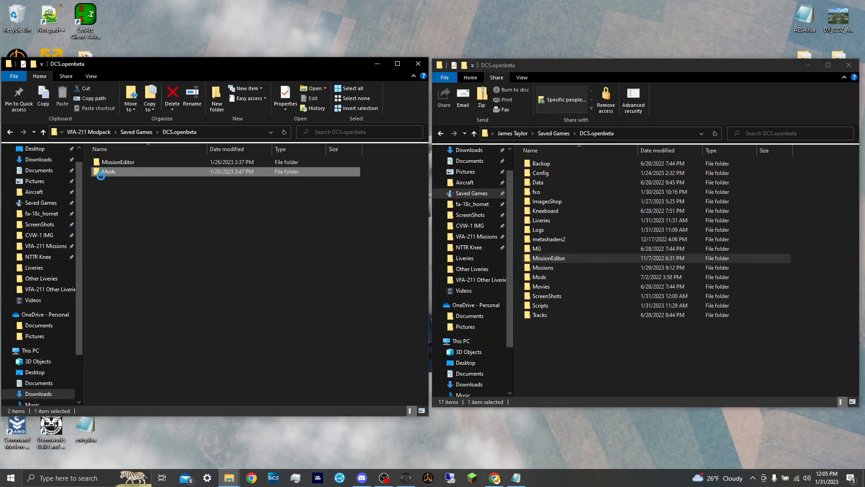
double_click(530, 277)
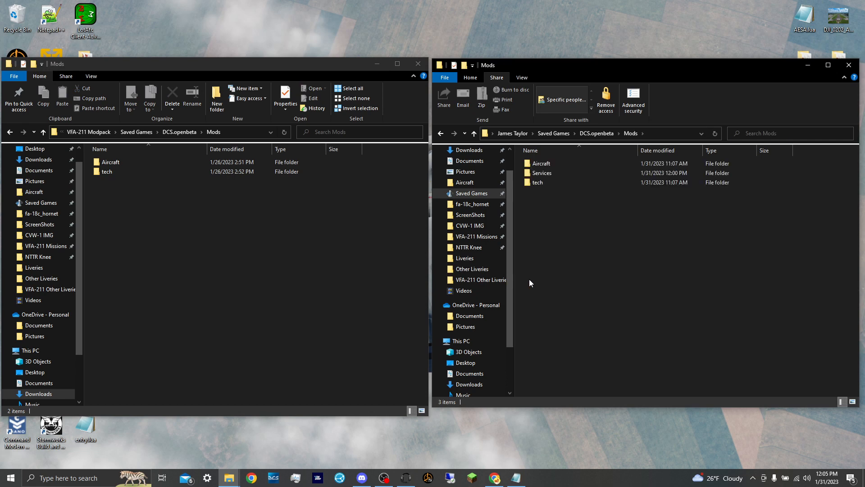
- Move the CLP P-8 Poseidon and Military Aircraft Mod folders from the modpack's Mods\Aircraft into the user's DCS.openbeta\Mods\Aircraft
double_click(109, 162)
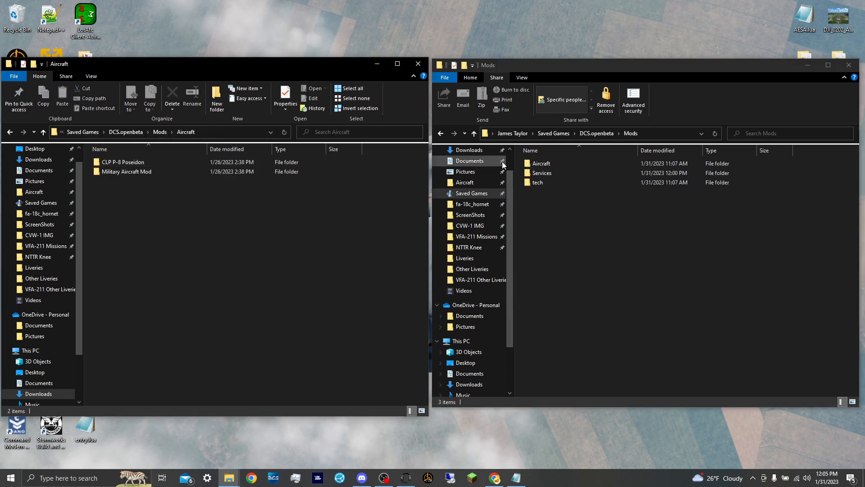
double_click(536, 163)
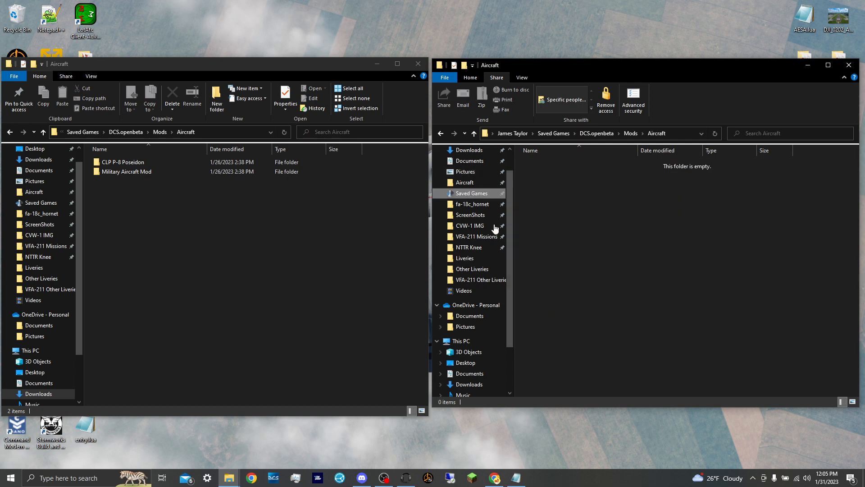
left_click_drag(109, 201, 568, 199)
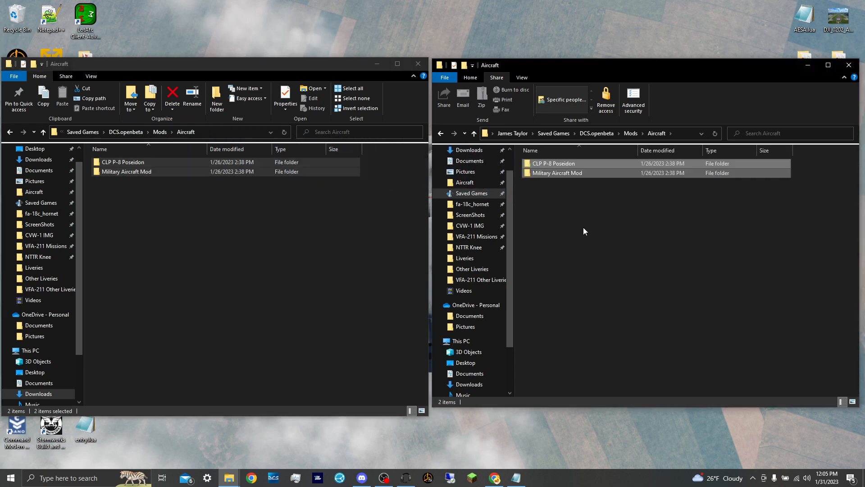
left_click(624, 206)
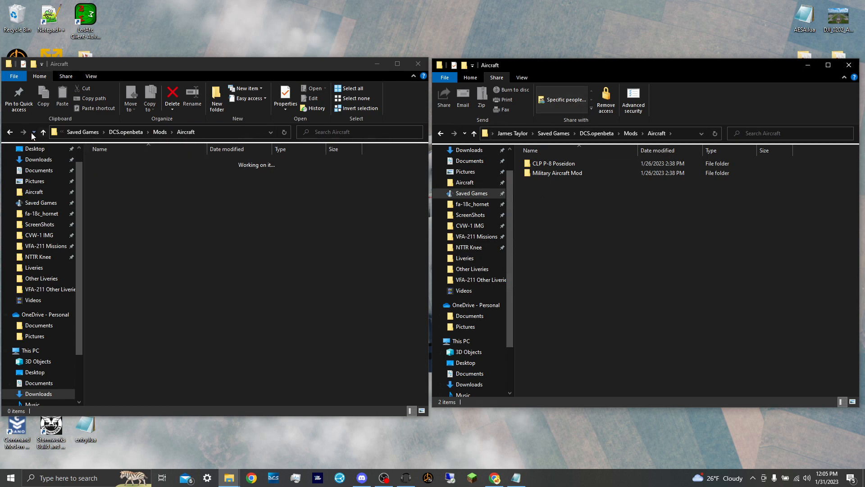
- Go back to Mods in both windows and open the tech folder in each
left_click(16, 131)
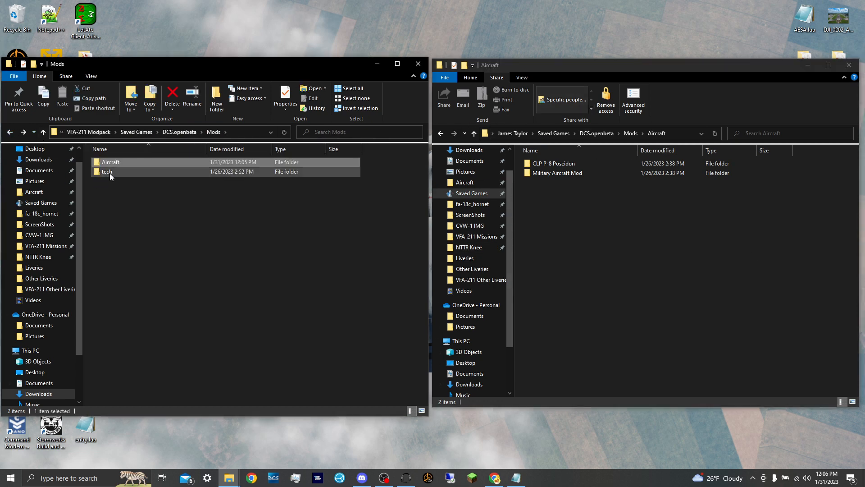
left_click(441, 133)
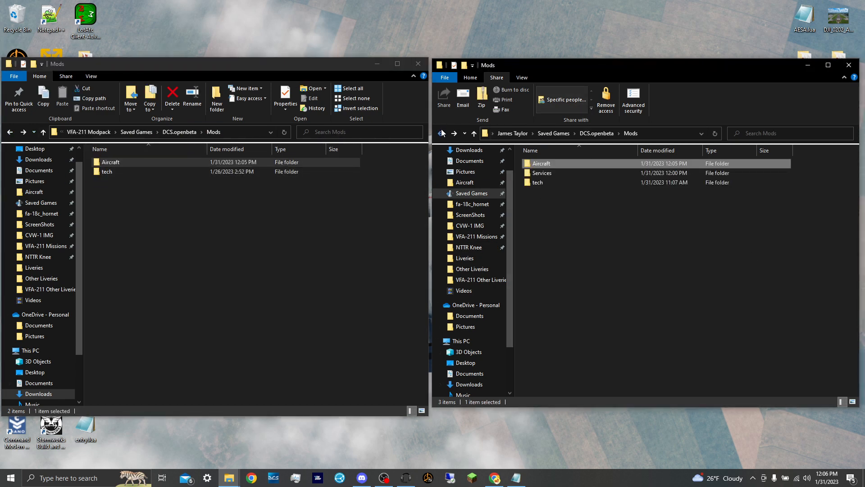
double_click(547, 181)
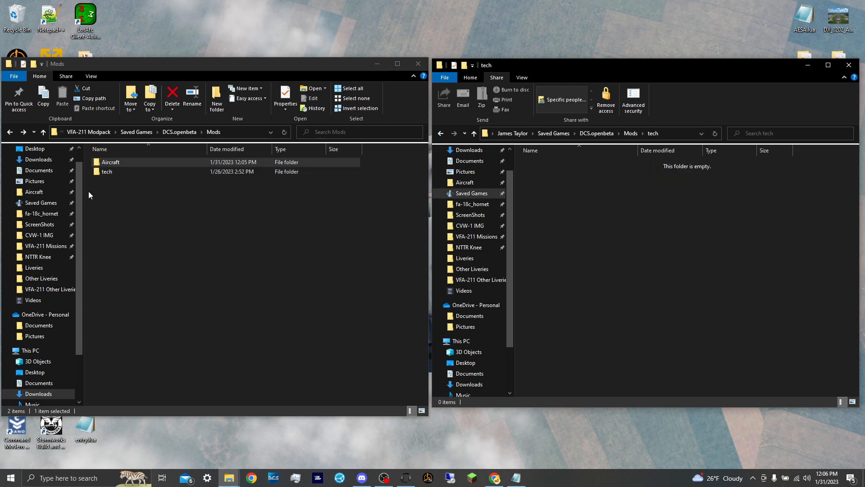
left_click(99, 171)
double_click(99, 171)
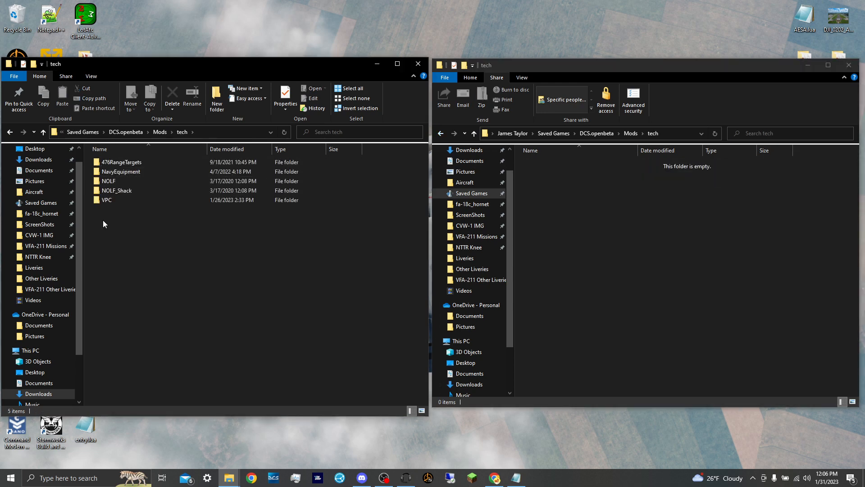
- Move 476RangeTargets, NavyEquipment, NOLF, NOLF_Shack and VPC from the modpack's tech folder into the user's DCS.openbeta\Mods\tech
left_click_drag(103, 221, 130, 163)
right_click(130, 164)
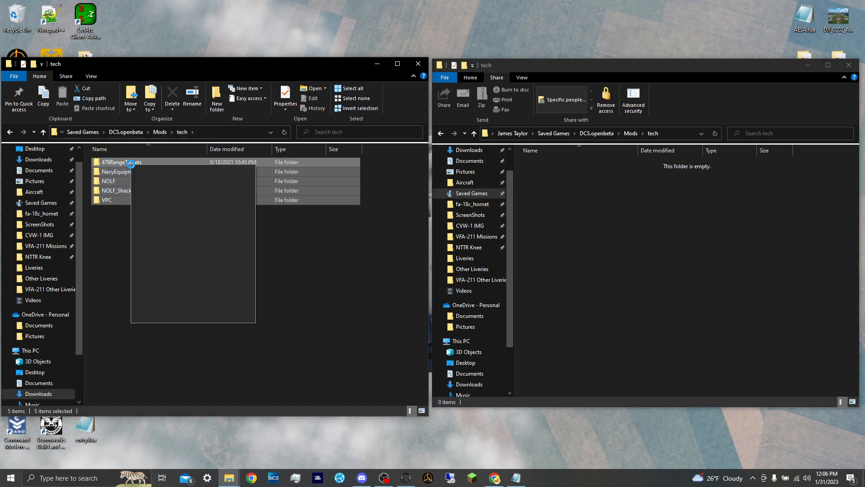
left_click(111, 169)
left_click_drag(102, 221, 547, 196)
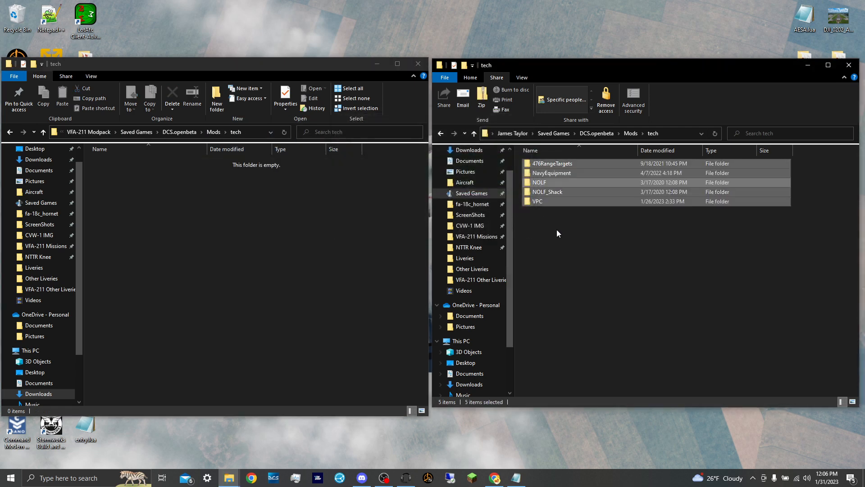
left_click(551, 225)
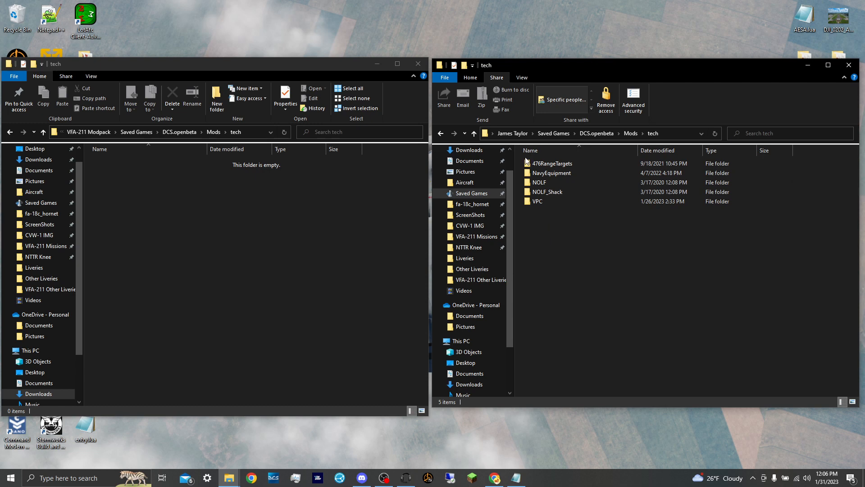
- Return one window to Mod, Livery and kneeboards and the other to the user's Saved Games\DCS.openbeta folder
left_click(144, 133)
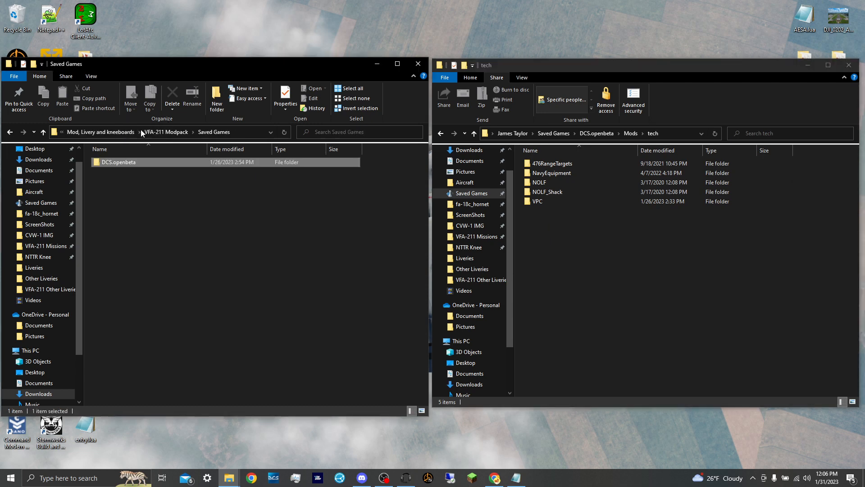
left_click(103, 133)
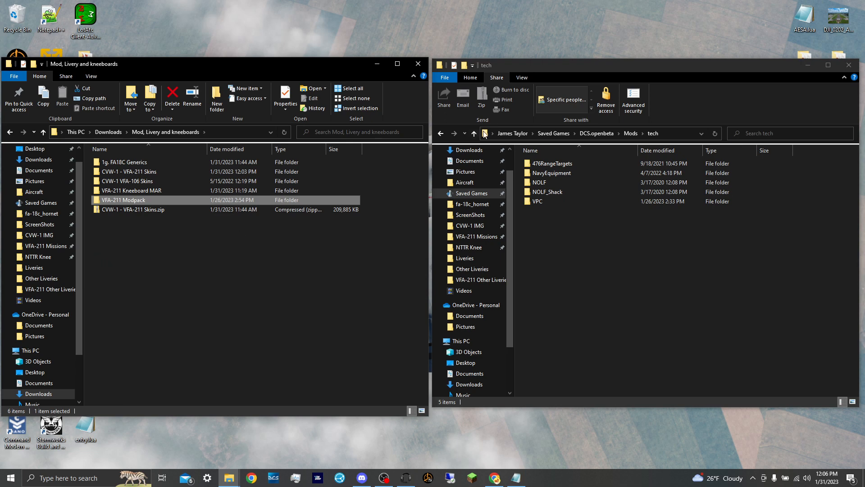
left_click(521, 136)
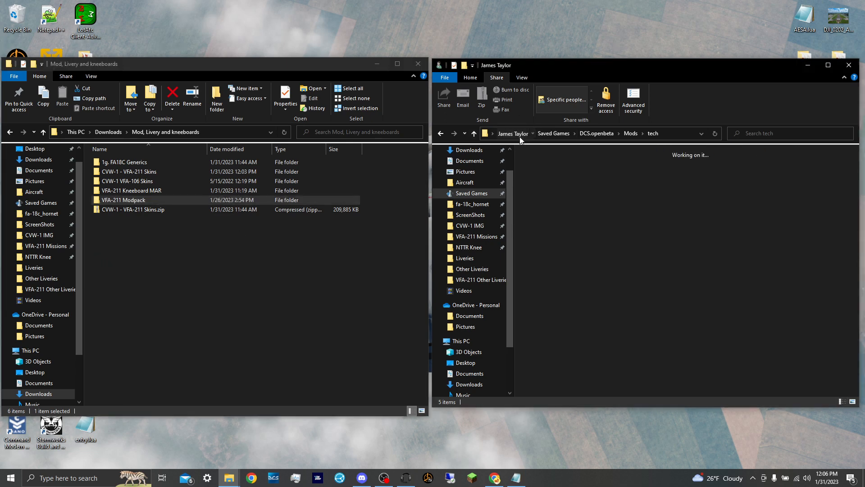
double_click(537, 323)
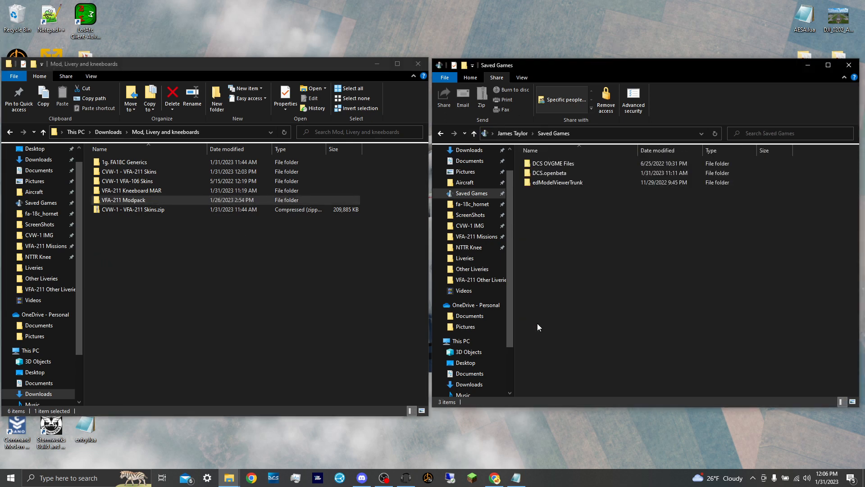
double_click(547, 174)
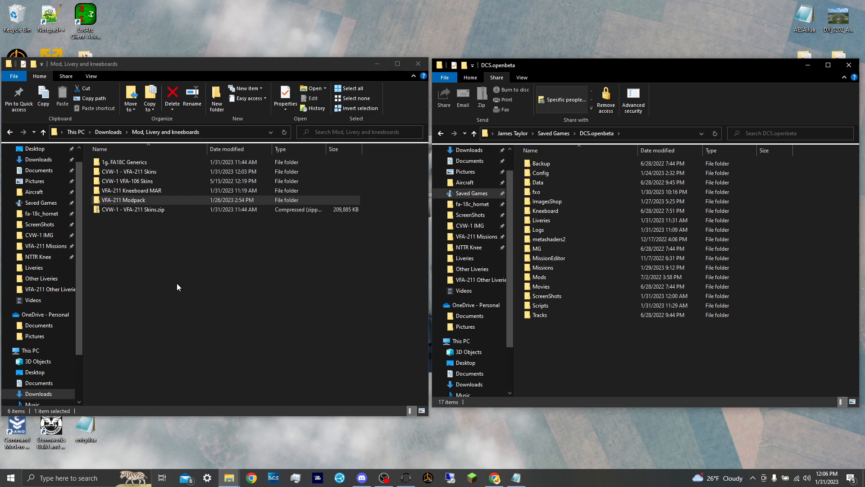
- Switch to Chrome and bring up the CVW-1 Mods folder in Google Drive
left_click(494, 478)
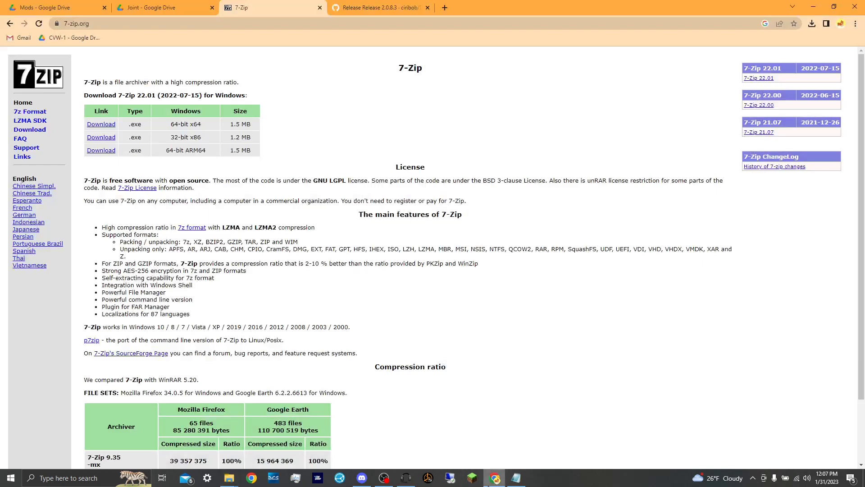
left_click(158, 9)
left_click(45, 8)
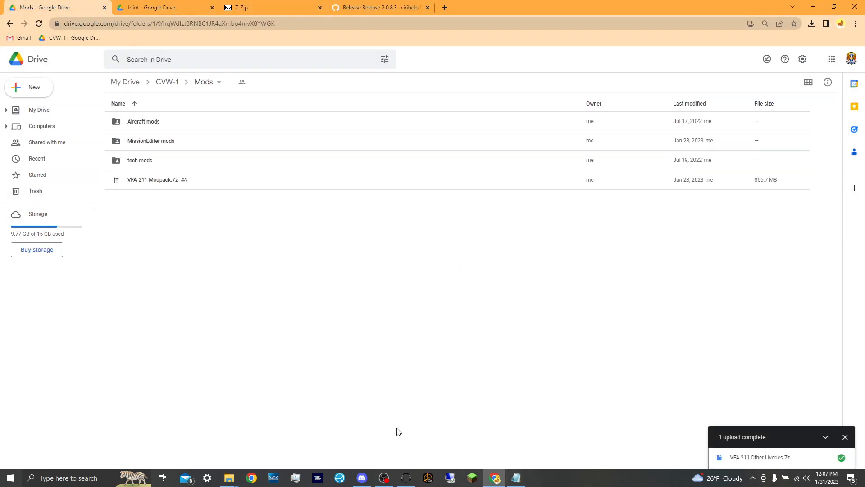
- Switch to Discord and read the info channel's first posts, covering the important CVW-1 documents and the log book
left_click(361, 478)
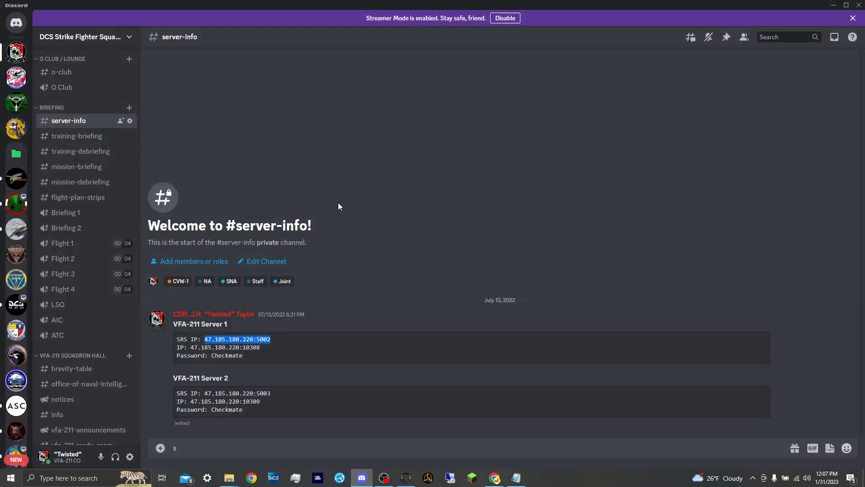
scroll(62, 258, "down", 4)
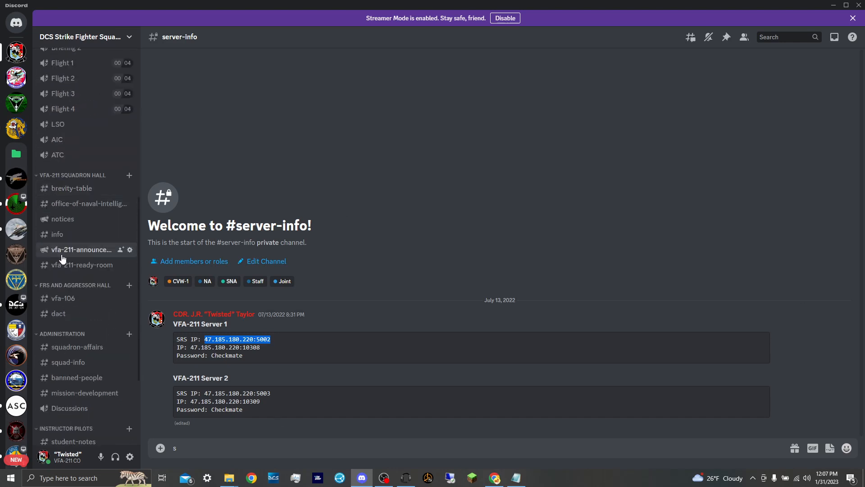
left_click(57, 234)
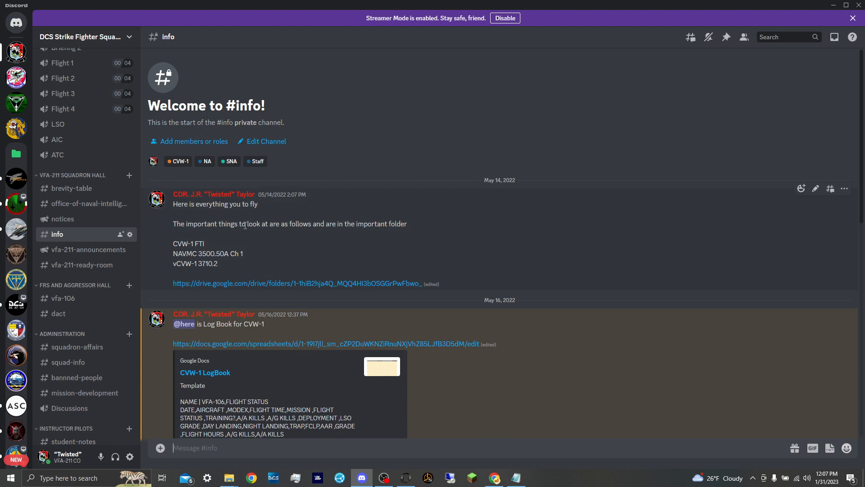
left_click_drag(175, 204, 413, 227)
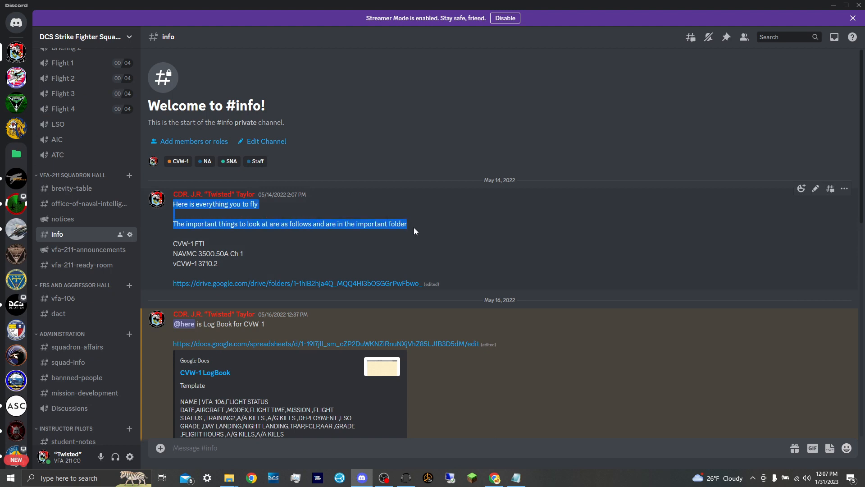
left_click(415, 228)
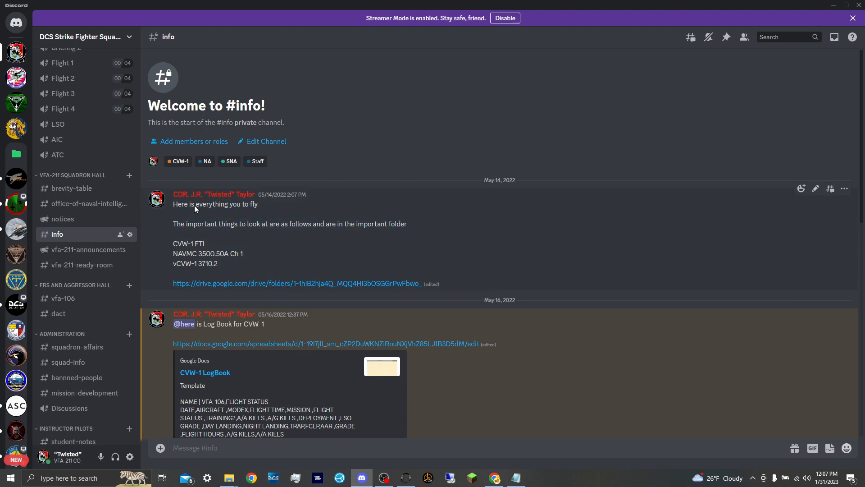
left_click_drag(175, 206, 221, 262)
left_click(221, 262)
scroll(221, 262, "down", 5)
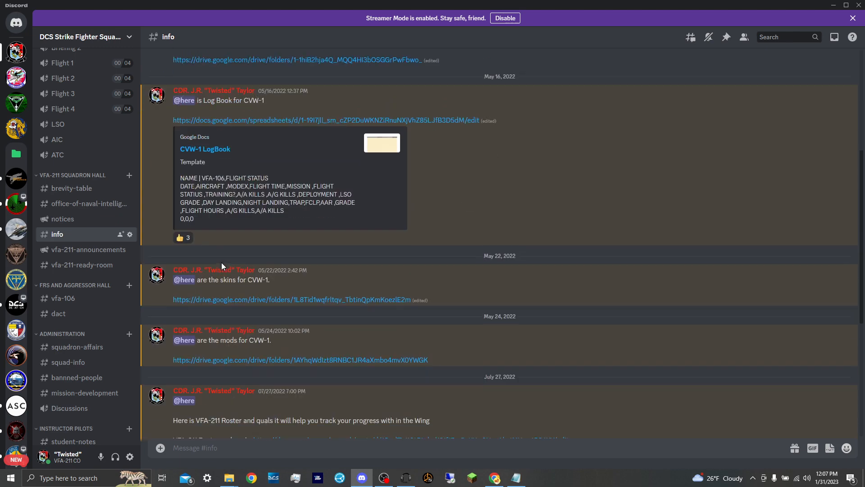
scroll(220, 260, "up", 4)
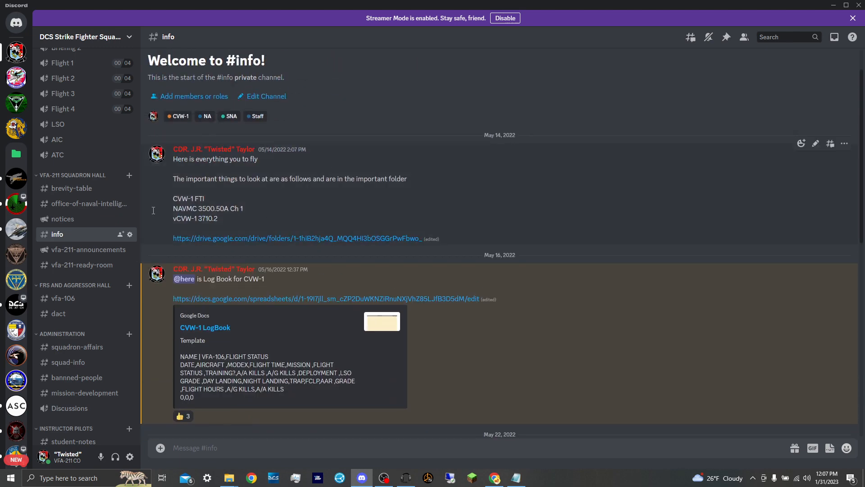
scroll(158, 118, "down", 4)
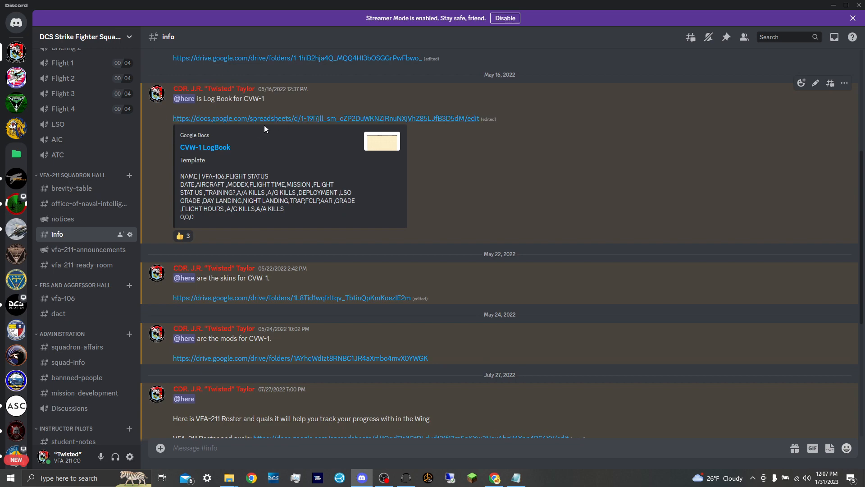
- Open the CVW-1 skins folder linked in the info channel, look over its archives and close its tab
scroll(265, 129, "down", 3)
left_click_drag(210, 143, 233, 142)
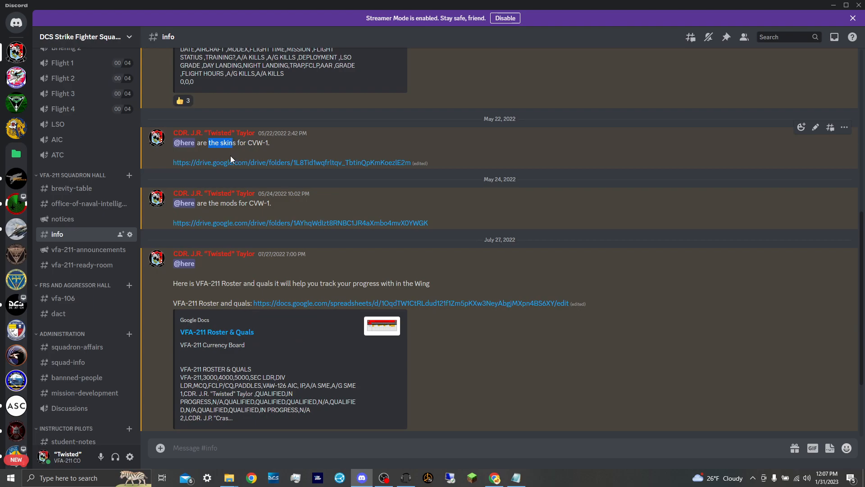
left_click(231, 162)
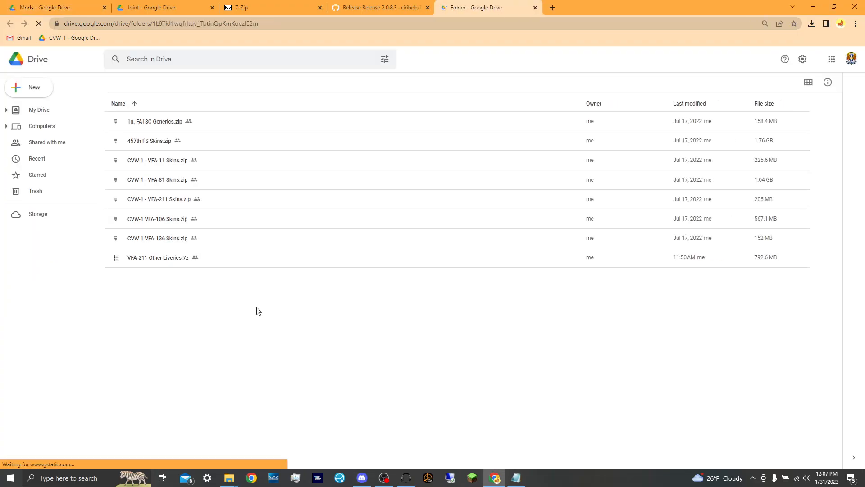
left_click_drag(119, 291, 250, 125)
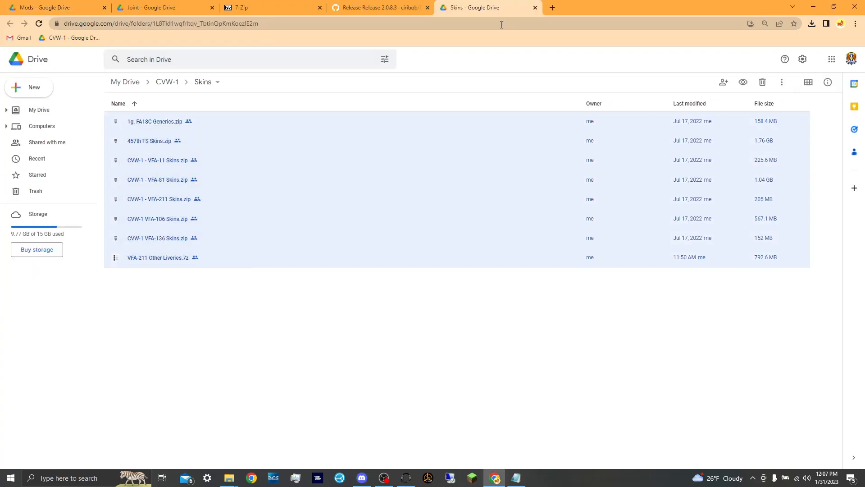
left_click(535, 8)
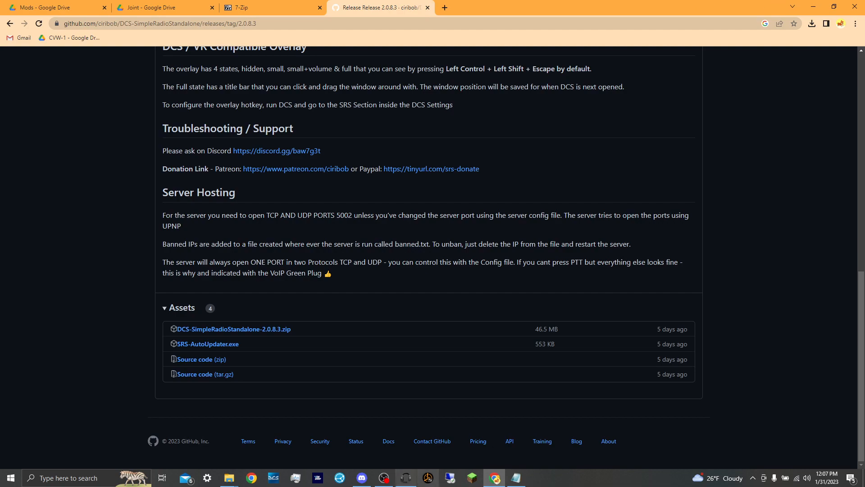
- Return to Discord and read the info channel's posts about the practice mission and the new kneeboard files
left_click(362, 478)
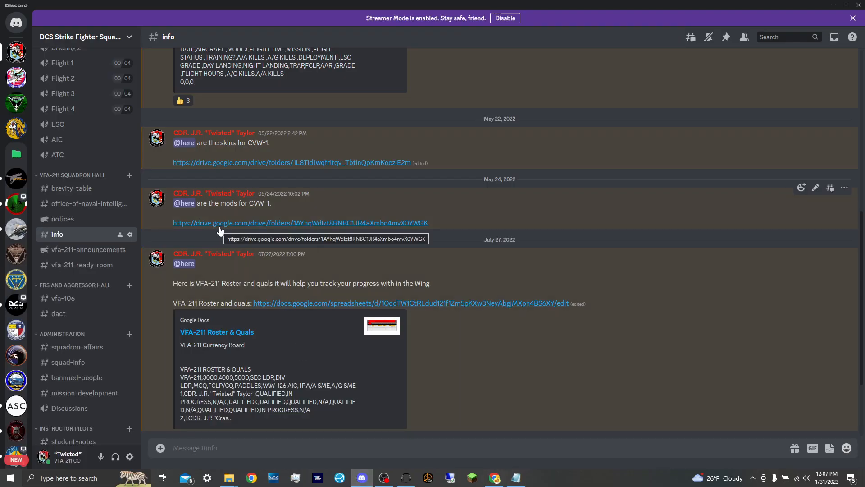
scroll(189, 254, "down", 3)
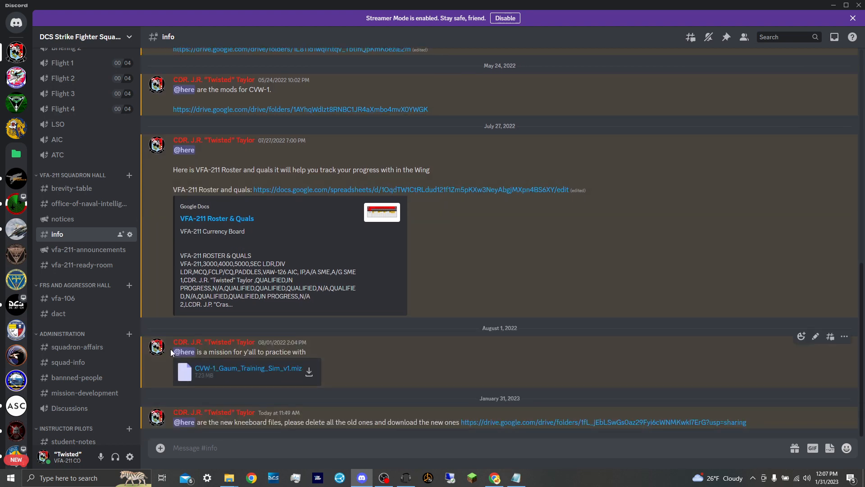
left_click_drag(156, 353, 203, 361)
left_click_drag(197, 422, 449, 419)
left_click(448, 420)
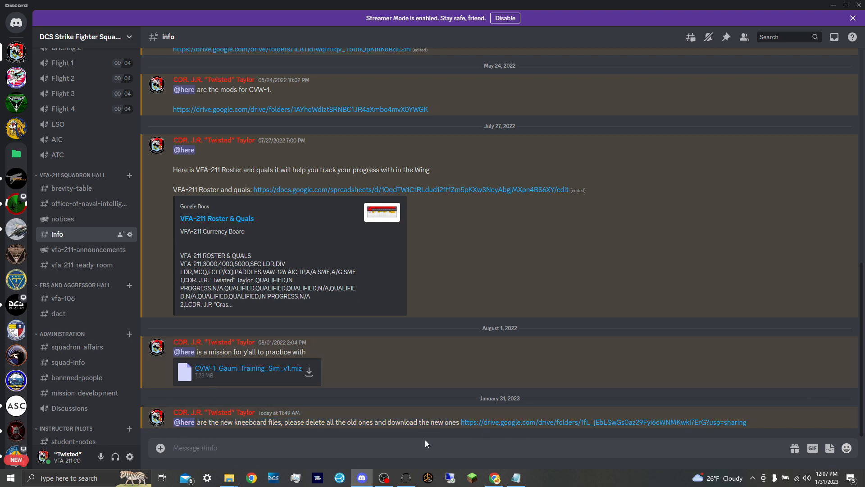
- Open the CVW-1 mods folder linked in the info channel and check its Aircraft mods, MissionEditer mods and tech mods subfolders
scroll(370, 327, "up", 1)
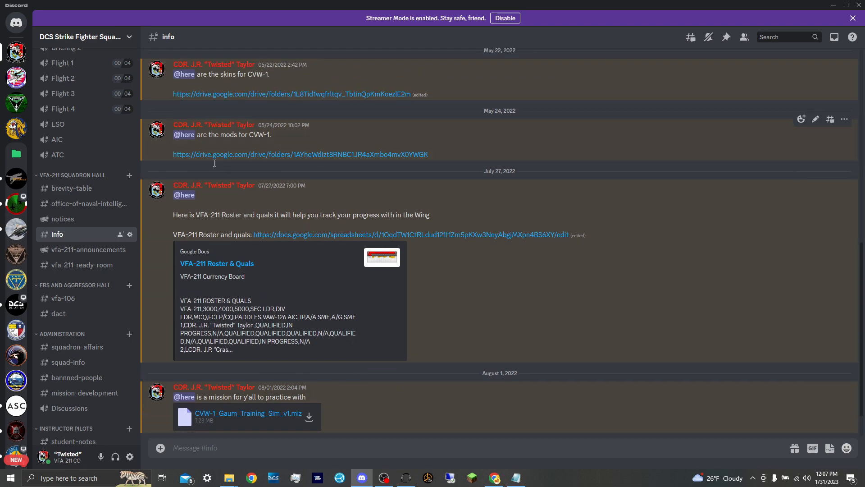
scroll(201, 282, "up", 1)
left_click(194, 200)
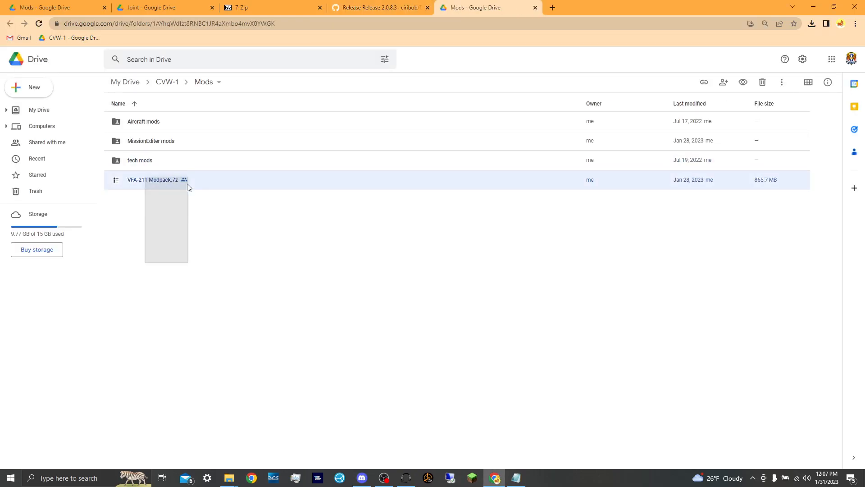
double_click(133, 129)
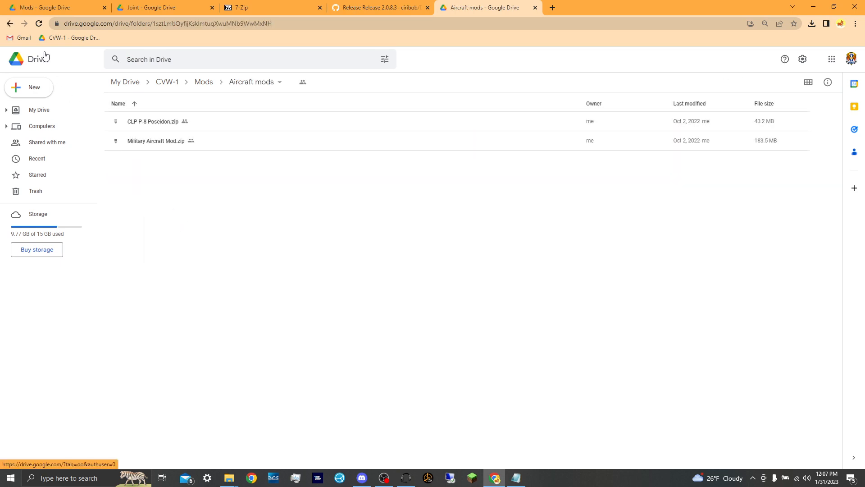
left_click(10, 23)
double_click(115, 141)
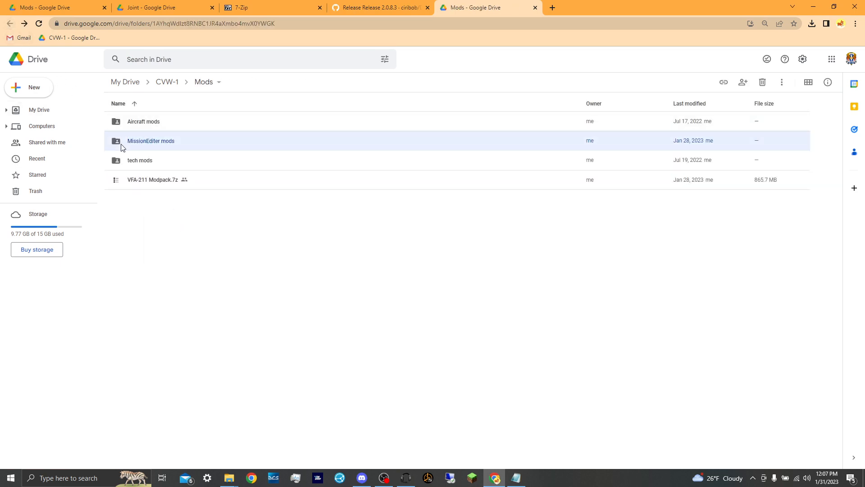
left_click(7, 26)
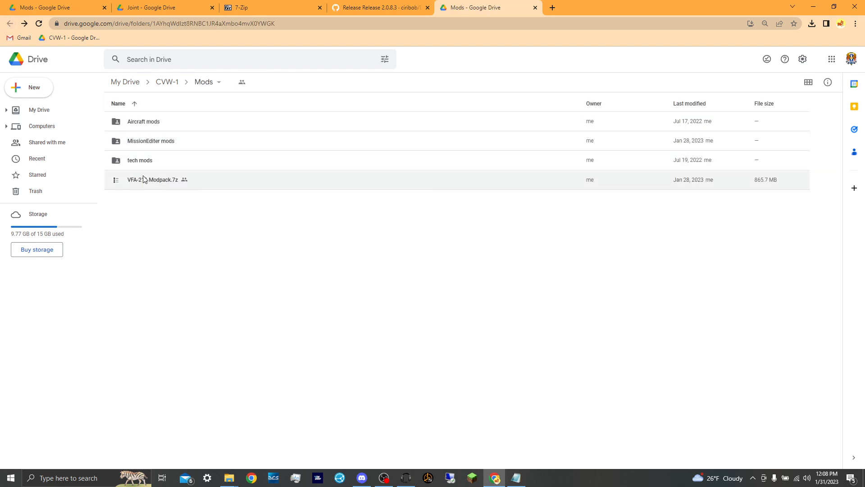
double_click(136, 161)
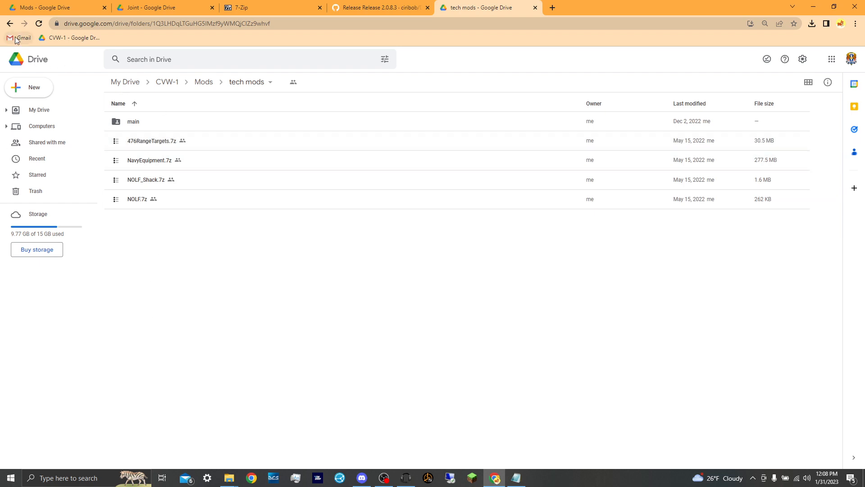
left_click(10, 24)
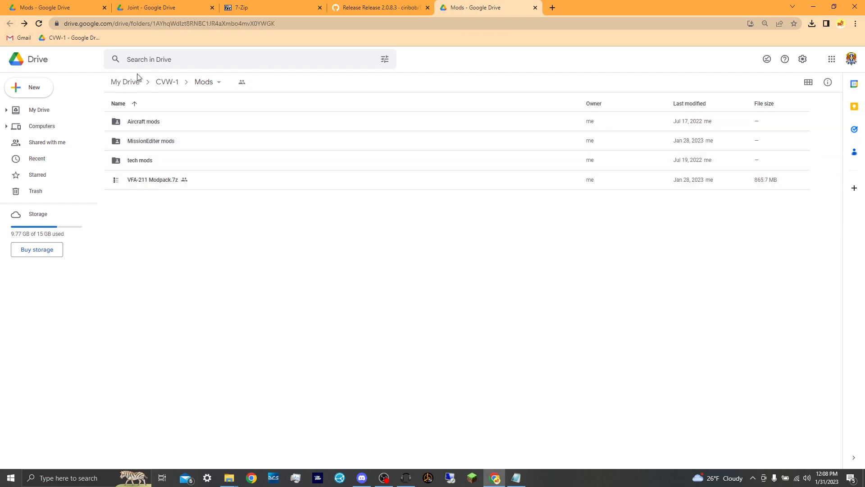
- Go back to My Drive and open the Joint folder inside CVW-1
left_click(126, 82)
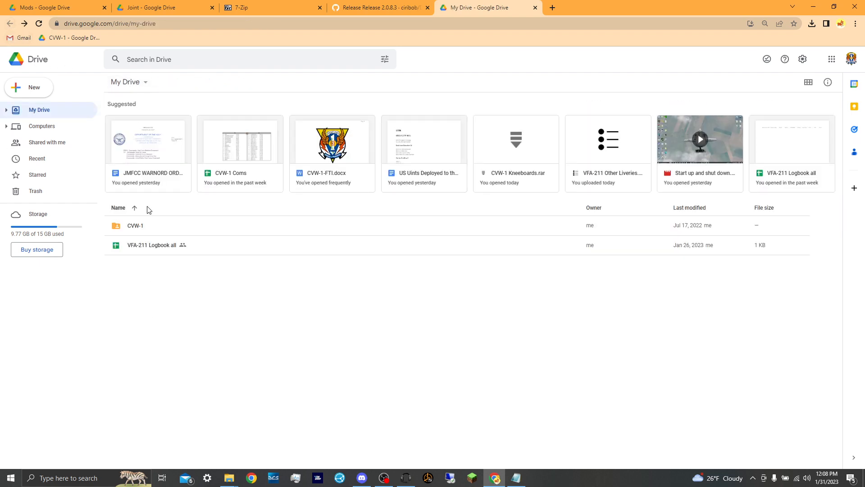
double_click(154, 225)
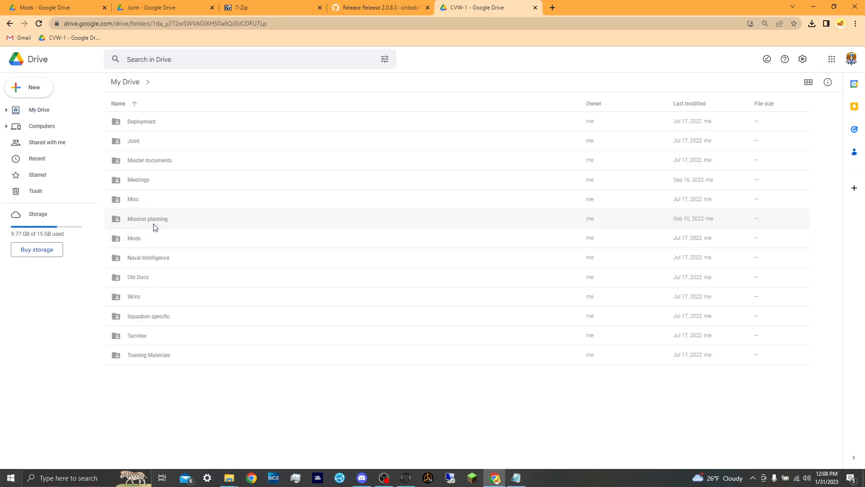
left_click(141, 145)
double_click(141, 144)
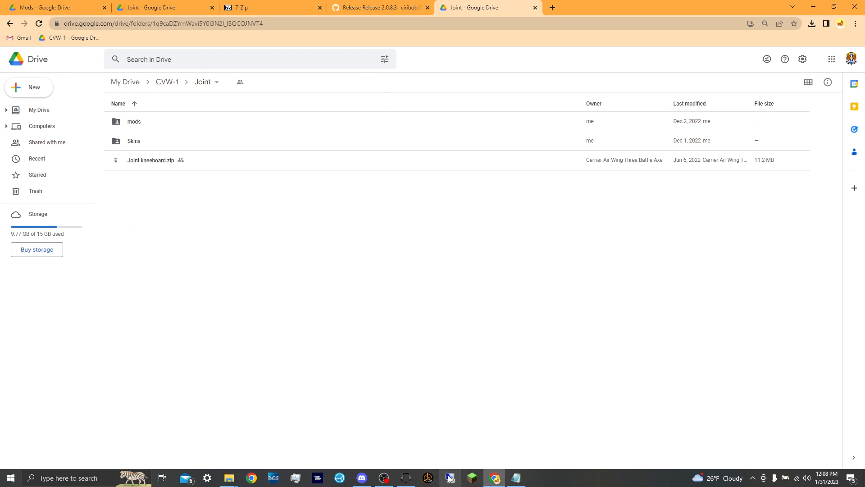
- Switch to Discord's joint-info channel, open its shared Drive folder link and close the duplicate Joint tab
left_click(365, 479)
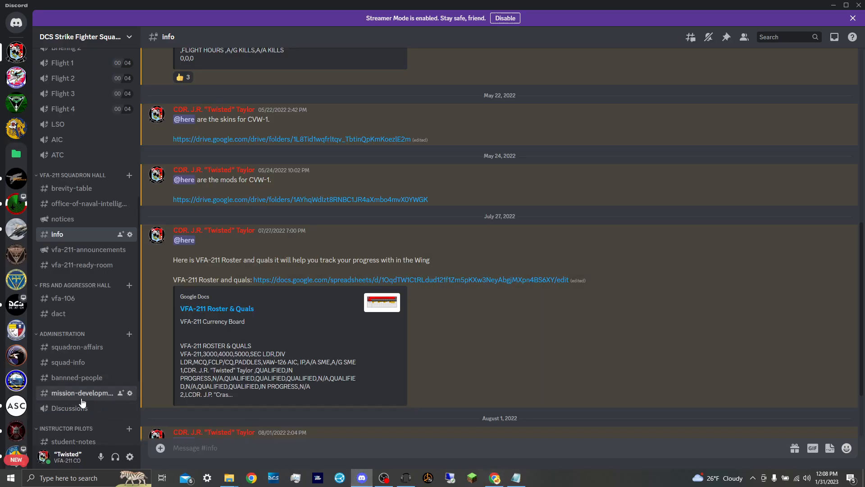
scroll(68, 397, "down", 3)
left_click(72, 432)
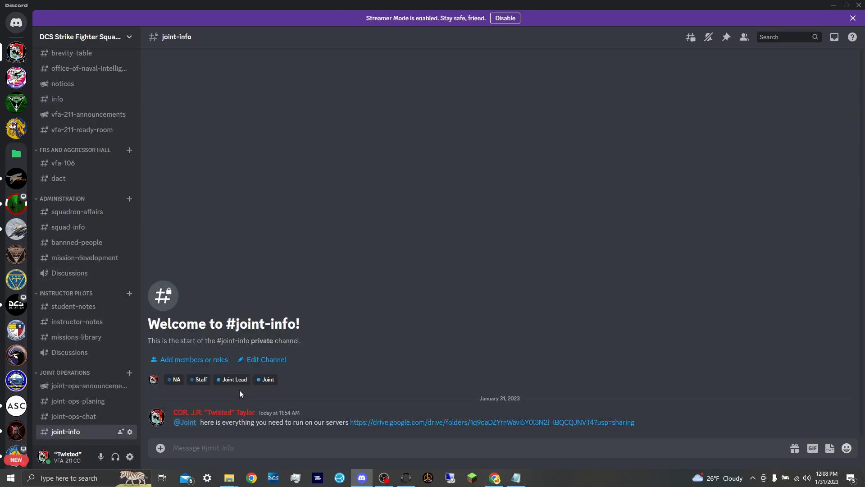
left_click(372, 425)
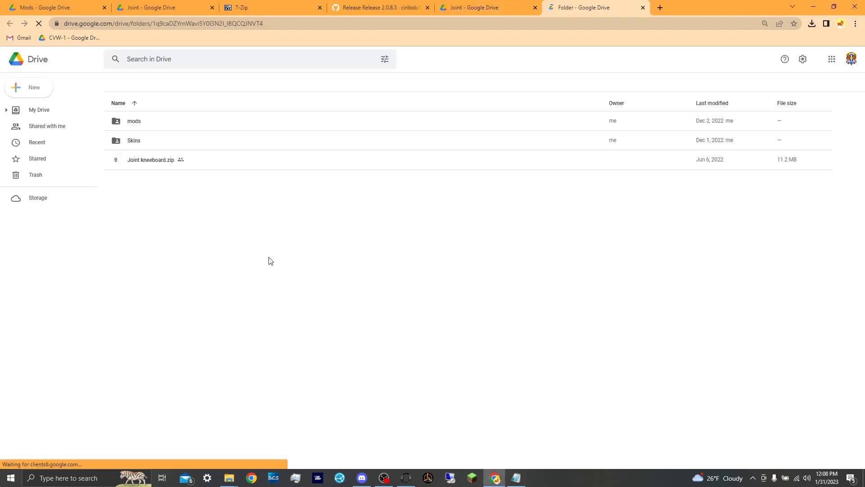
left_click(643, 9)
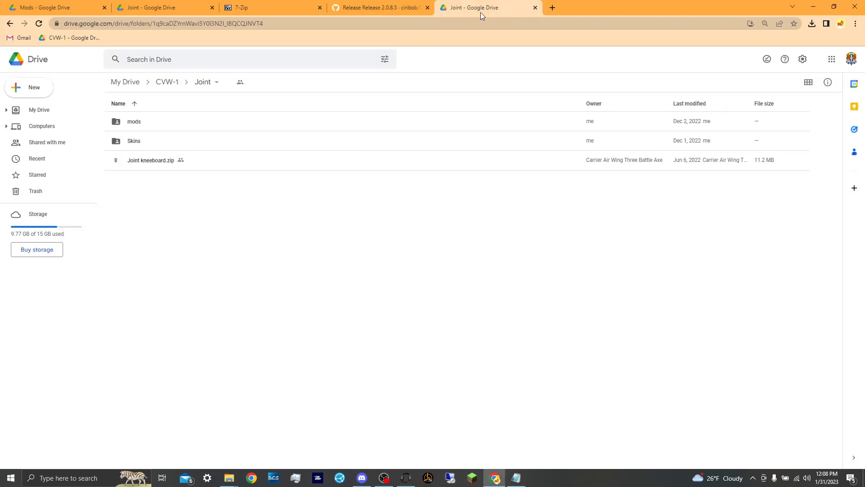
- Open the Joint folder's mods folder and go through Map to the MAR folder containing the MAR modpack
double_click(150, 129)
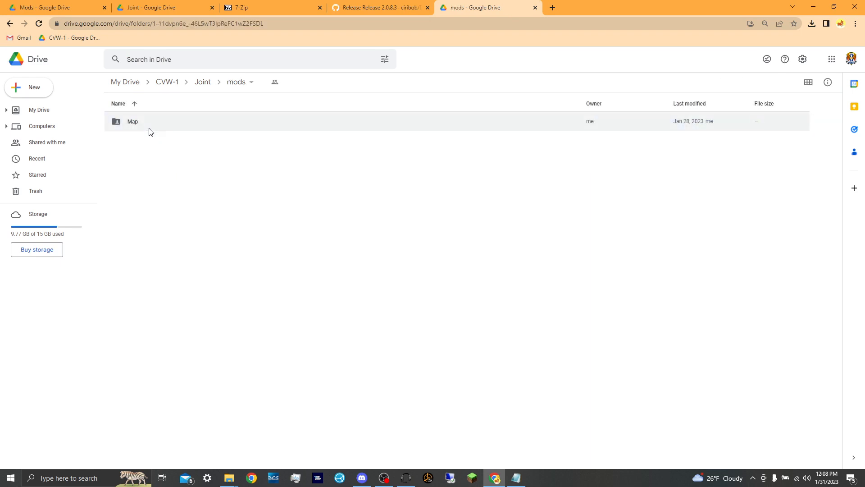
double_click(150, 130)
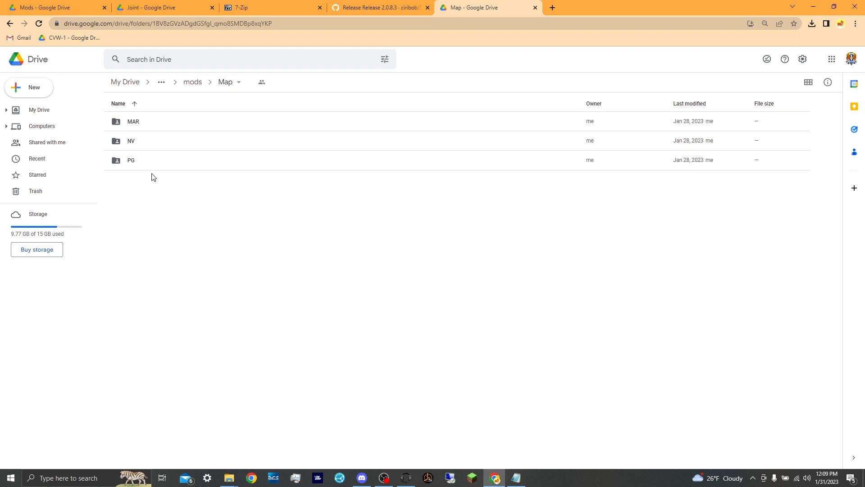
double_click(149, 127)
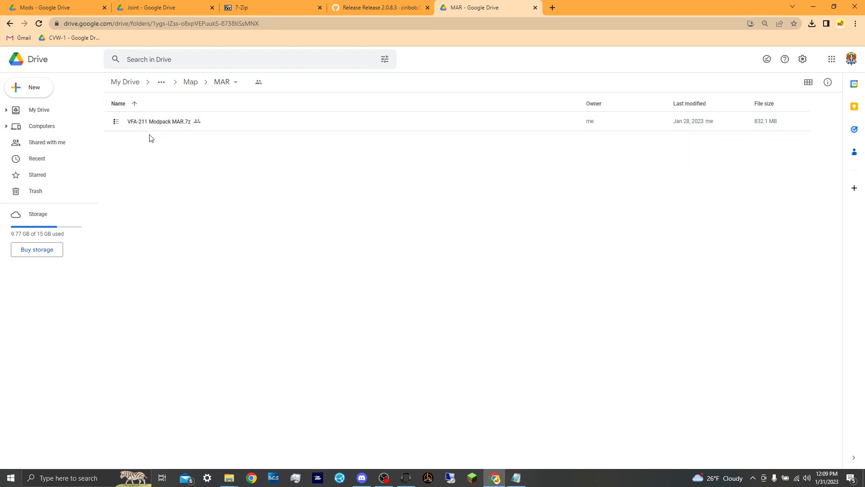
- Minimize the browser, bring up the Mod, Livery and kneeboards window in File Explorer and open the VFA-211 Modpack folder
left_click(814, 6)
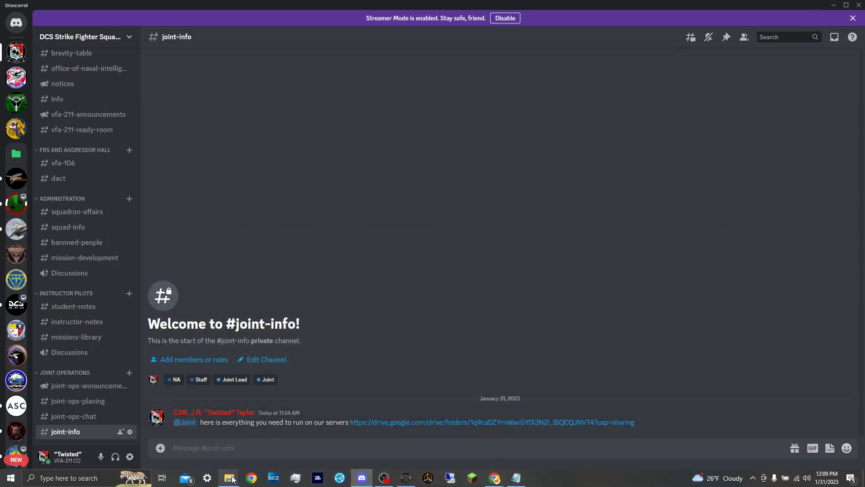
mouse_move(233, 479)
left_click(293, 436)
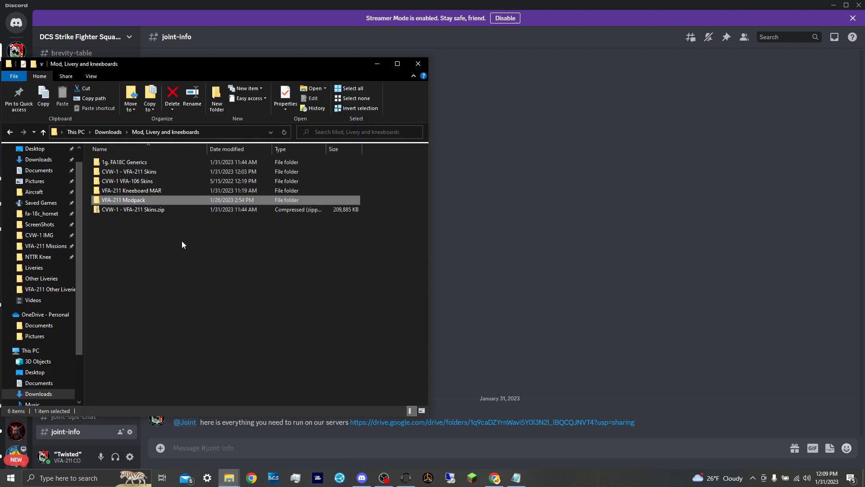
double_click(115, 202)
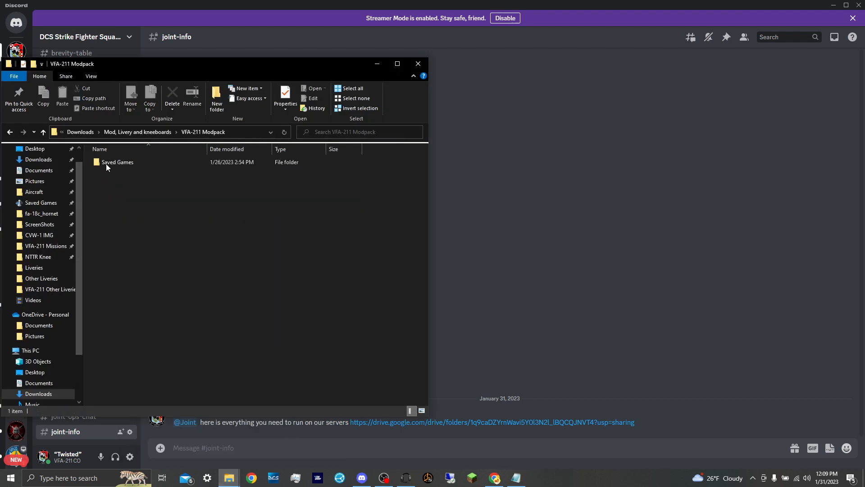
- Open Saved Games, DCS.openbeta and Mods inside the VFA-211 Modpack folder, minimizing Discord along the way
double_click(104, 163)
double_click(105, 163)
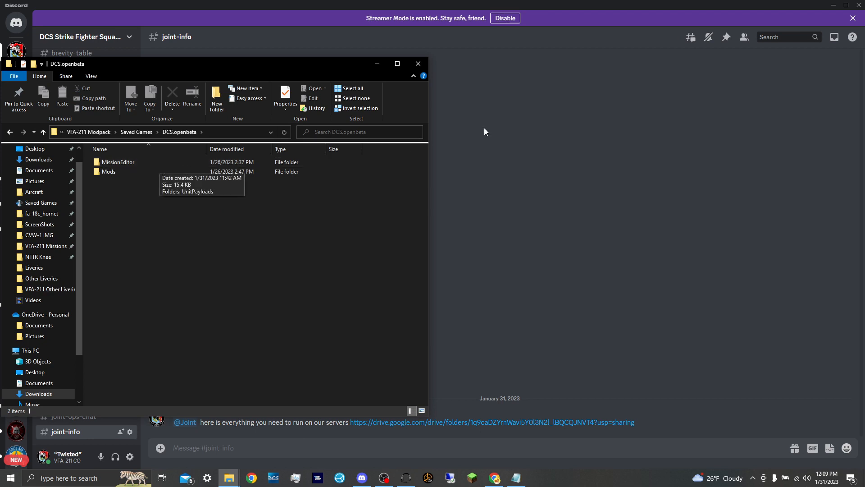
left_click(833, 5)
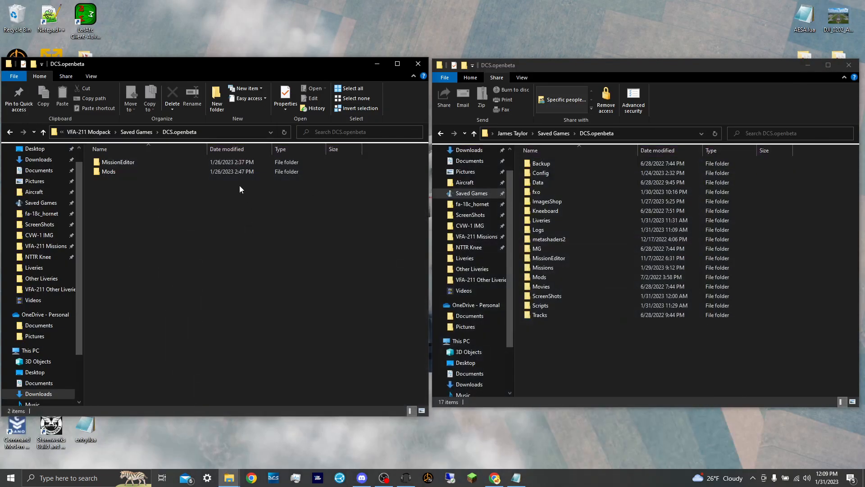
left_click(141, 170)
double_click(141, 170)
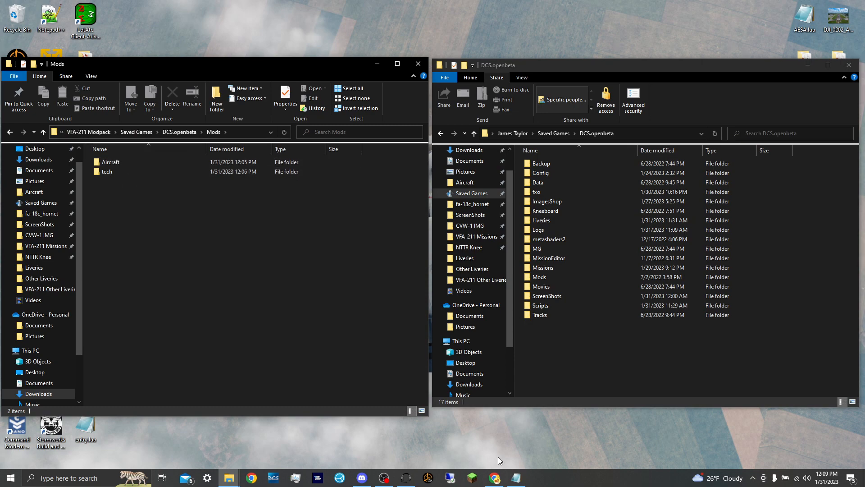
- Switch to Discord's info channel, open the CVW-1 mods Drive link and close the resulting browser tab
left_click(498, 480)
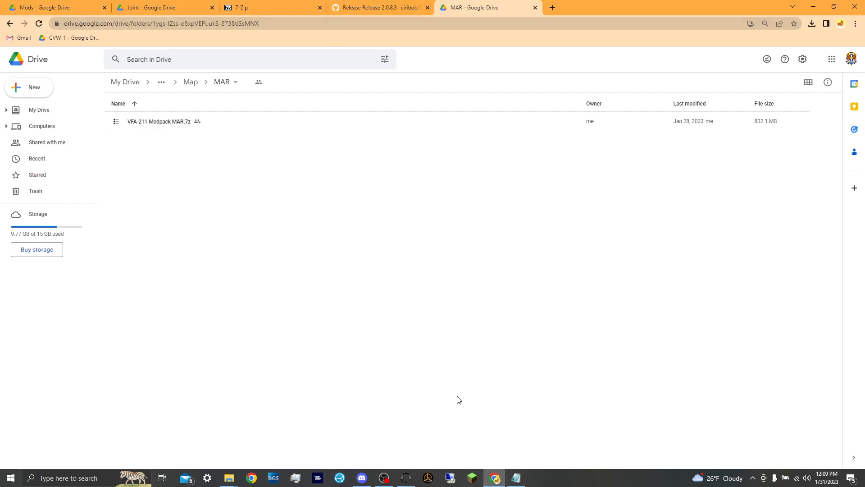
left_click(361, 478)
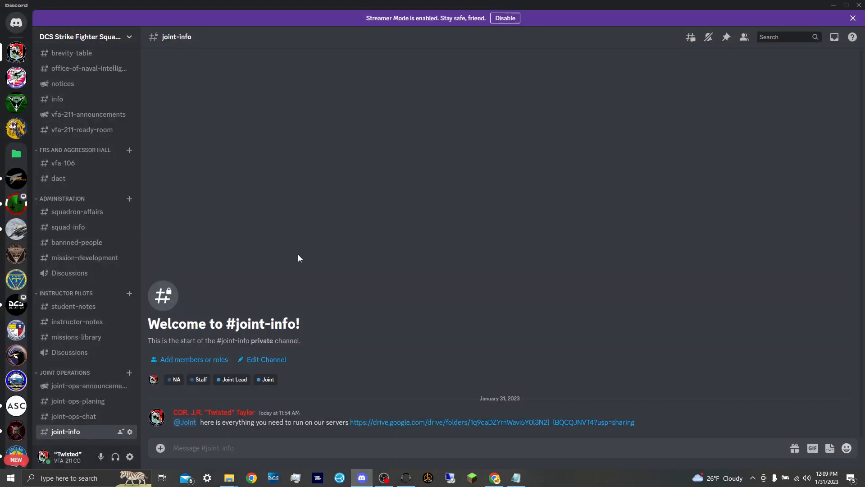
left_click(59, 227)
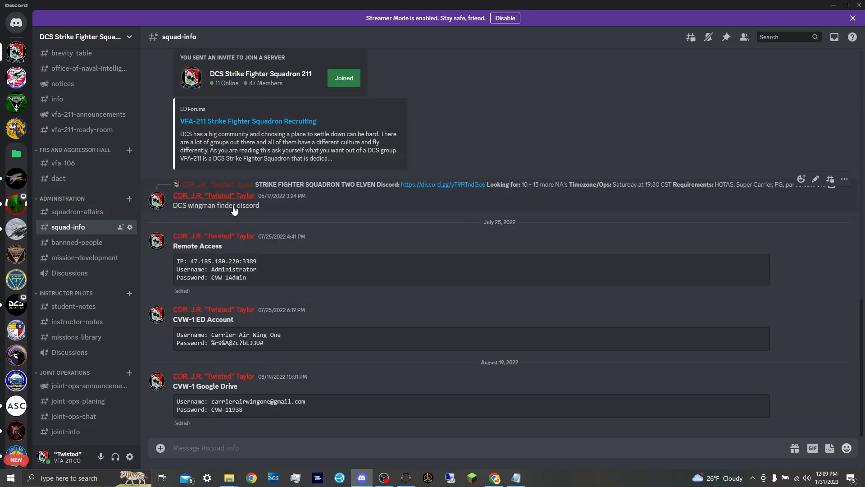
left_click(65, 431)
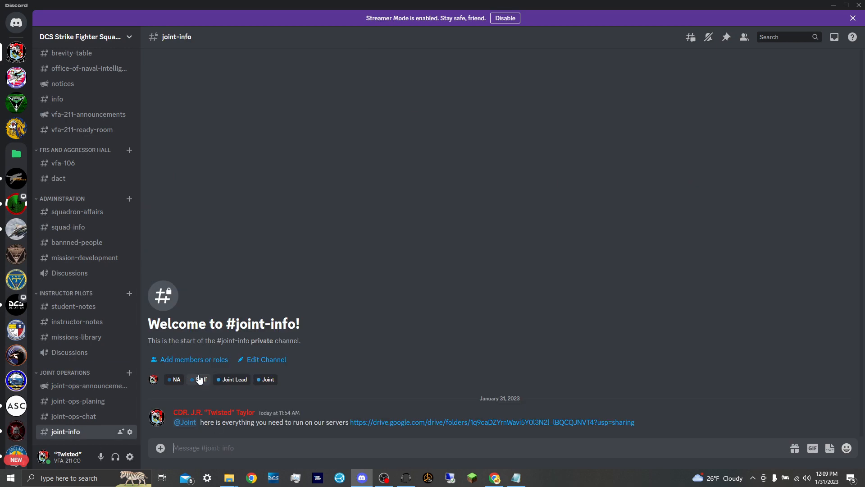
left_click(62, 99)
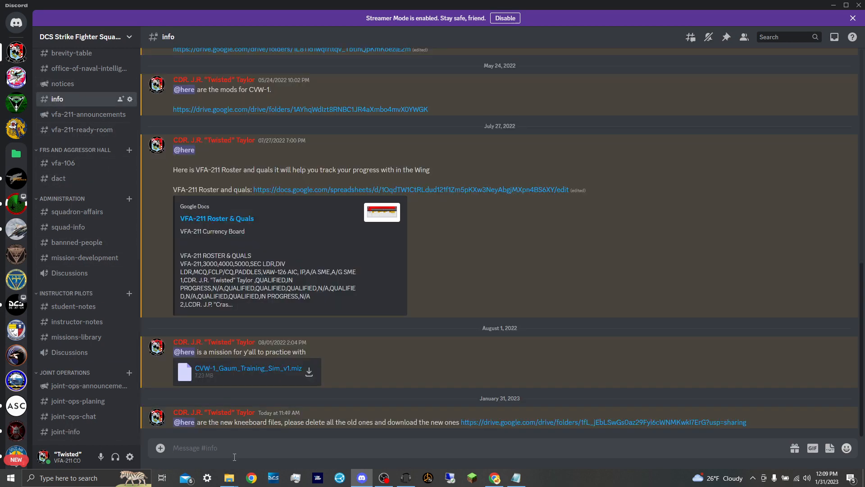
left_click(251, 109)
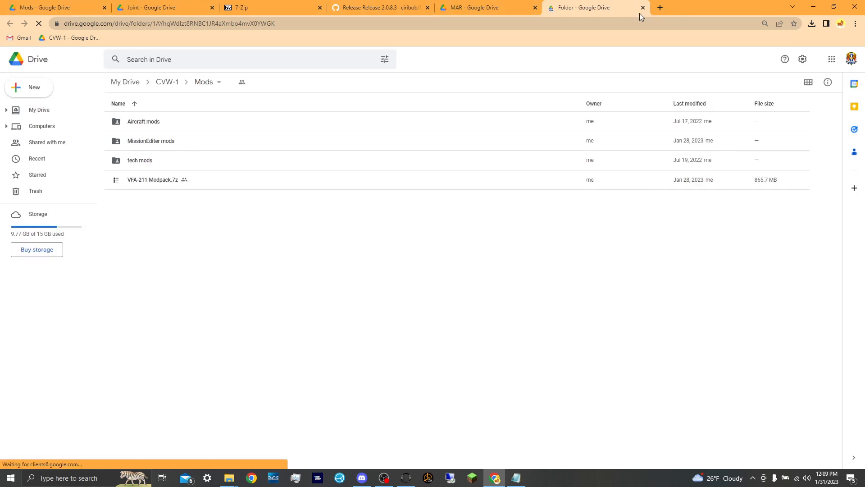
left_click(643, 7)
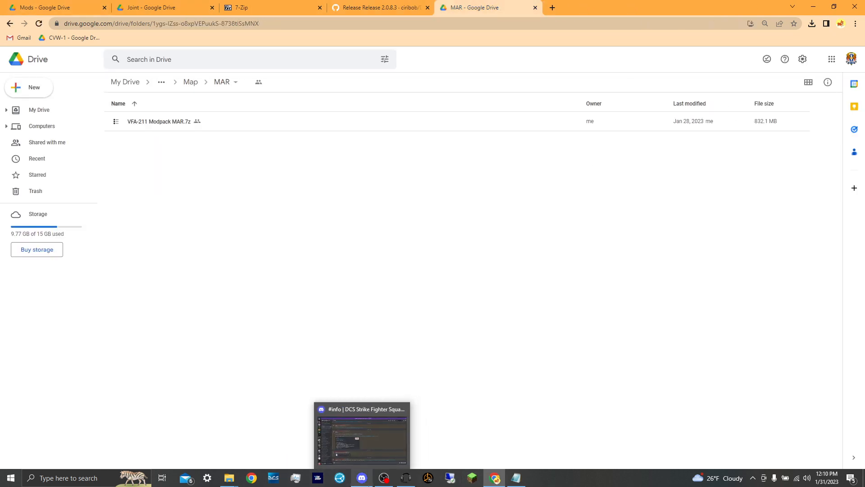
- Return to Discord's info channel and open the CVW-1 skins Drive link to view the Skins folder
left_click(356, 484)
scroll(202, 85, "up", 1)
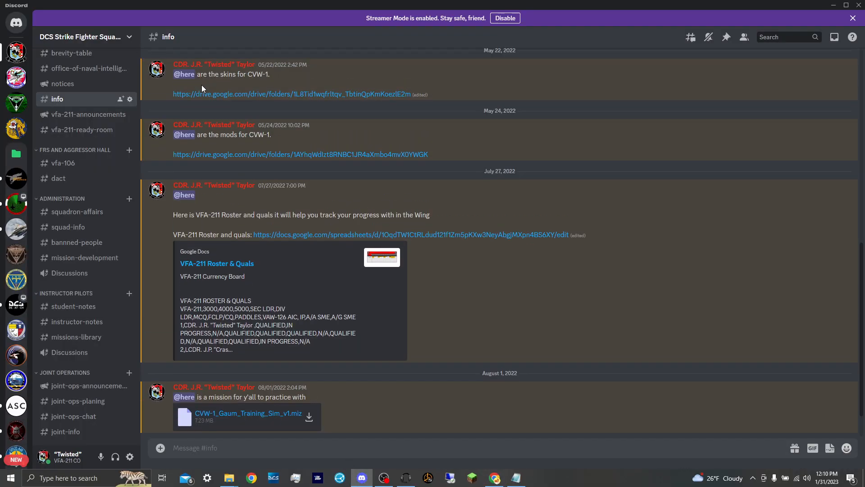
left_click(201, 95)
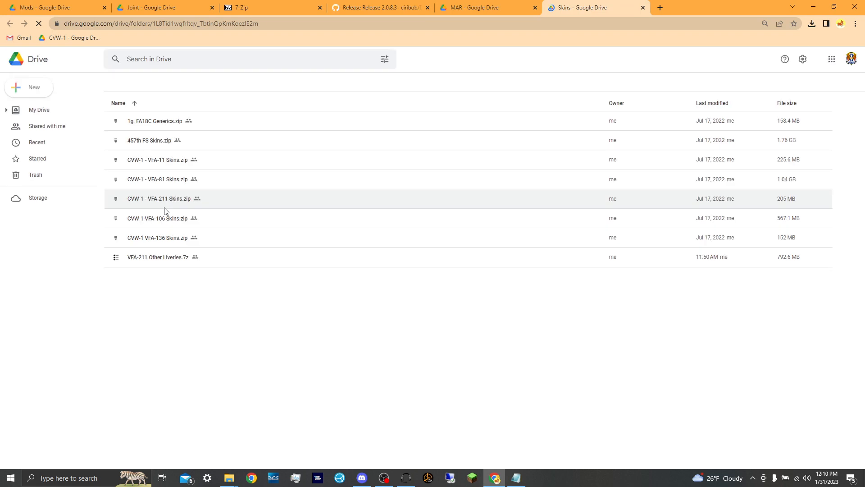
left_click_drag(135, 284, 203, 315)
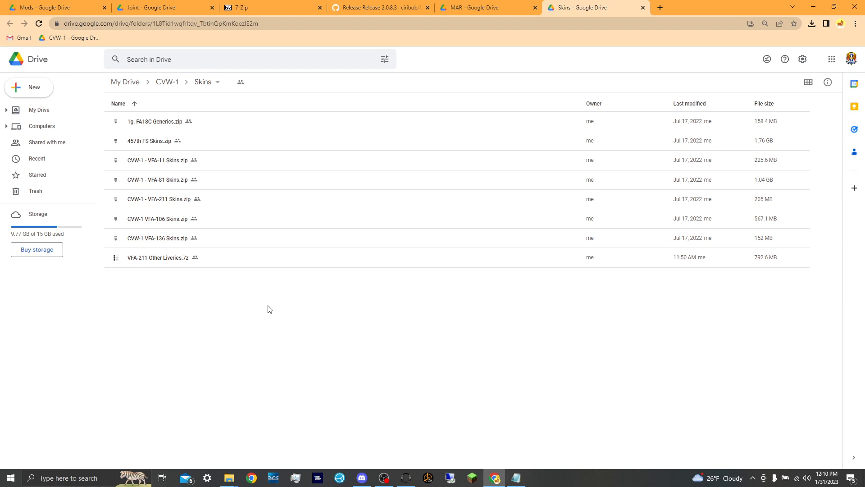
left_click(809, 11)
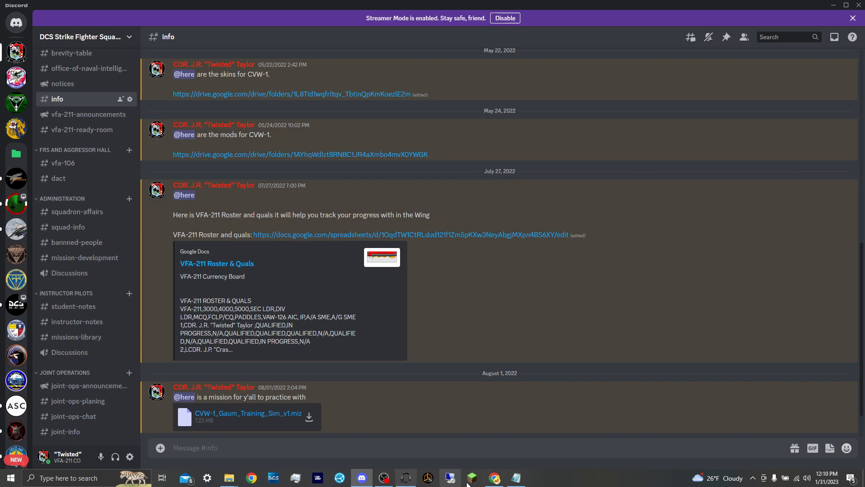
left_click(495, 478)
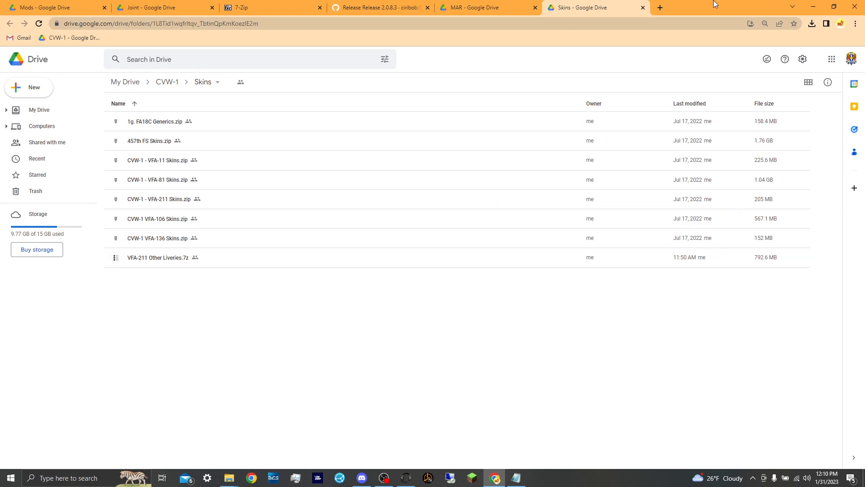
left_click(816, 9)
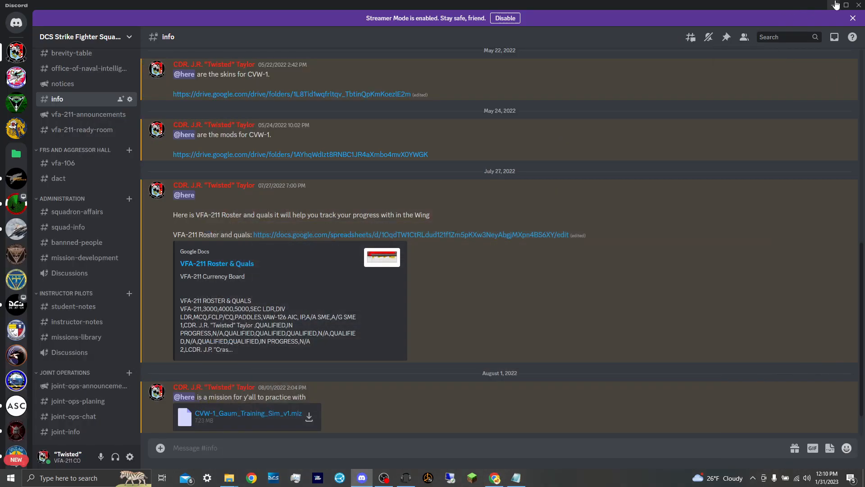
- Minimize Discord and go to the Downloads folder in the File Explorer window showing the modpack's Mods folder
left_click(815, 5)
left_click(88, 132)
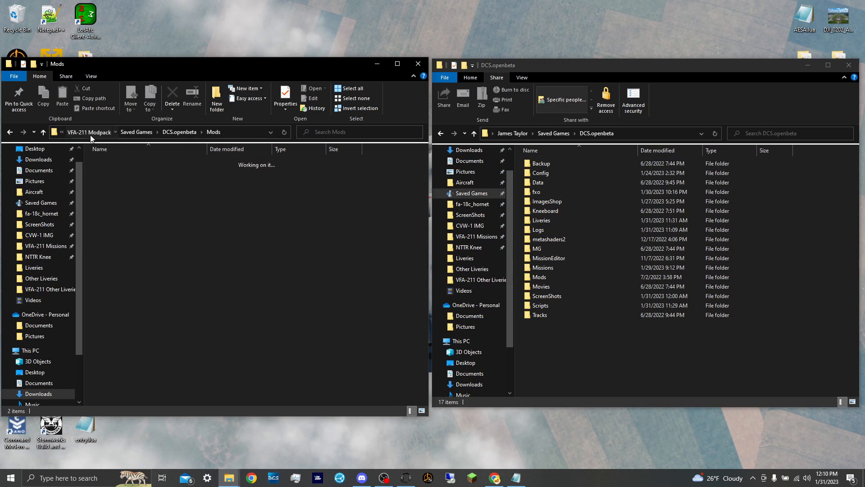
scroll(21, 156, "up", 1)
left_click(21, 177)
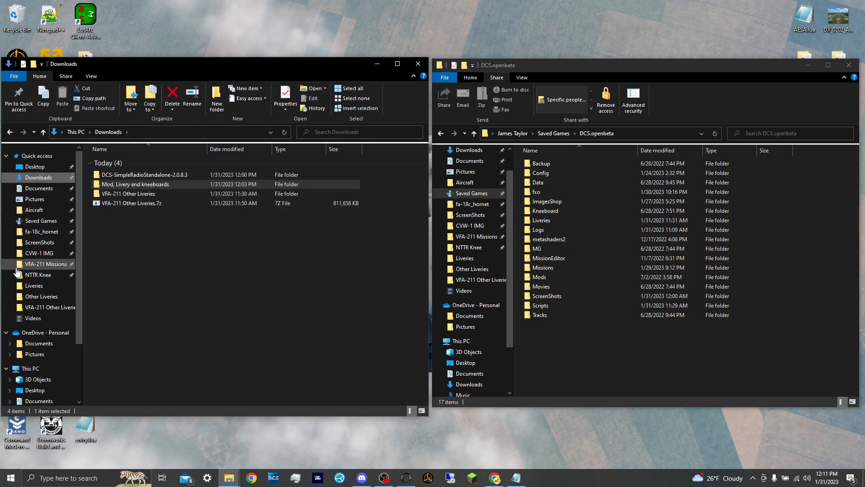
- Start a 7-Zip extraction of VFA-211 Other Liveries.7z directly into the Downloads folder and cancel it
right_click(141, 202)
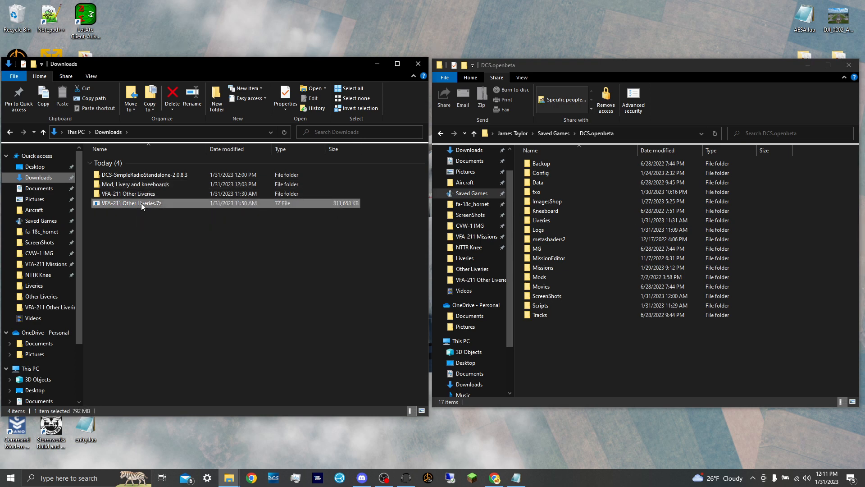
mouse_move(150, 230)
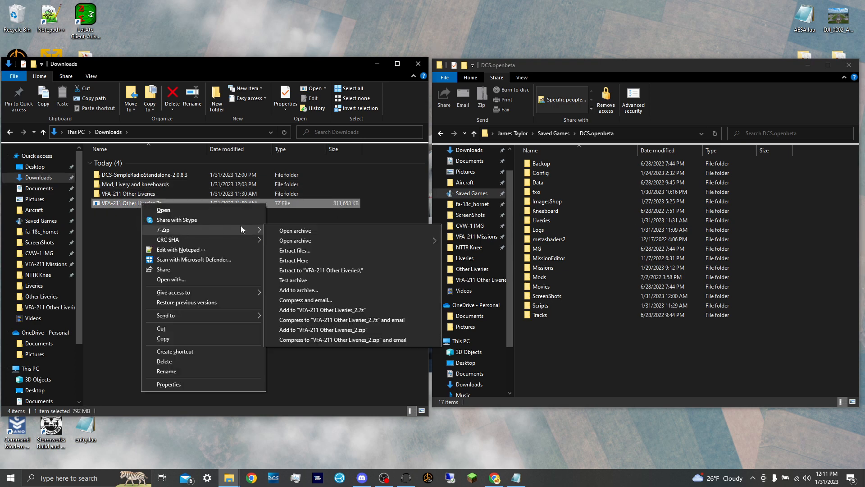
left_click(289, 261)
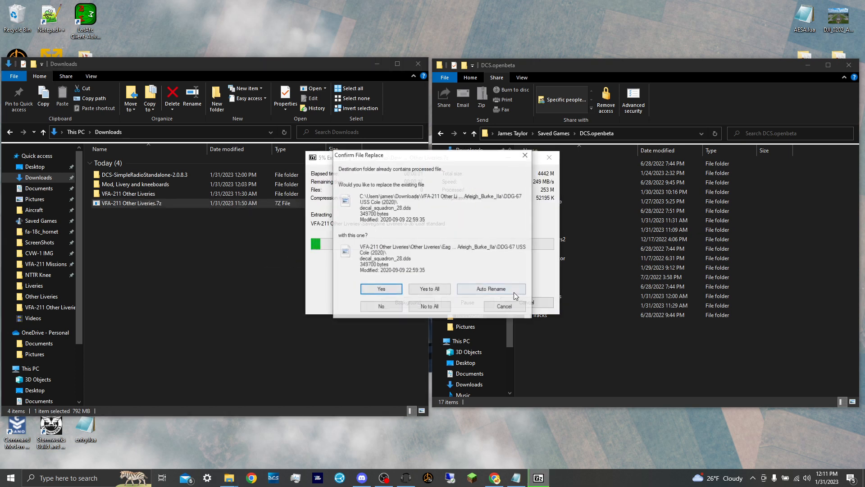
left_click(504, 306)
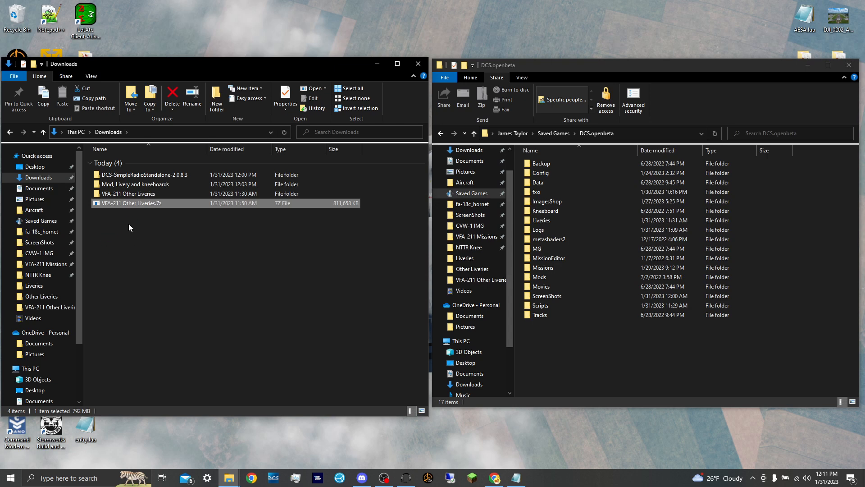
- Open the inner CVW-1 - VFA-211 Skins folder within Mod, Livery and kneeboards and select all its skin folders
left_click(164, 195)
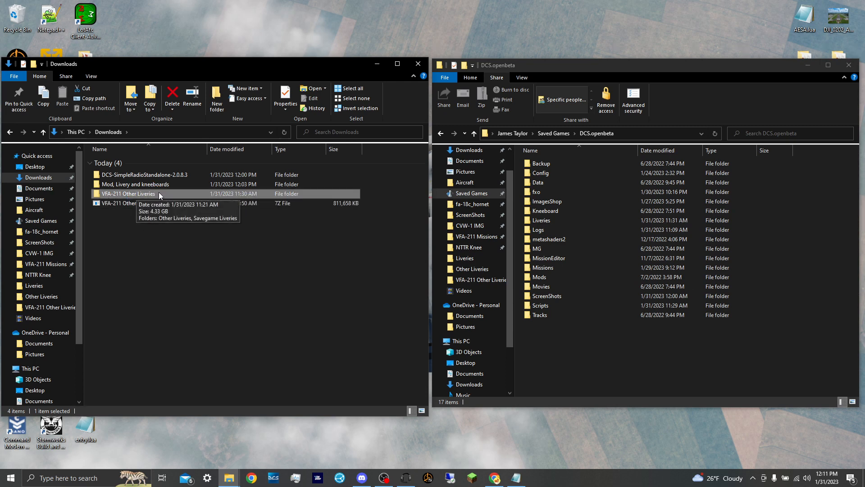
double_click(145, 184)
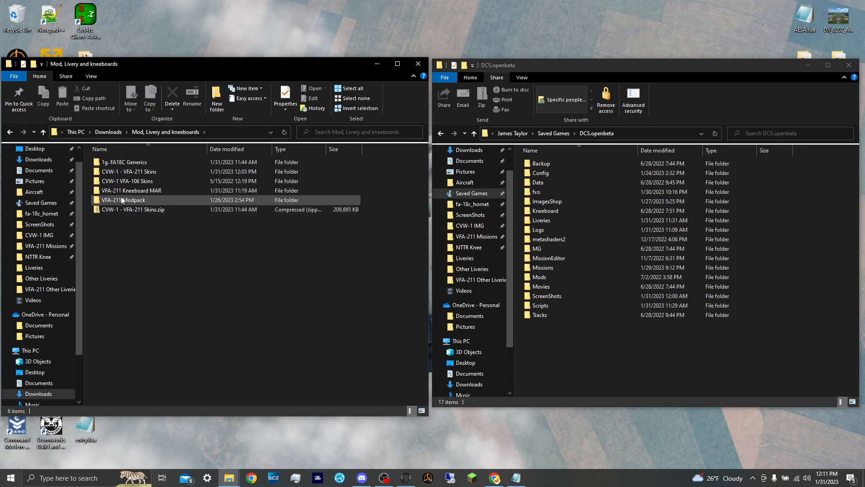
double_click(121, 171)
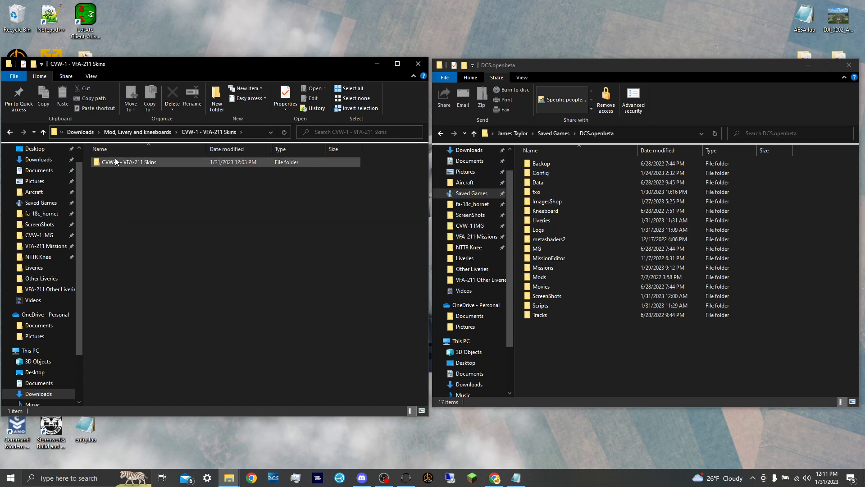
double_click(115, 162)
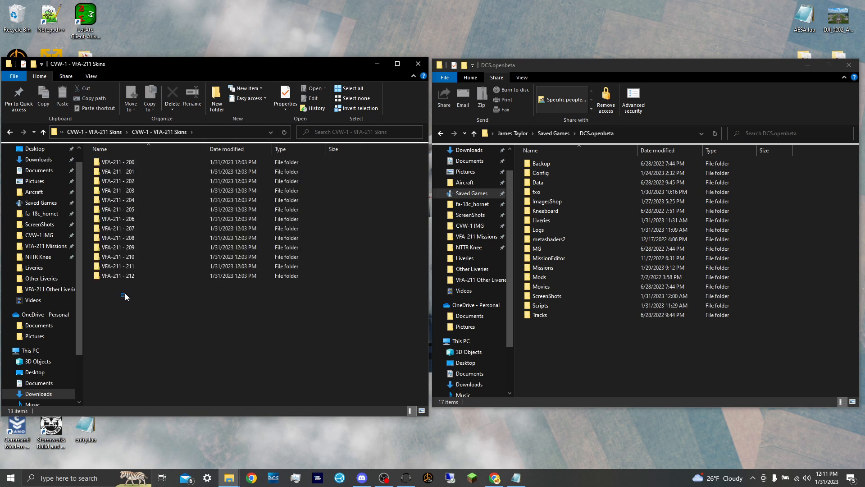
left_click_drag(123, 295, 132, 160)
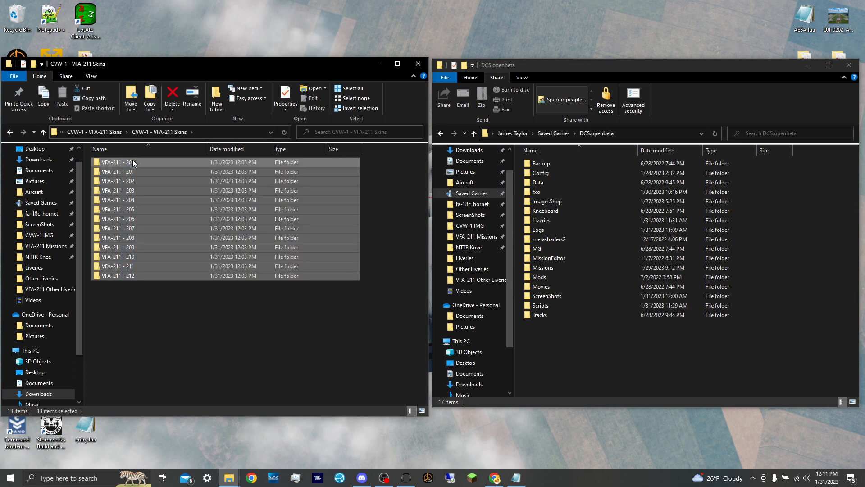
- In the other File Explorer window, open Saved Games, DCS.openbeta, Liveries and the fa-18c_hornet folder
left_click(481, 191)
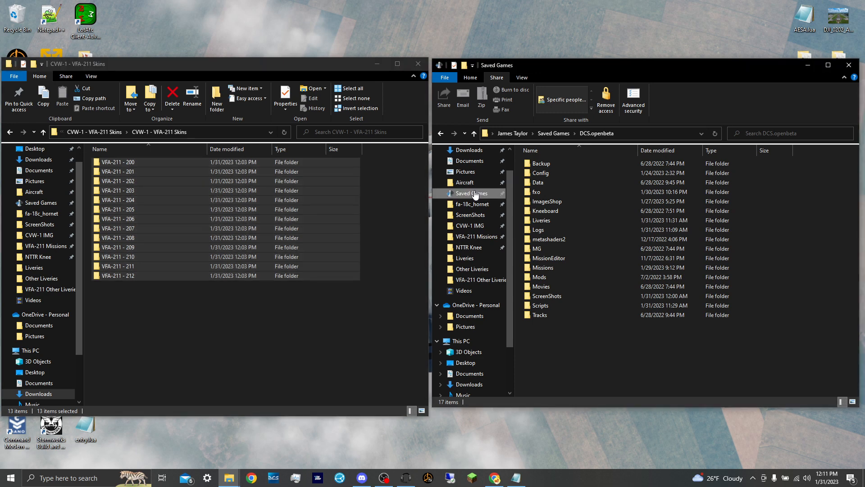
double_click(554, 172)
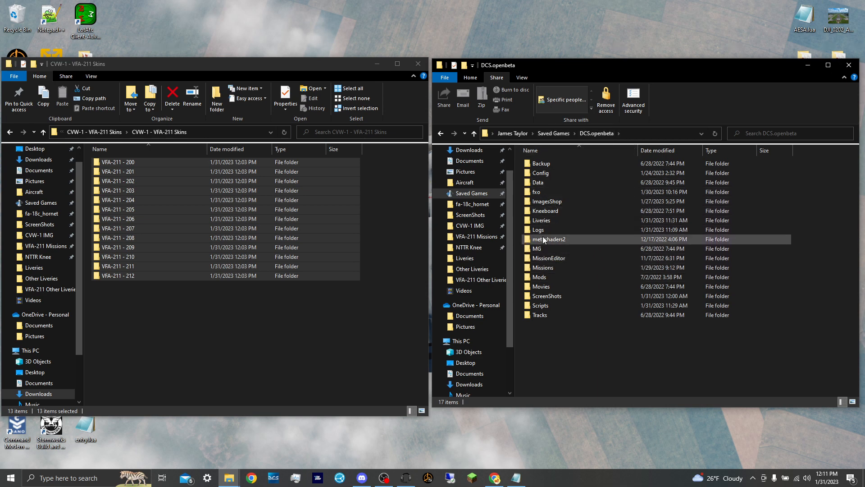
double_click(539, 221)
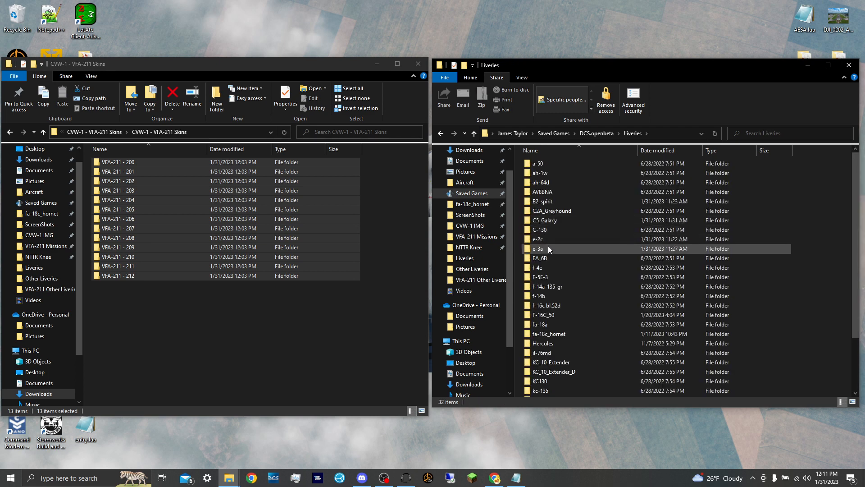
double_click(547, 334)
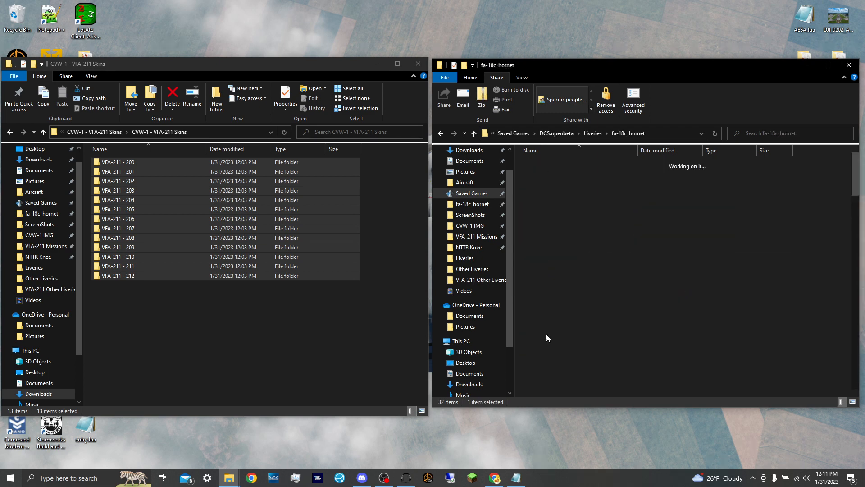
- Try to move the selected VFA-211 - 200 to VFA-211 - 212 skin folders into the fa-18c_hornet liveries folder
scroll(547, 337, "down", 15)
scroll(547, 337, "down", 14)
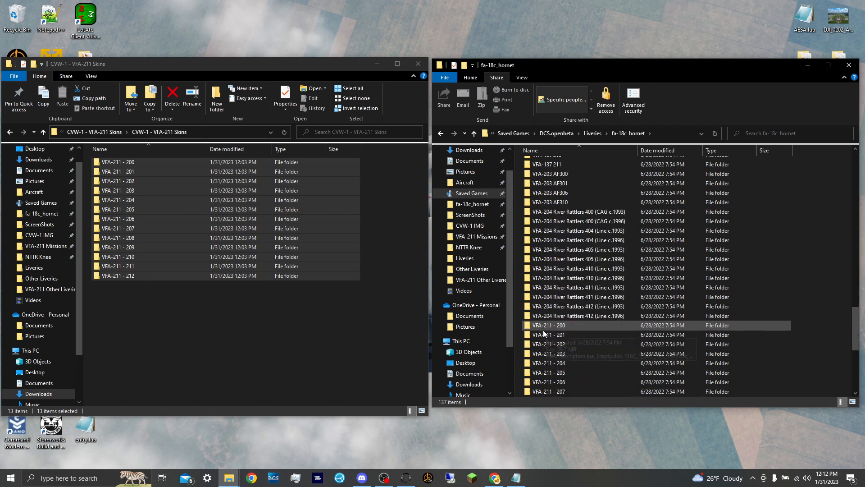
left_click_drag(315, 214, 526, 267)
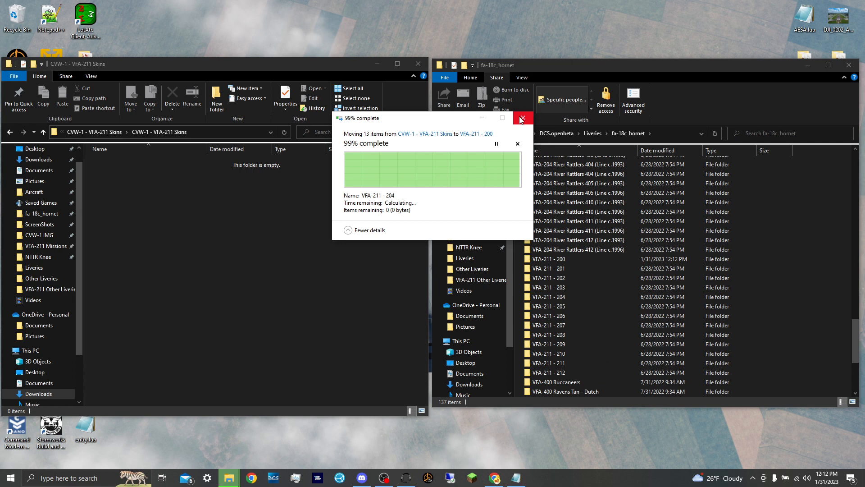
scroll(544, 266, "down", 1)
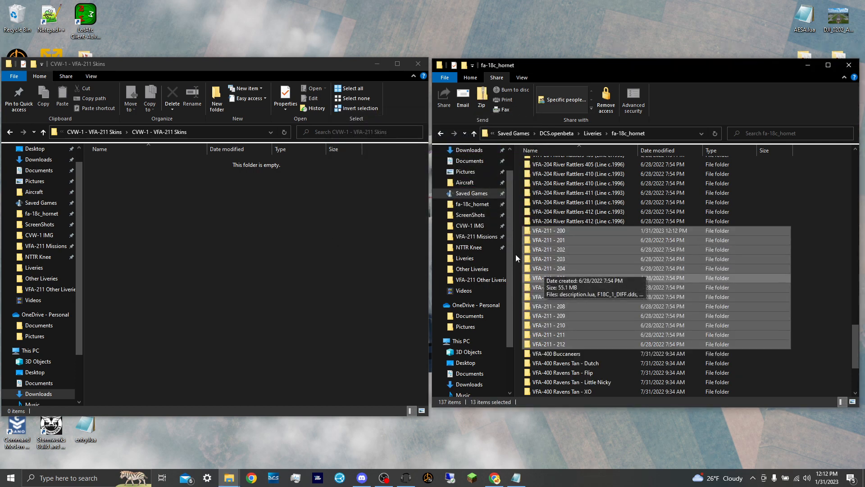
left_click(517, 225)
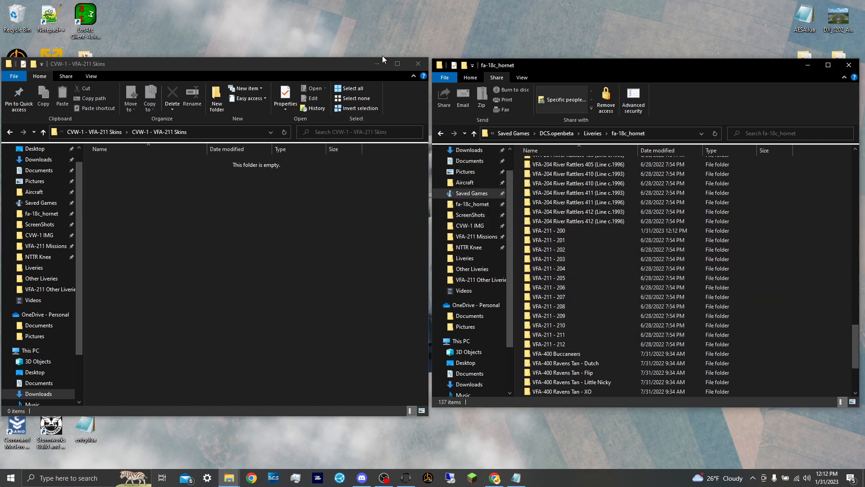
- Browse the VFA-211 and VFA-106 liveries in fa-18c_hornet, and select all skin folders inside CVW-1 VFA-106 Skins for comparison
scroll(575, 272, "down", 2)
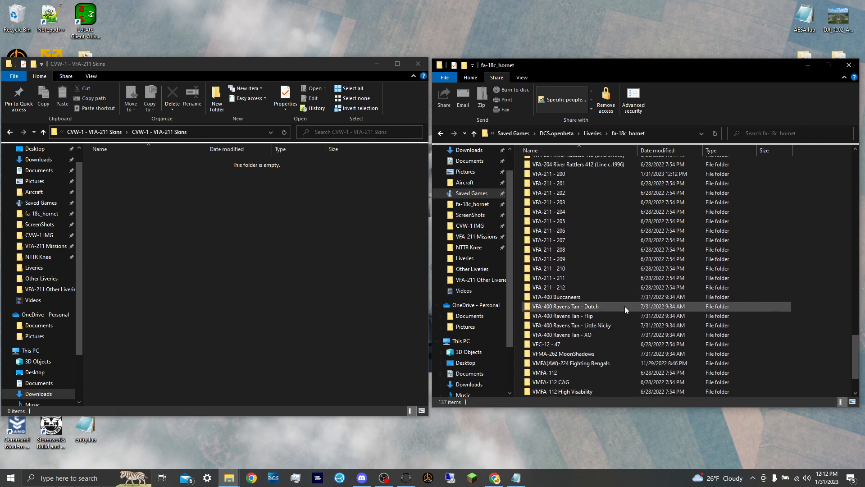
scroll(631, 276, "up", 15)
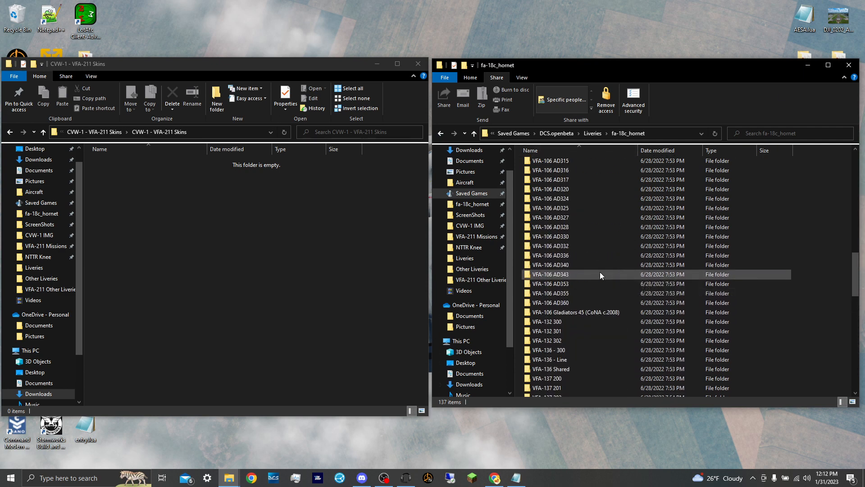
scroll(599, 272, "up", 1)
left_click(9, 132)
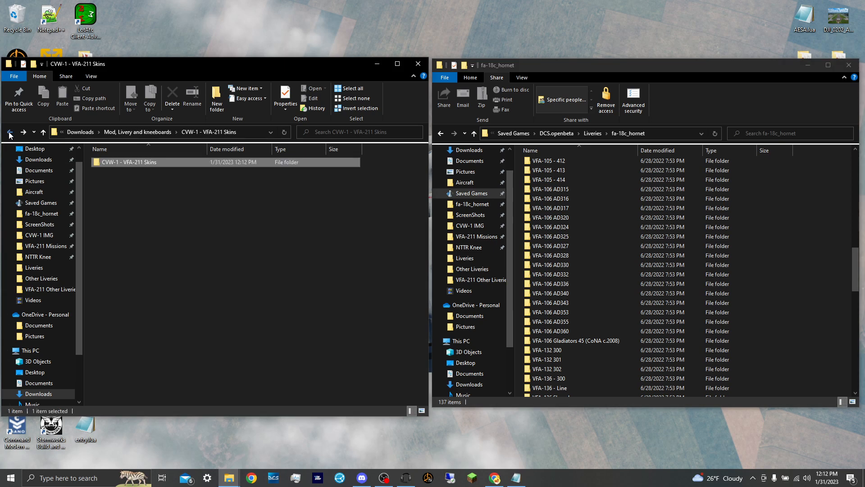
left_click(9, 132)
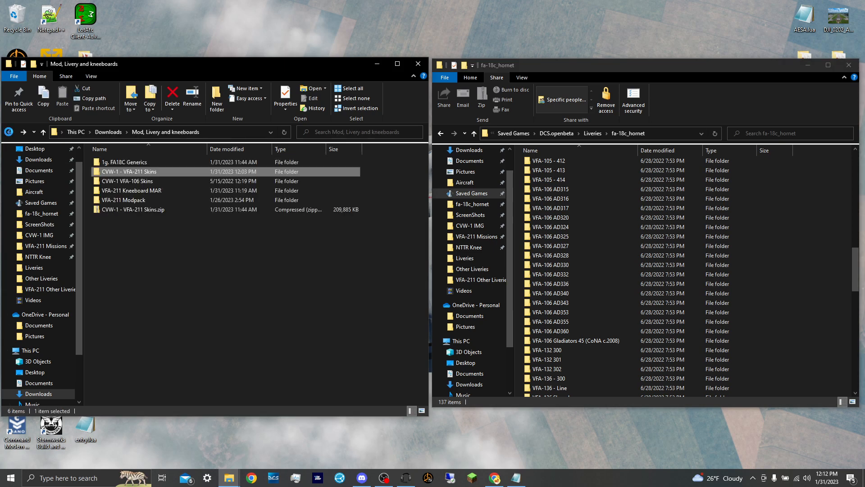
double_click(99, 180)
left_click_drag(120, 336, 119, 159)
left_click_drag(288, 161, 92, 257)
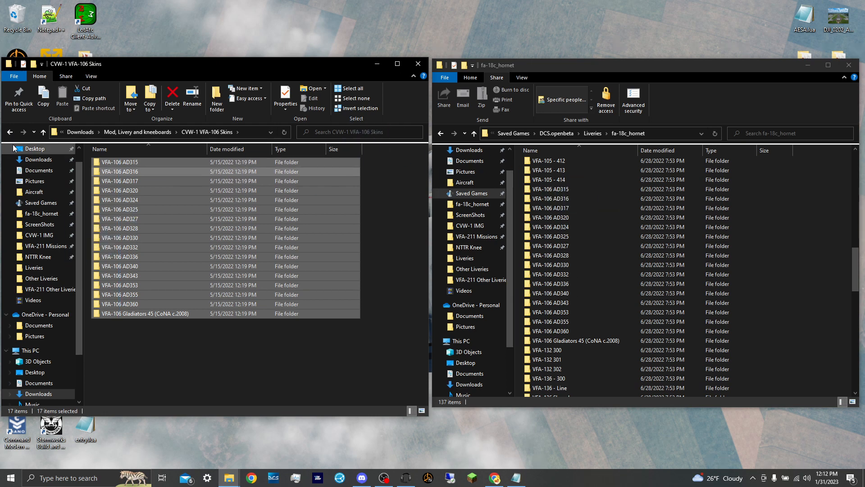
left_click(9, 132)
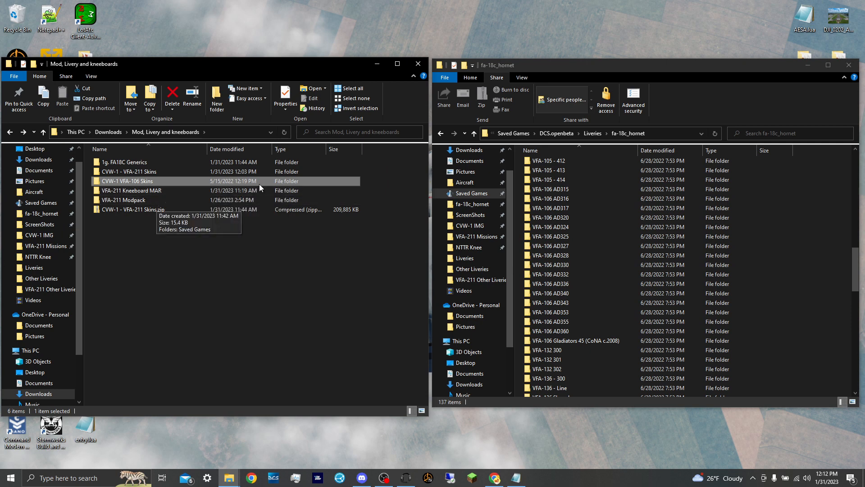
- View the Skins folder in Google Drive with the 457th FS Skins.zip archive, and return to the File Explorer windows
scroll(575, 247, "up", 13)
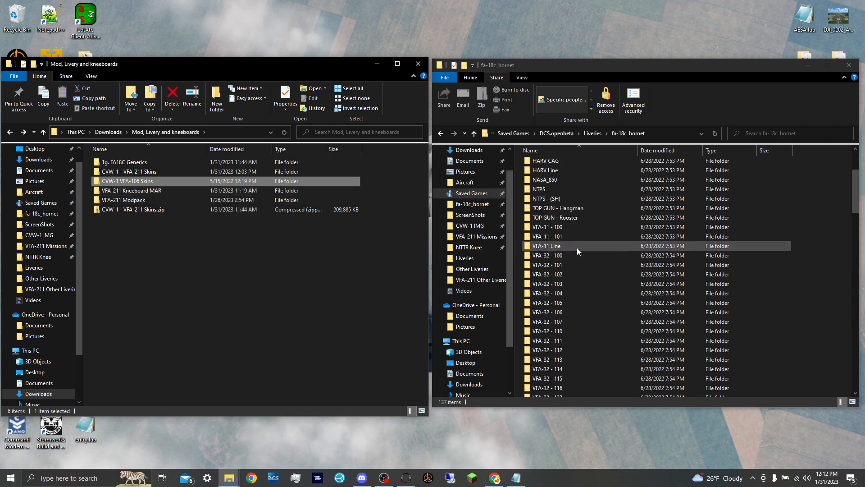
scroll(577, 247, "up", 5)
key("alt+Tab")
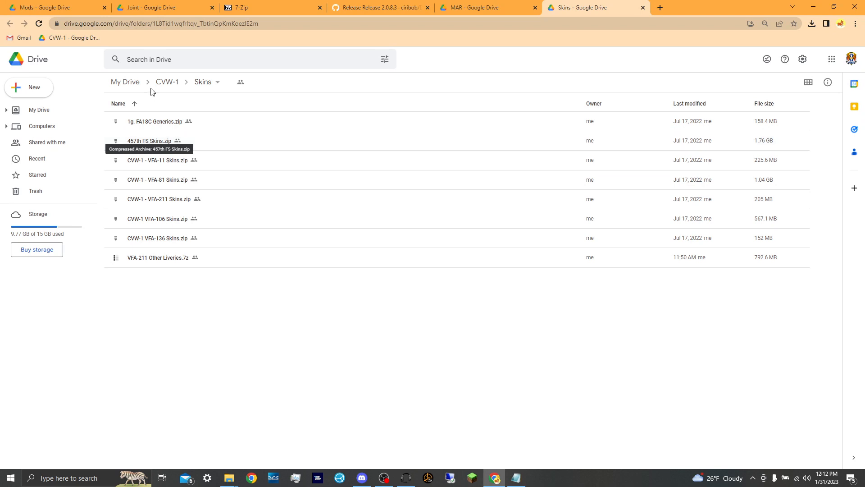
right_click(230, 479)
left_click(230, 480)
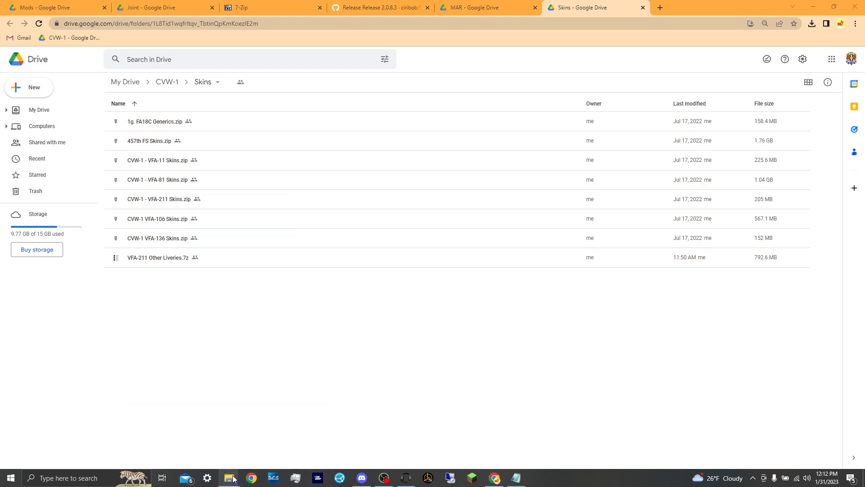
mouse_move(231, 479)
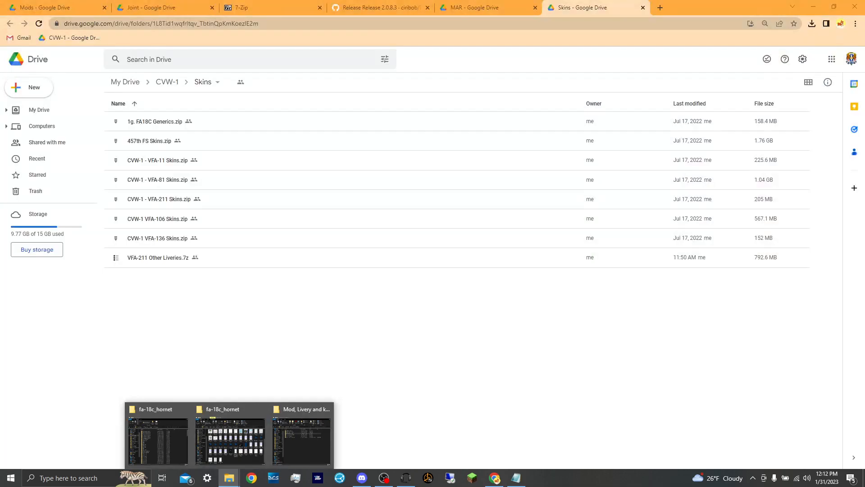
left_click(813, 7)
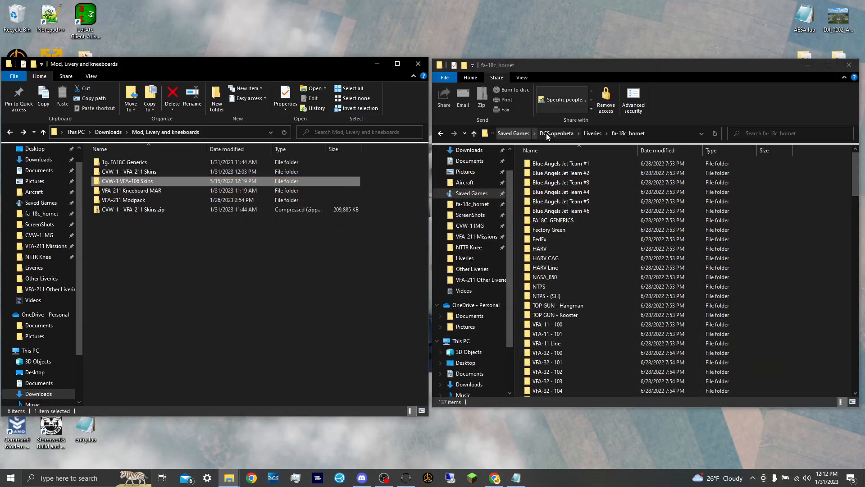
- Open the F-16C_50 folder within Liveries, highlight the 457 FS skin folders, and return to Liveries
left_click(591, 132)
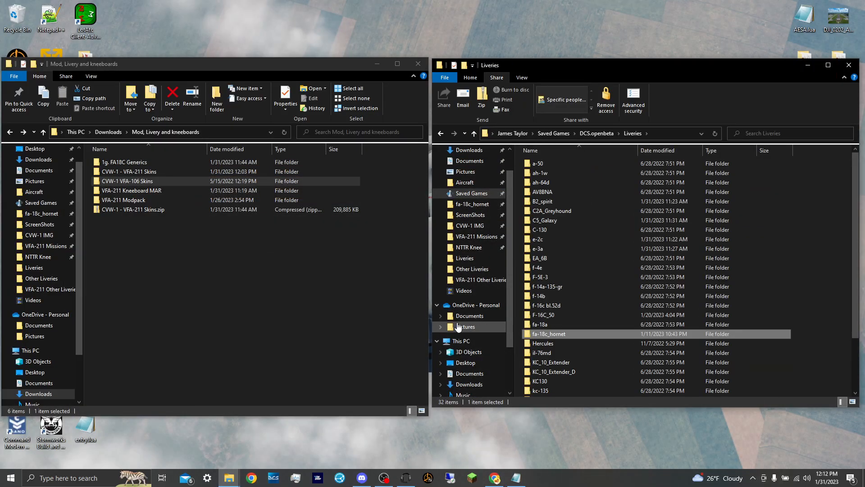
double_click(552, 316)
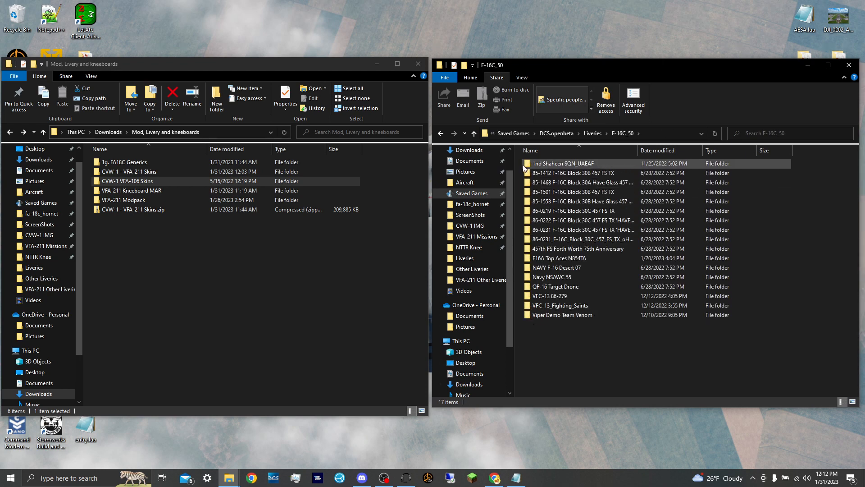
left_click_drag(520, 170, 562, 252)
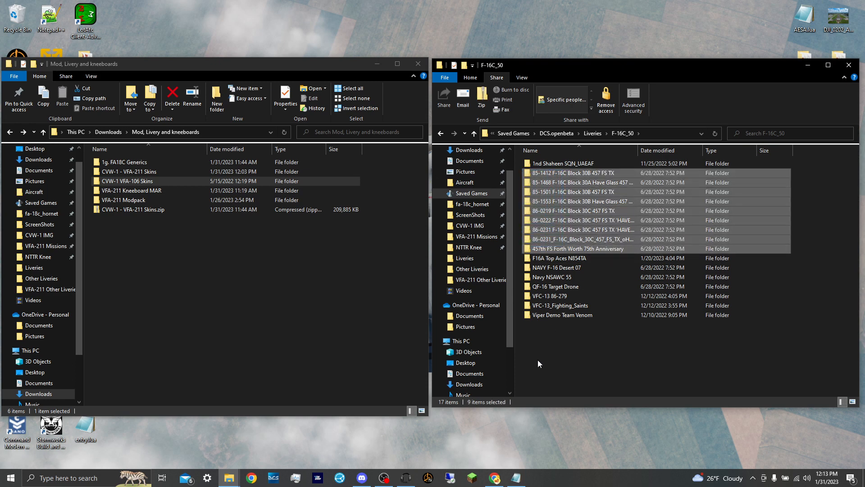
left_click(537, 360)
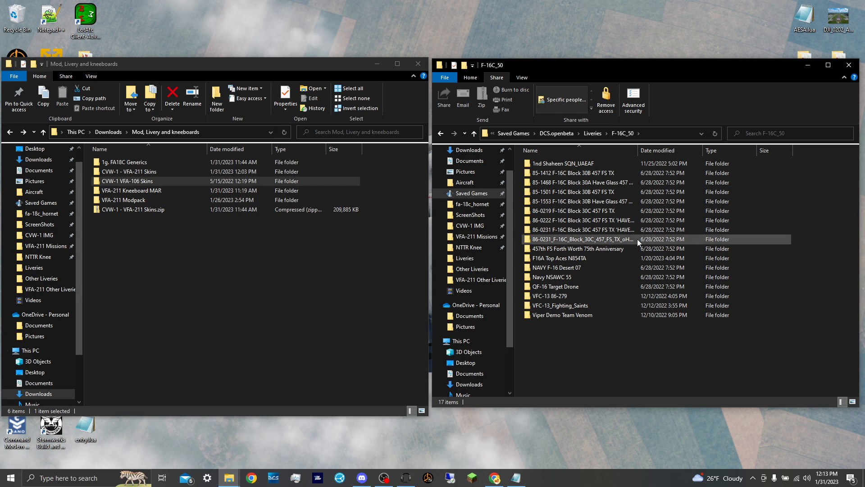
left_click(440, 130)
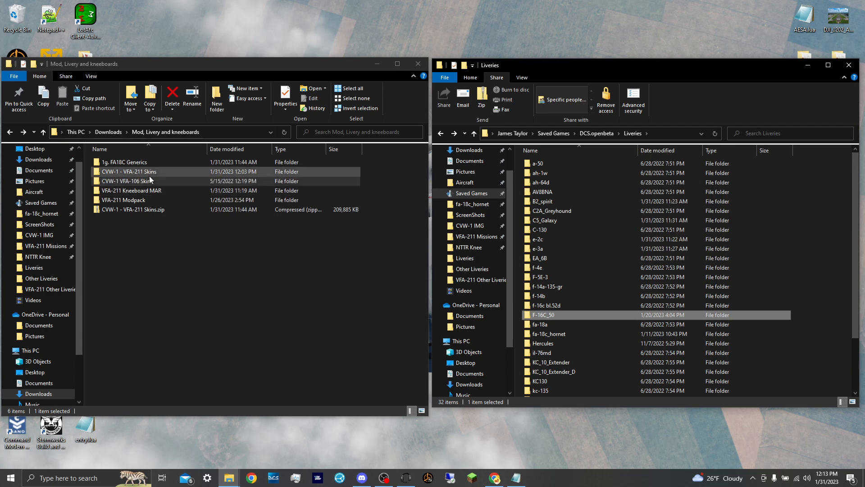
- Open the fa-18c_hornet liveries folder, and in the other window open 1g. FA18C Generics through to its inner FA-18c_hornet folder
double_click(544, 334)
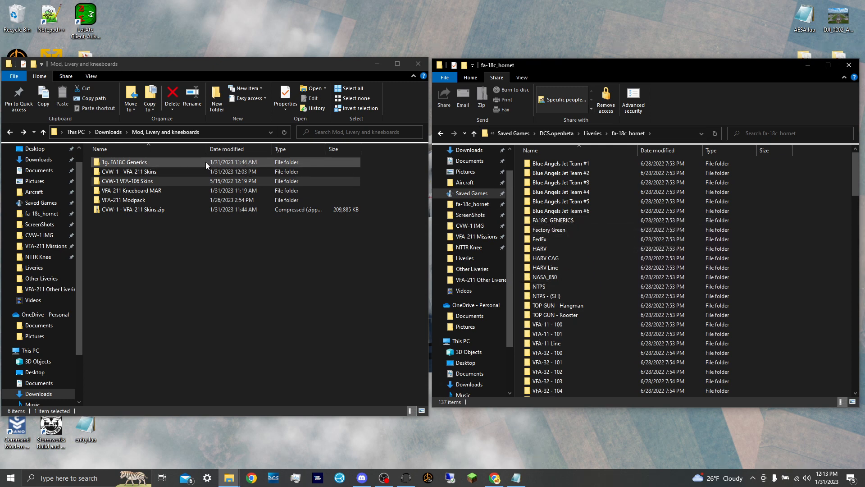
left_click(139, 161)
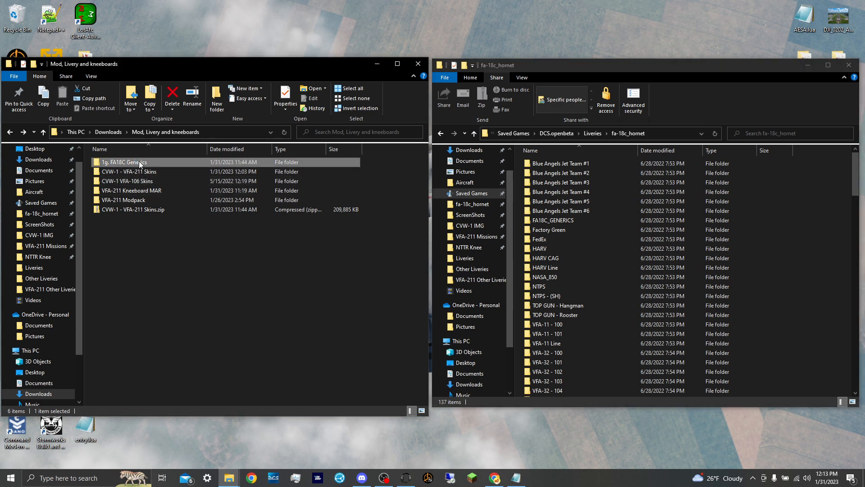
double_click(139, 163)
left_click(114, 162)
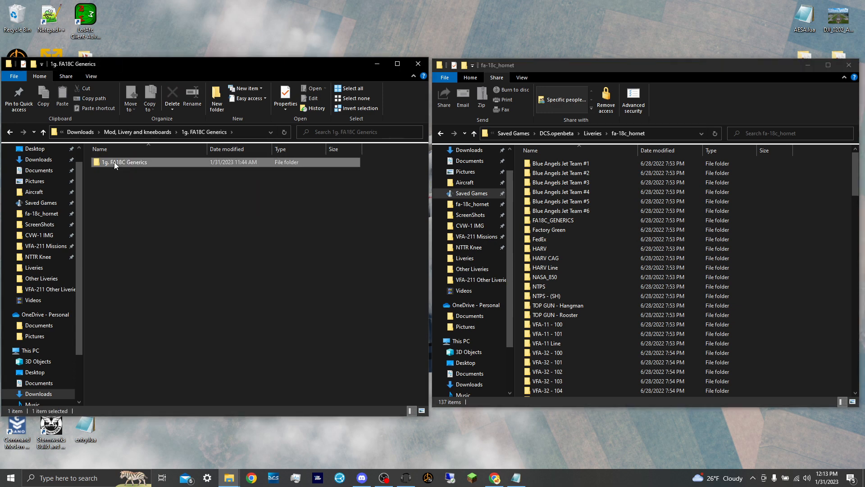
double_click(115, 162)
double_click(115, 162)
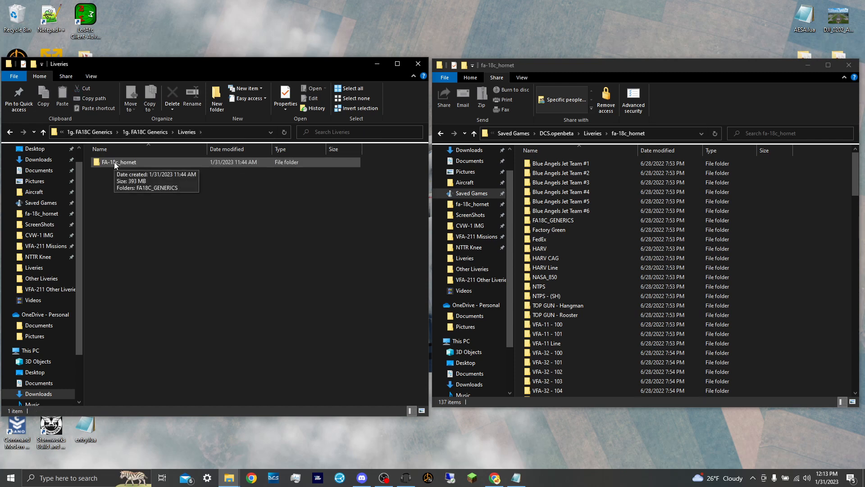
left_click(114, 161)
double_click(114, 161)
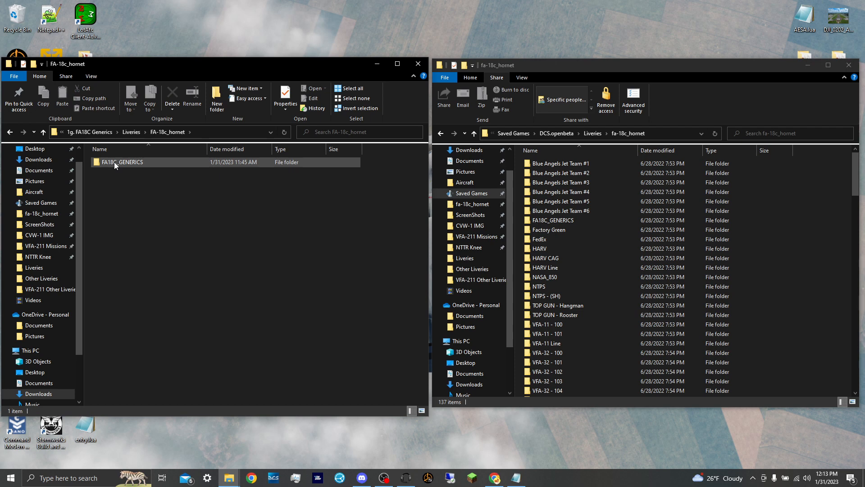
- Check the contents of FA18C_GENERICS and move that folder into the Saved Games fa-18c_hornet liveries folder
double_click(115, 161)
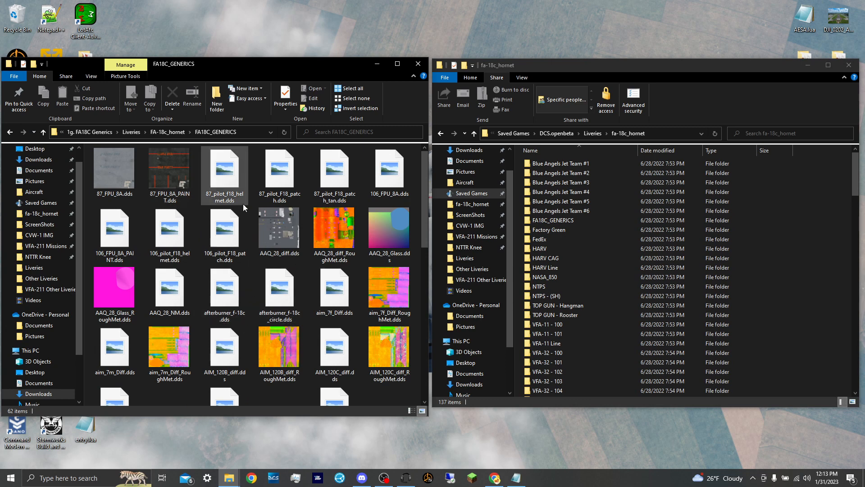
left_click(10, 131)
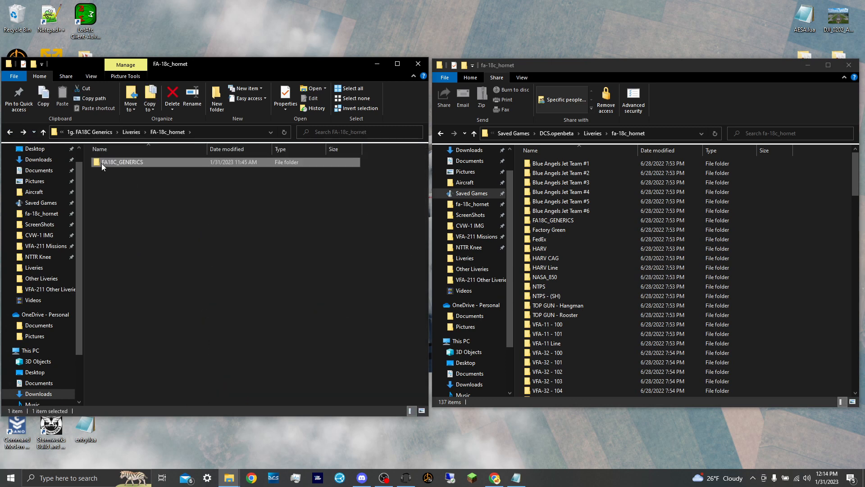
left_click_drag(102, 163, 536, 227)
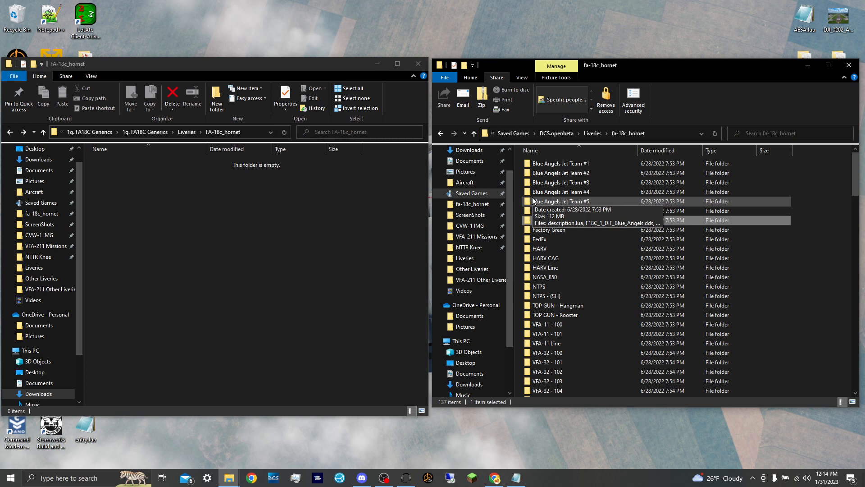
- Return from the 1g. FA18C Generics folders to Downloads and open the VFA-211 Other Liveries folder
left_click(101, 131)
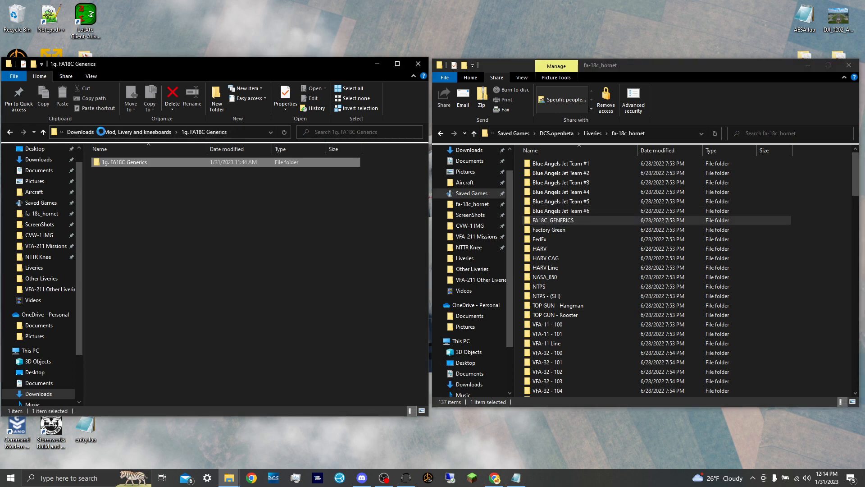
left_click(150, 130)
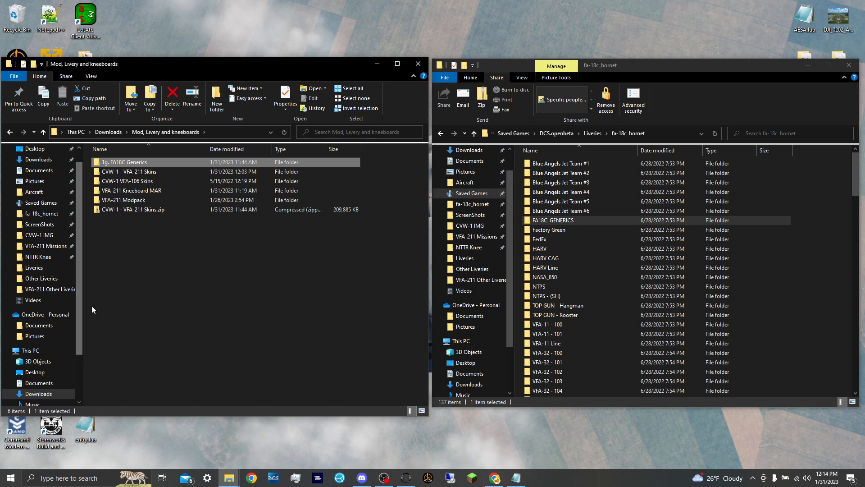
left_click(109, 131)
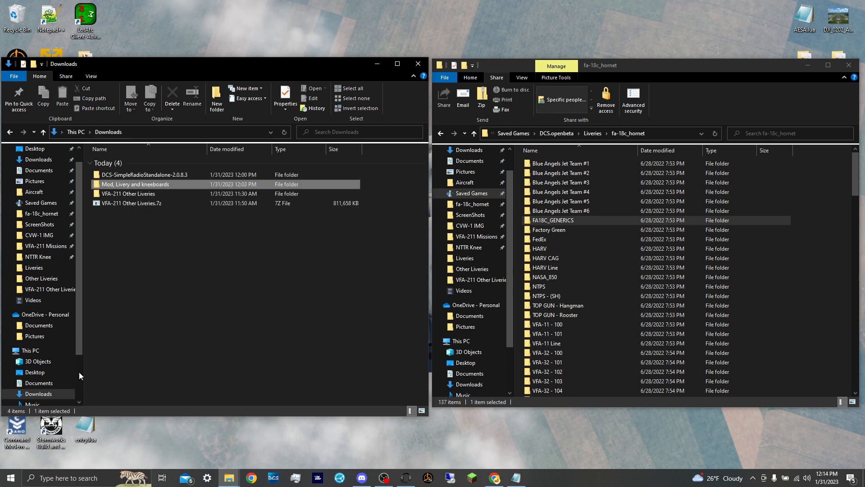
double_click(114, 198)
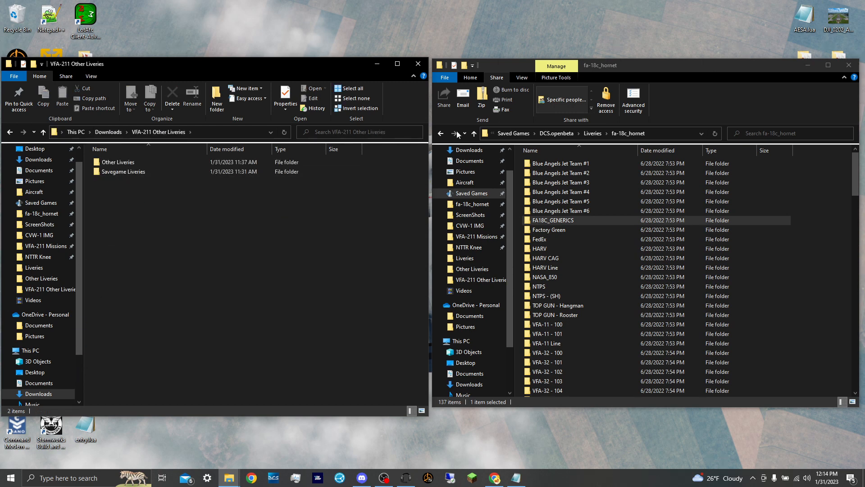
- In the Saved Games window, return to DCS.openbeta, look into the Mods folder, and open the Liveries folder
left_click(517, 134)
double_click(543, 172)
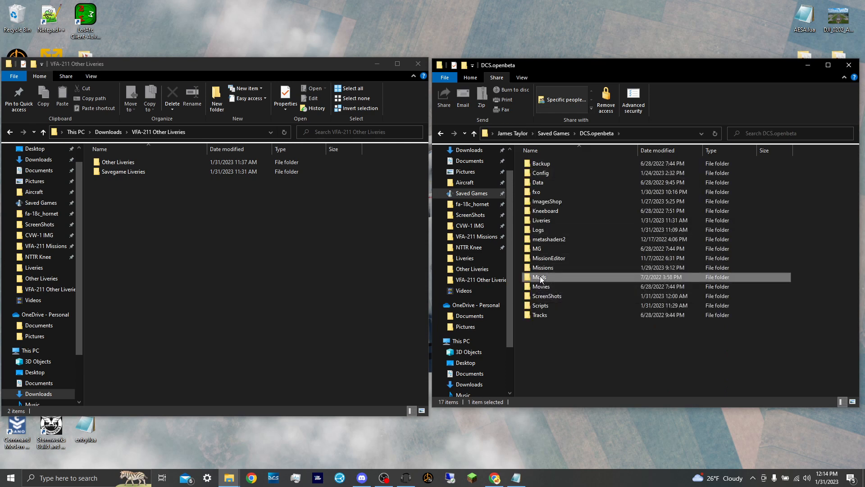
double_click(540, 277)
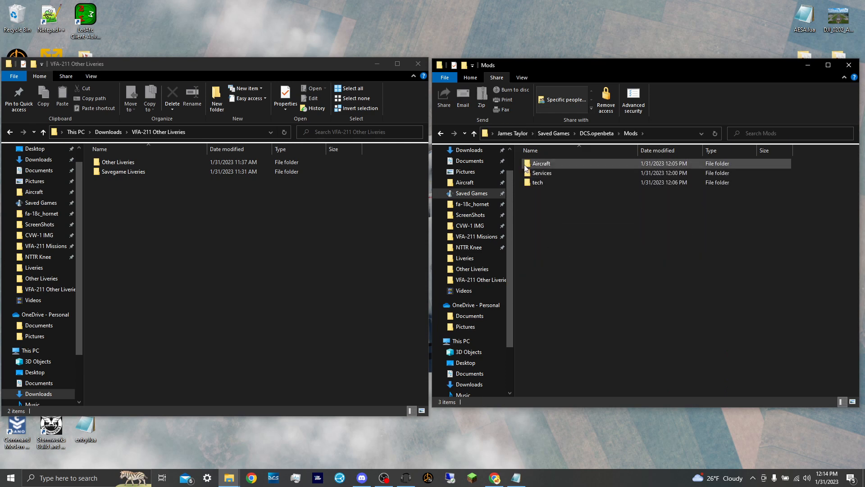
left_click(586, 134)
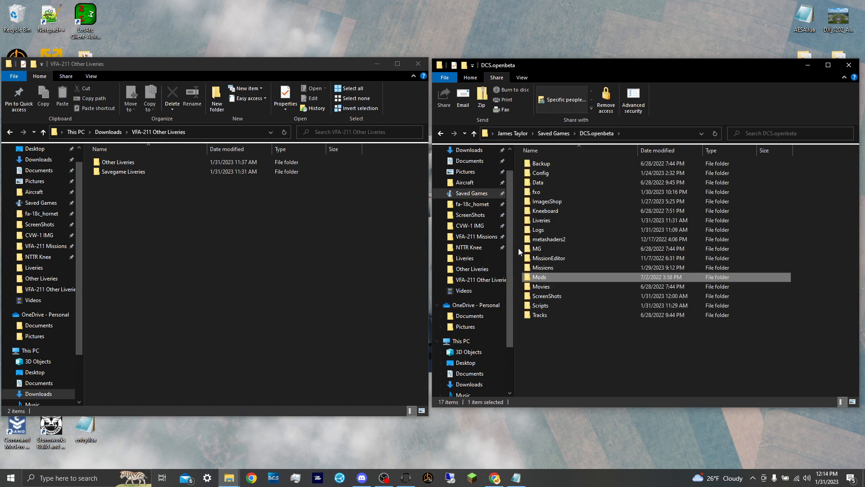
double_click(540, 222)
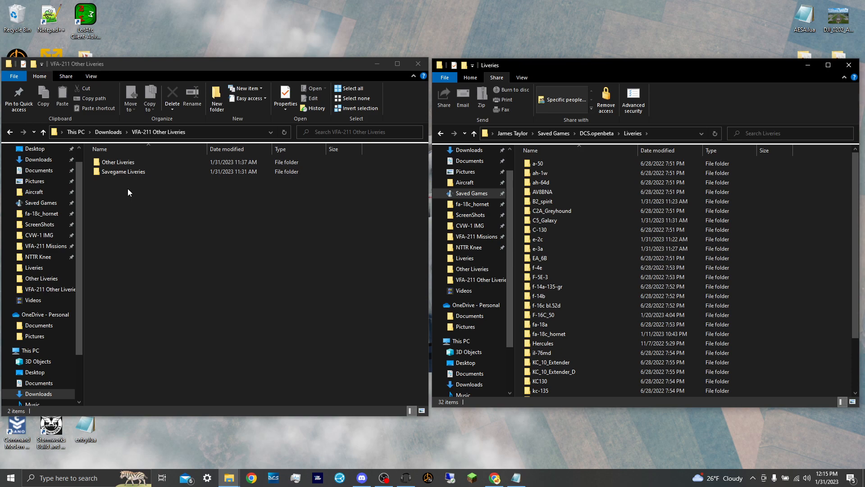
- Switch to Chrome and display the CVW-1 Joint folder in Google Drive
right_click(126, 164)
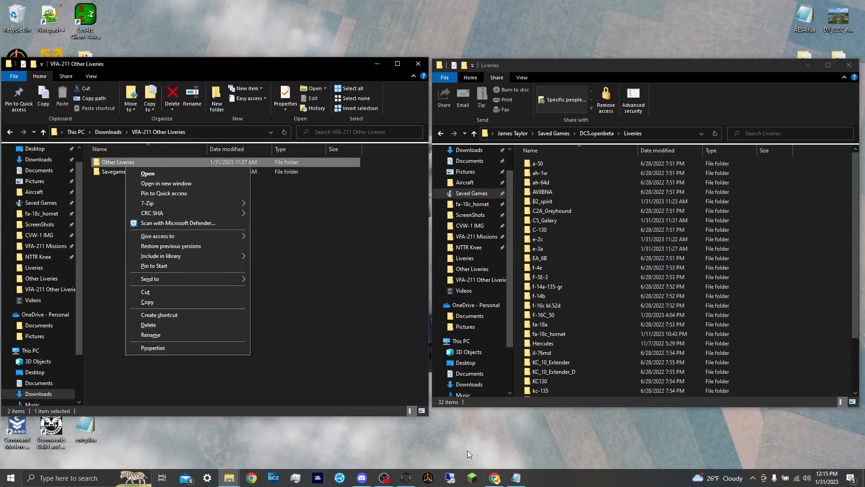
left_click(494, 477)
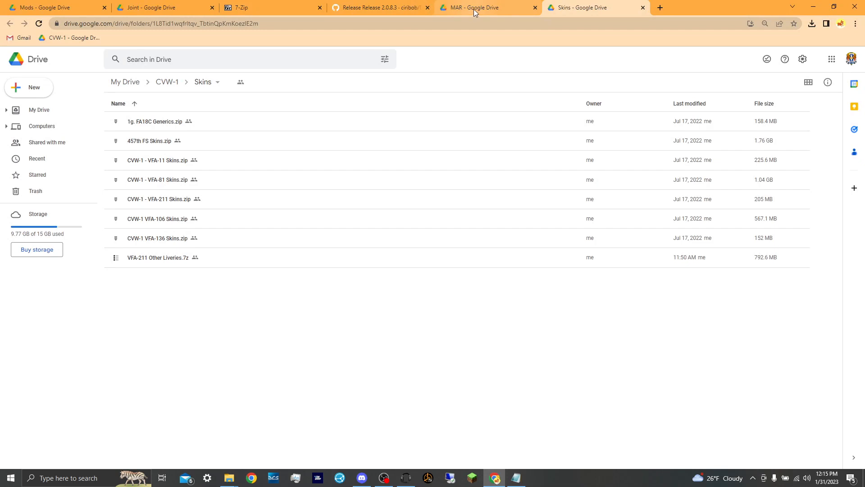
left_click(165, 8)
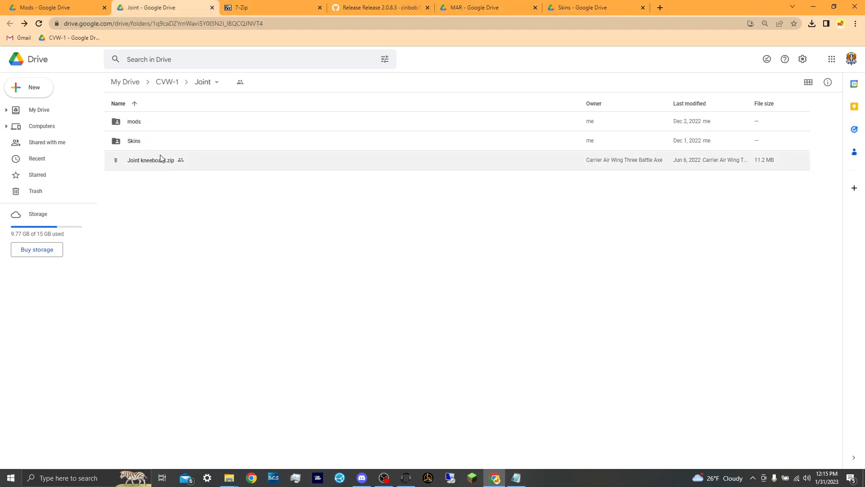
- Show the Optional folder inside the Joint Skins folder on Google Drive, and return to the File Explorer windows
double_click(150, 142)
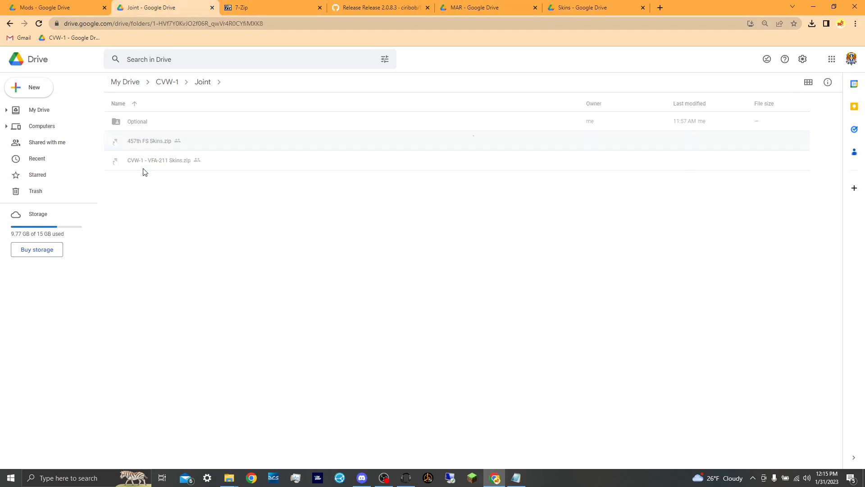
double_click(127, 128)
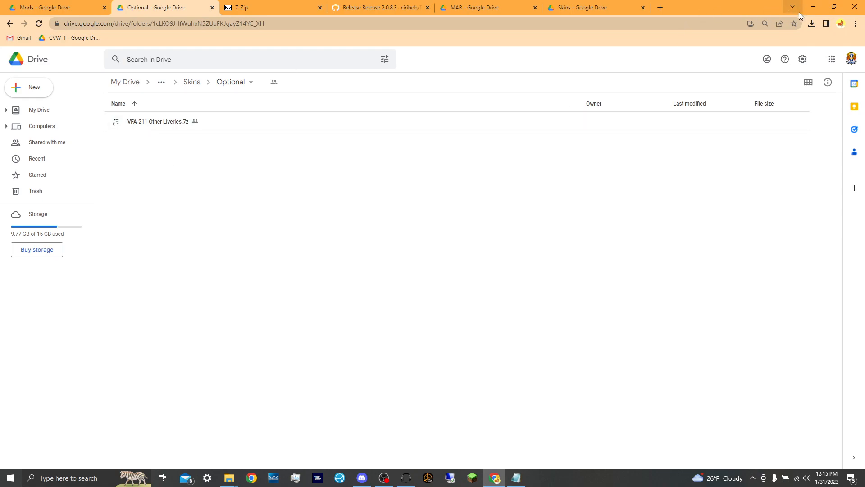
left_click(813, 6)
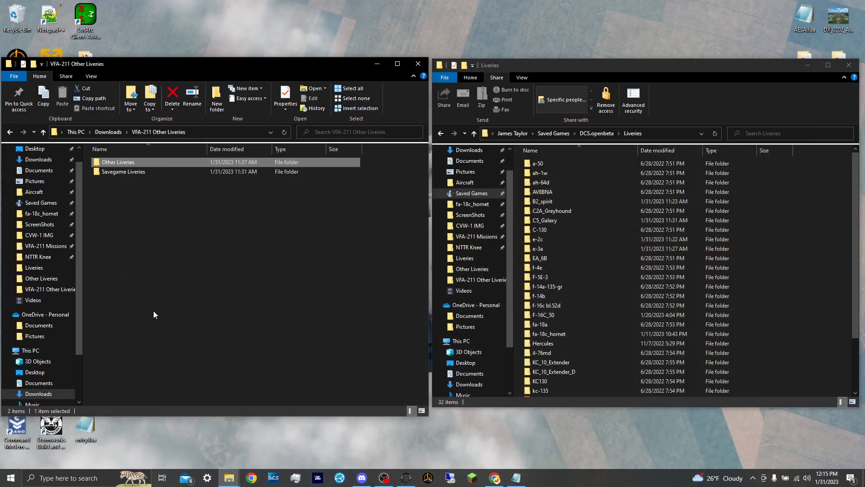
- Open Savegame Liveries in the VFA-211 Other Liveries download and compare its aircraft folders with those in the Saved Games Liveries folder
double_click(112, 170)
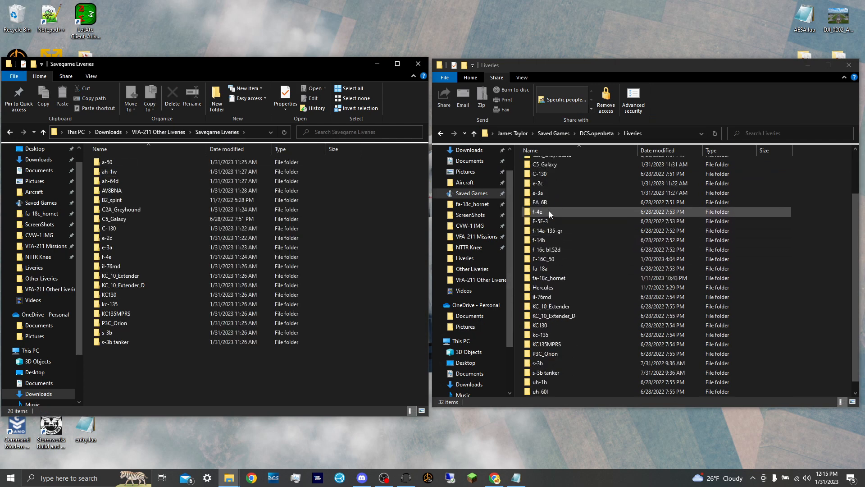
scroll(549, 212, "down", 3)
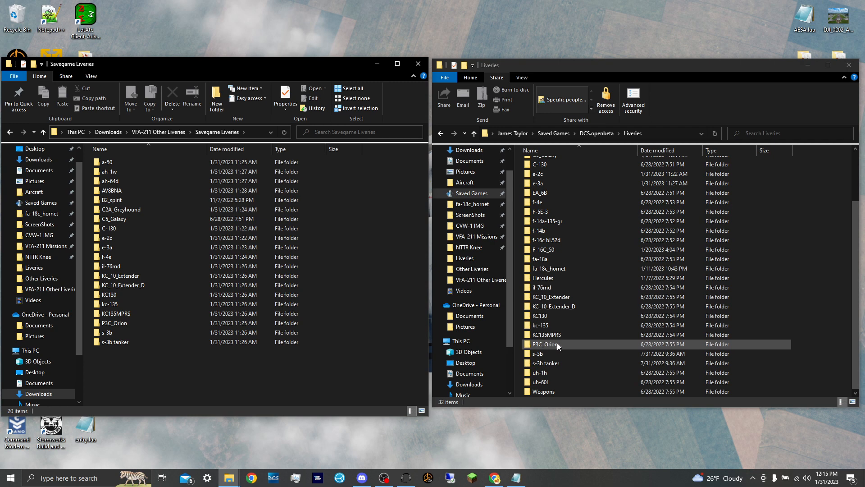
scroll(552, 357, "up", 3)
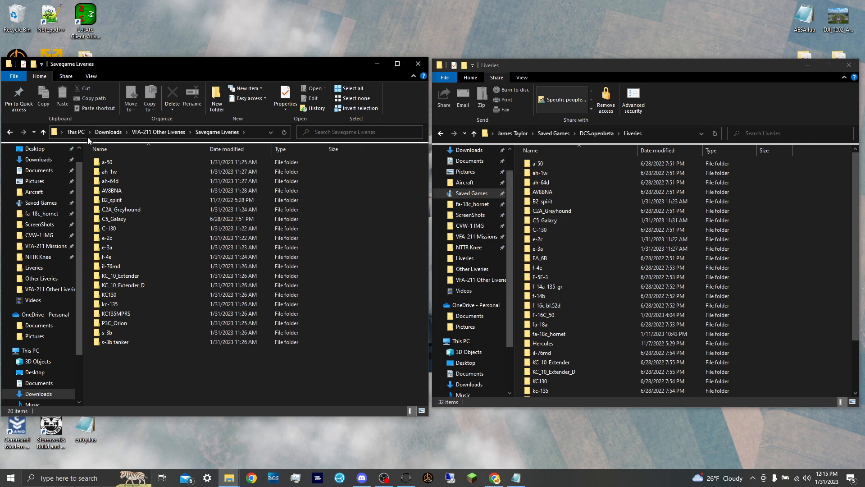
left_click(158, 131)
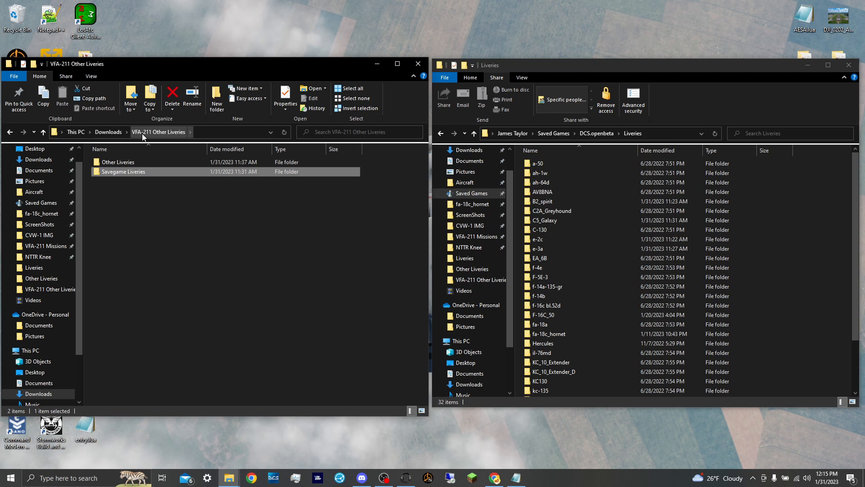
double_click(107, 171)
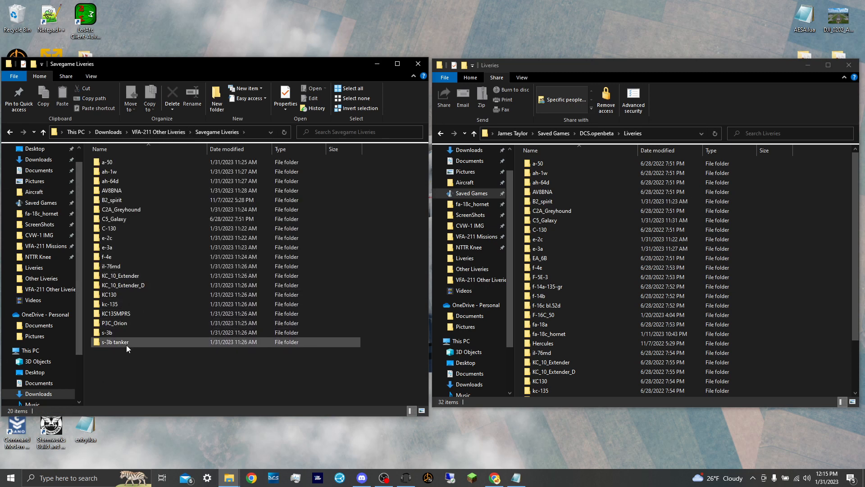
- Select all the aircraft folders in Savegame Liveries, keeping the Saved Games window on its Liveries folder
left_click_drag(110, 353, 226, 272)
left_click(141, 371)
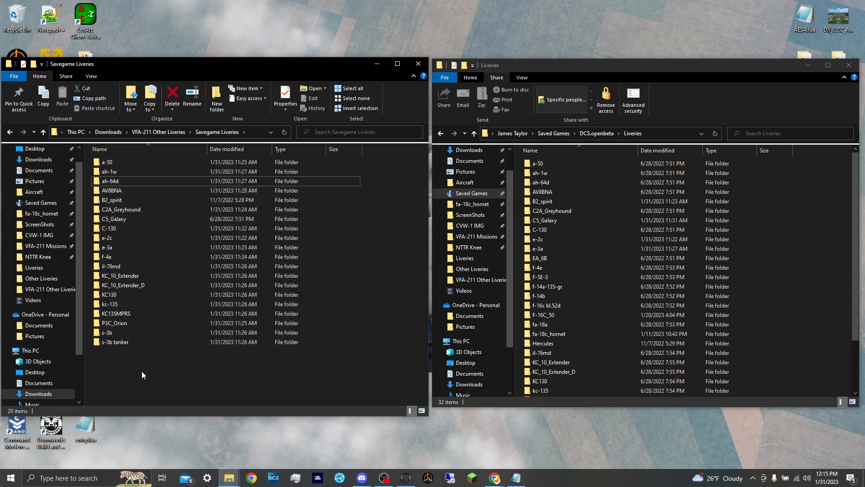
left_click_drag(129, 366, 178, 333)
double_click(534, 277)
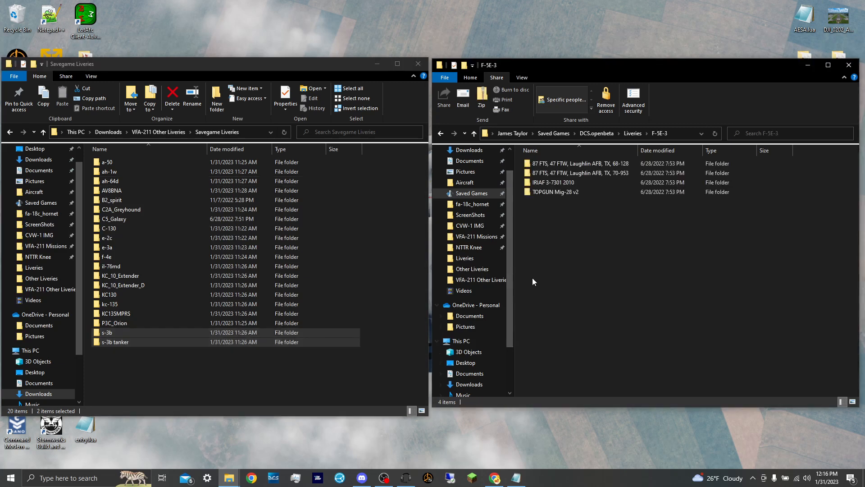
left_click(440, 134)
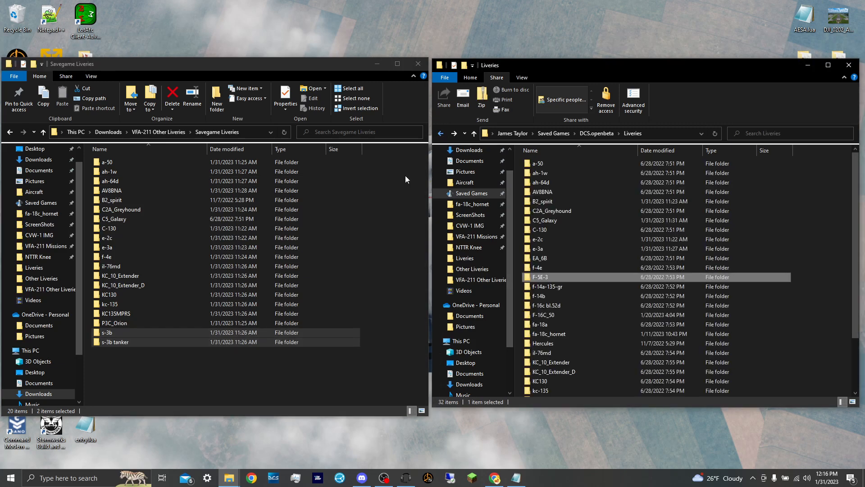
left_click(99, 361)
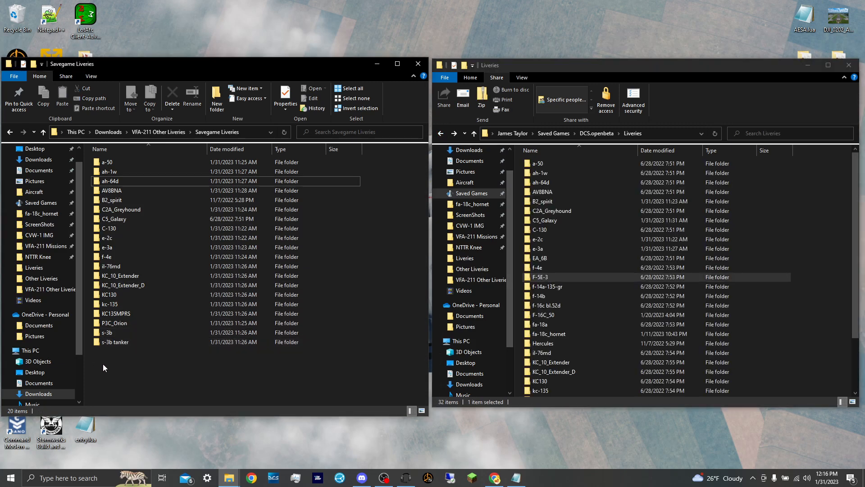
left_click_drag(110, 370, 110, 158)
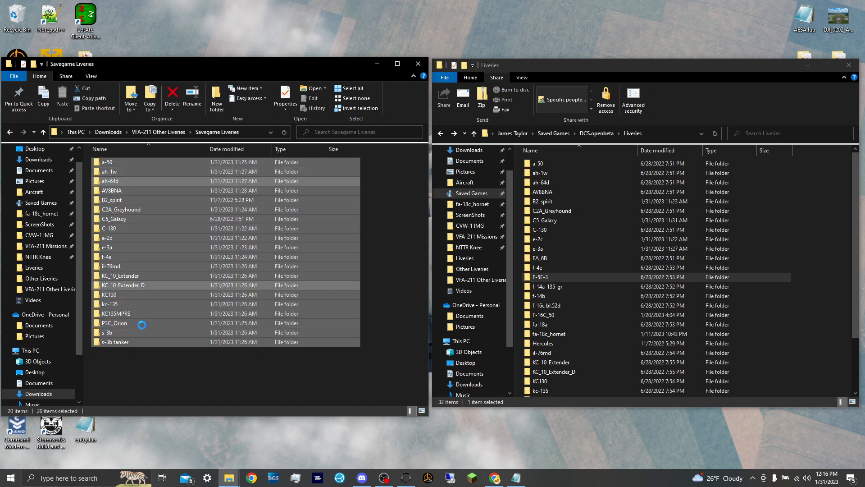
- Look into the e-2c and B2_spirit folders, return to Savegame Liveries and clear the selection
left_click(115, 237)
double_click(116, 237)
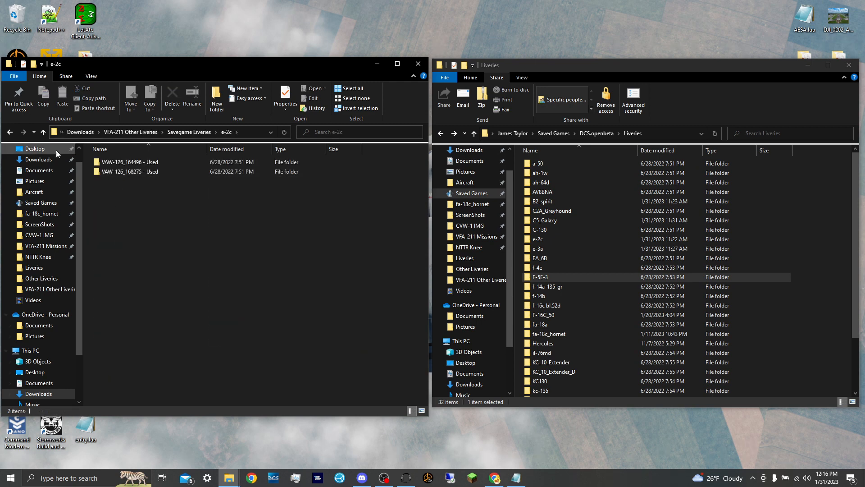
left_click(5, 132)
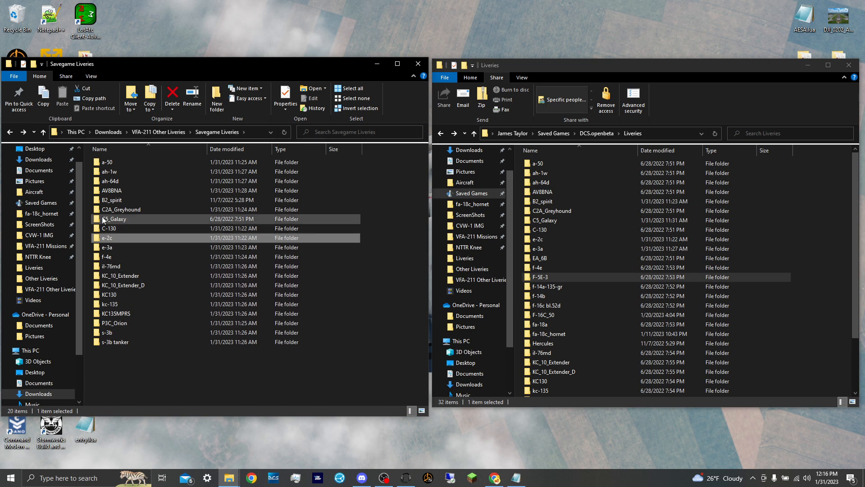
double_click(106, 200)
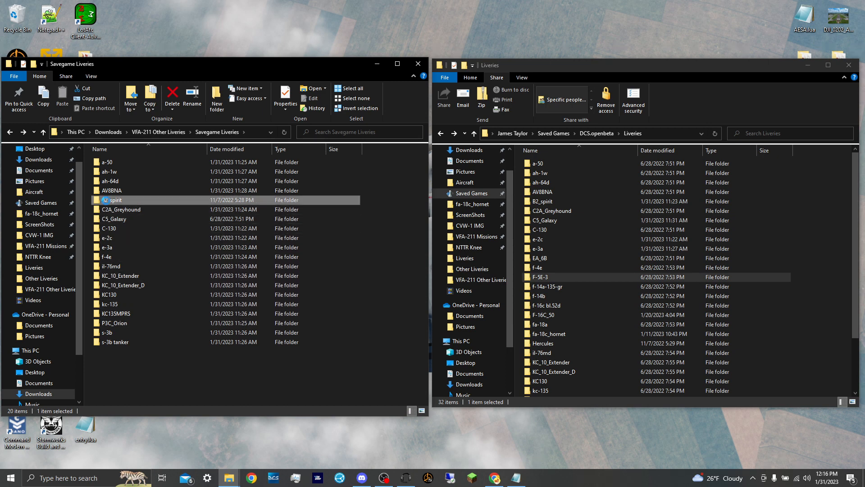
left_click(10, 132)
left_click(162, 359)
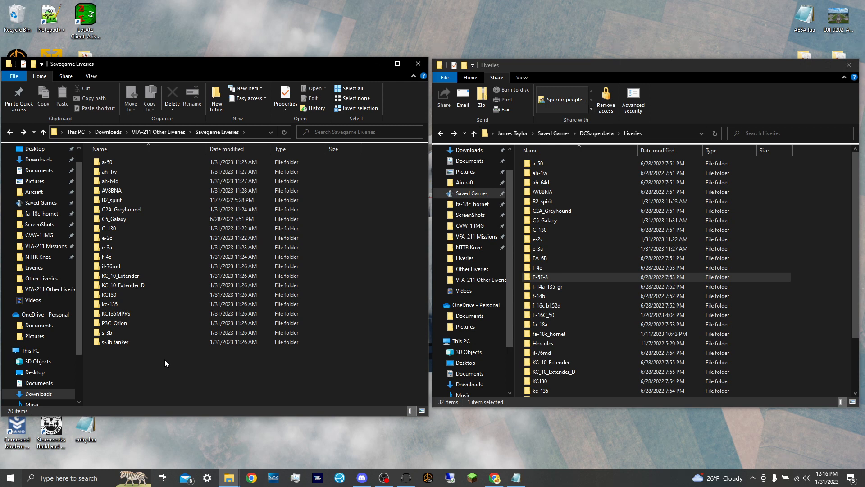
- Return to the VFA-211 Other Liveries folder and open its Other Liveries subfolder
left_click(7, 133)
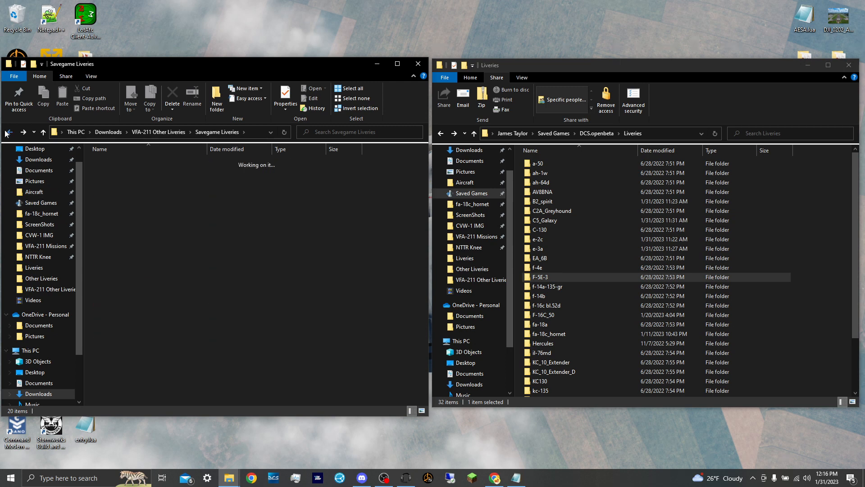
left_click(7, 133)
left_click(23, 132)
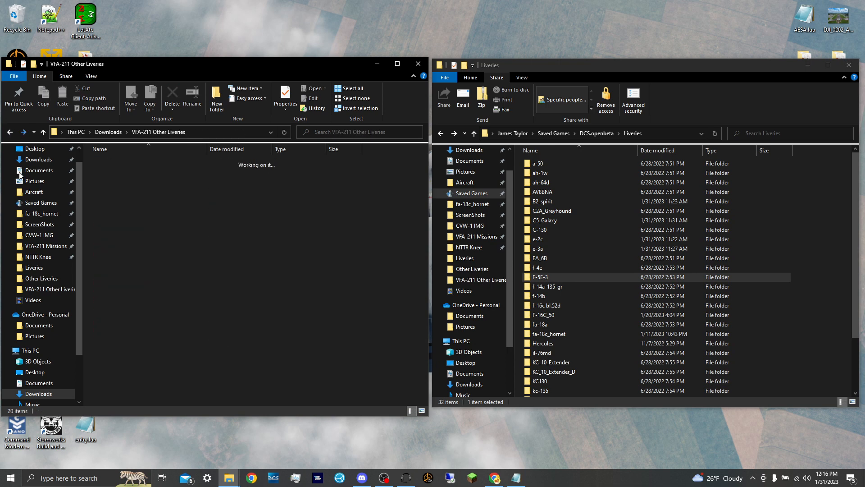
double_click(115, 163)
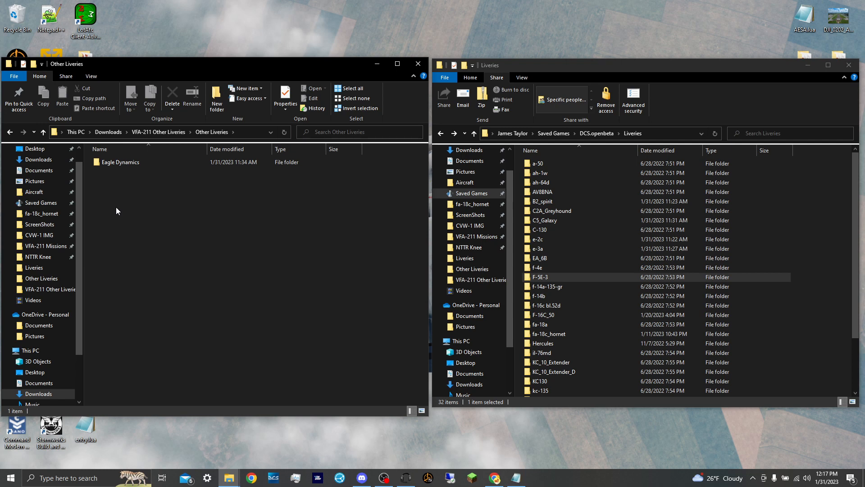
- In the Saved Games window, go to the C drive and open Eagle Dynamics inside Program Files
left_click(522, 132)
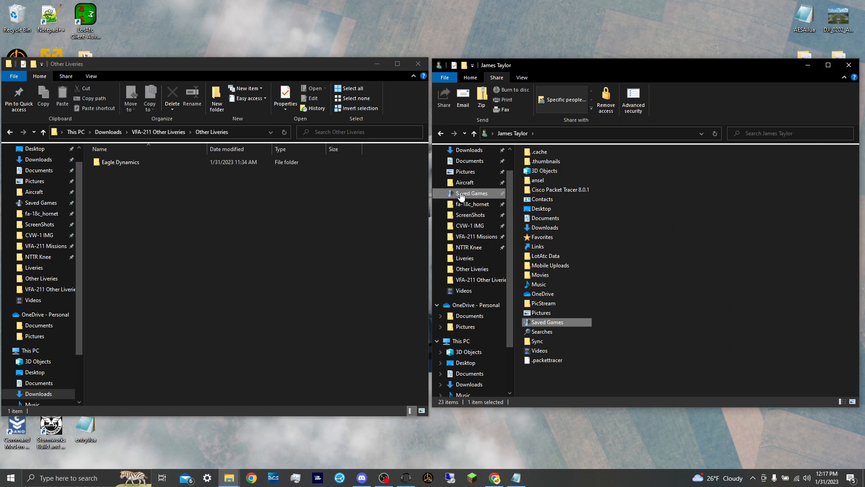
scroll(463, 280, "down", 2)
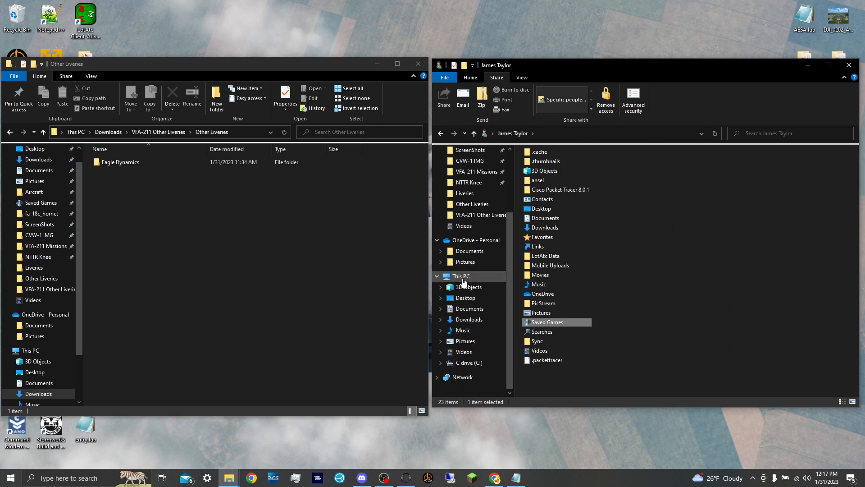
left_click(464, 352)
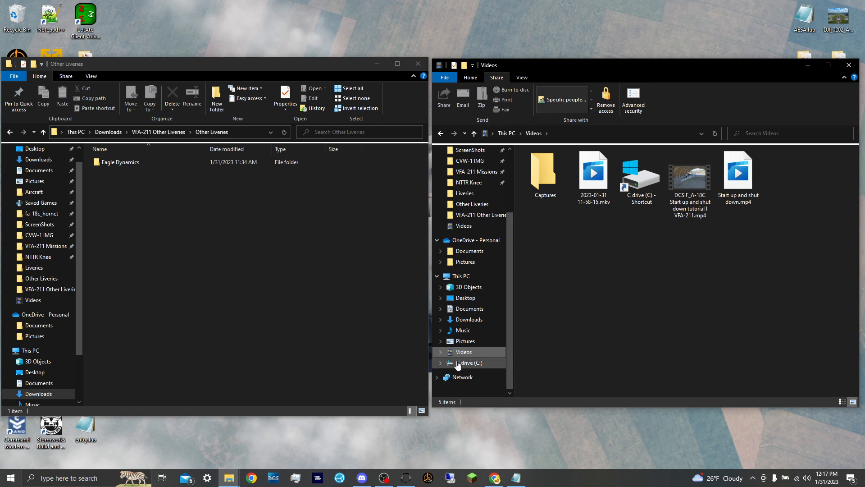
left_click(458, 363)
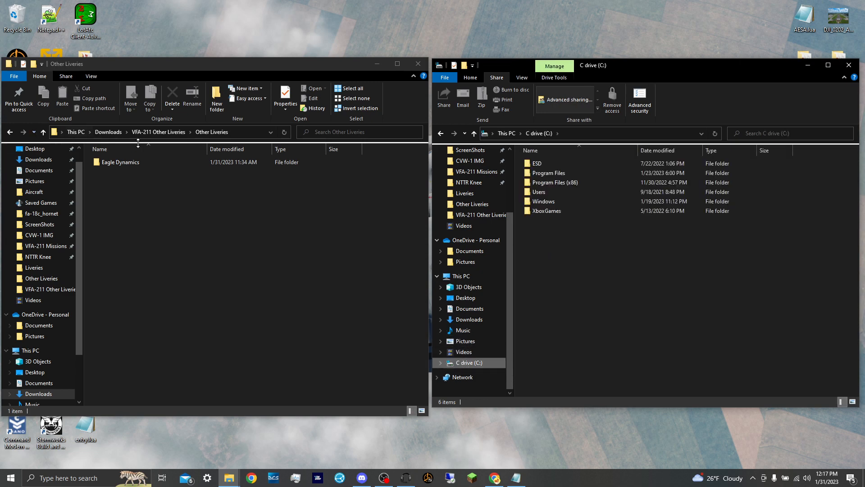
double_click(566, 174)
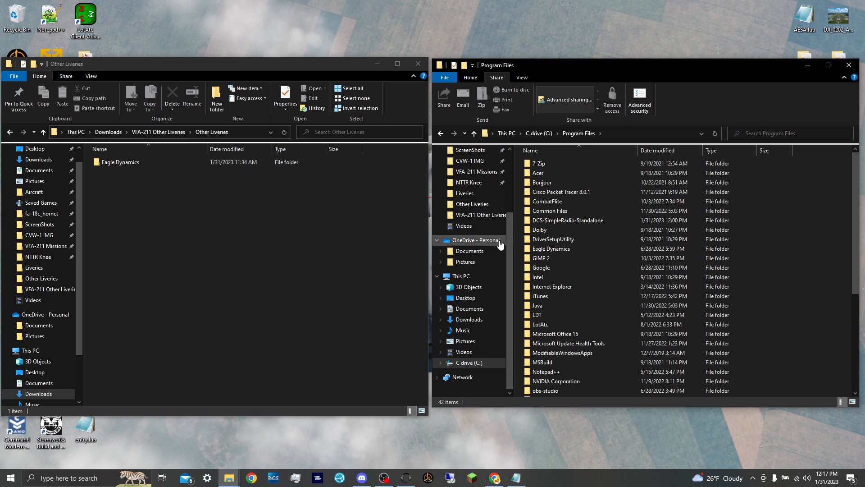
double_click(529, 248)
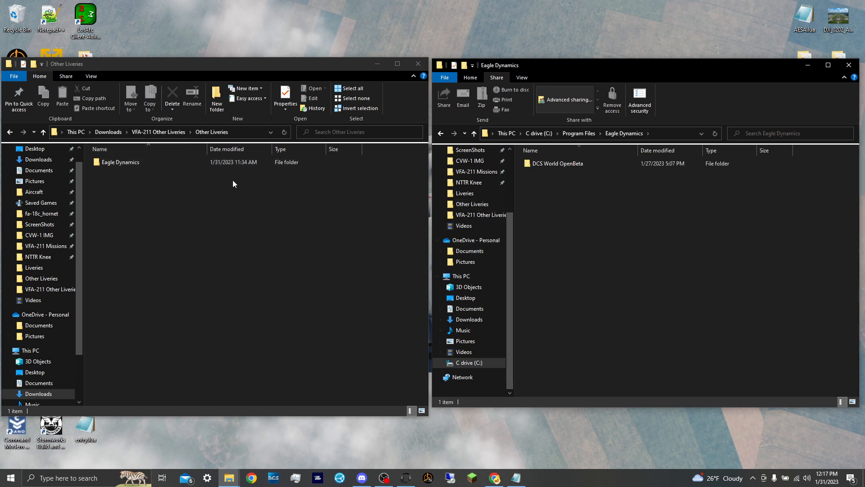
- Open the DCS World OpenBeta folder within Eagle Dynamics in both the download and the Program Files windows
double_click(219, 163)
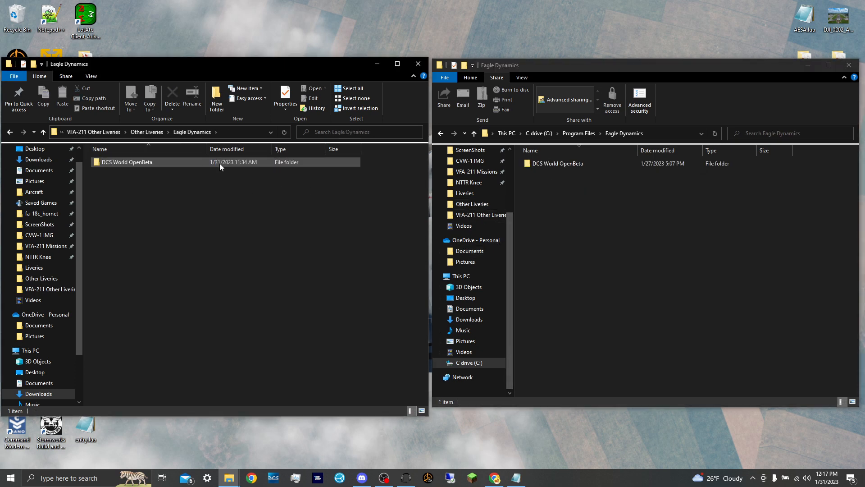
double_click(555, 163)
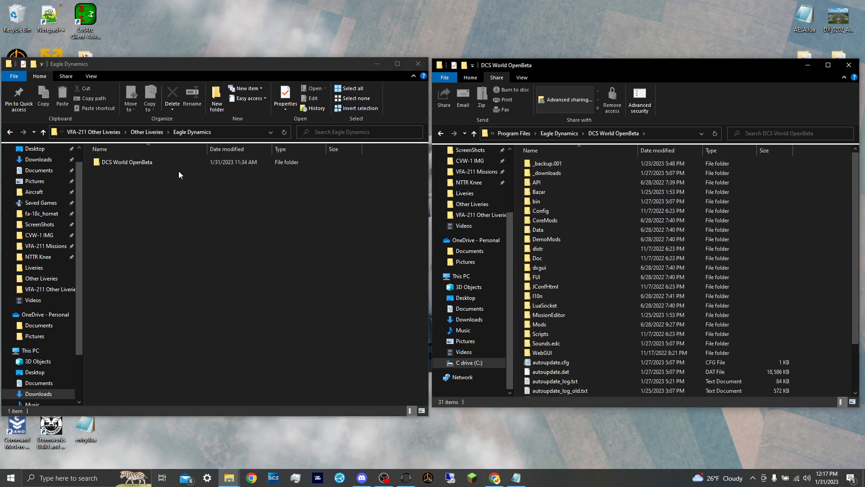
left_click(165, 166)
double_click(165, 166)
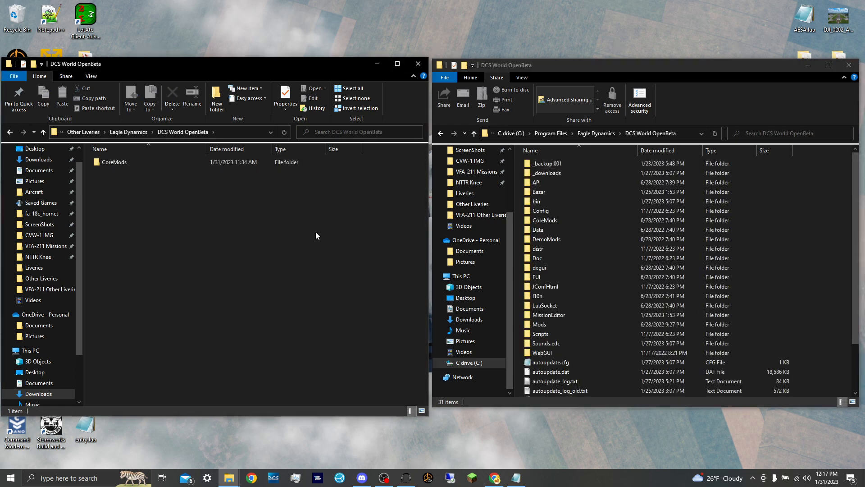
- Go through CoreMods and tech to the USS_Nimitz folder in both the download and the installation windows
double_click(543, 220)
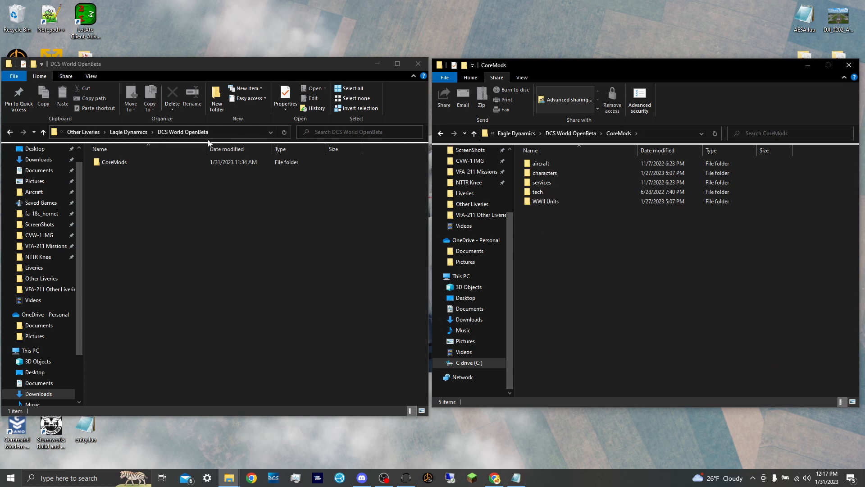
double_click(194, 163)
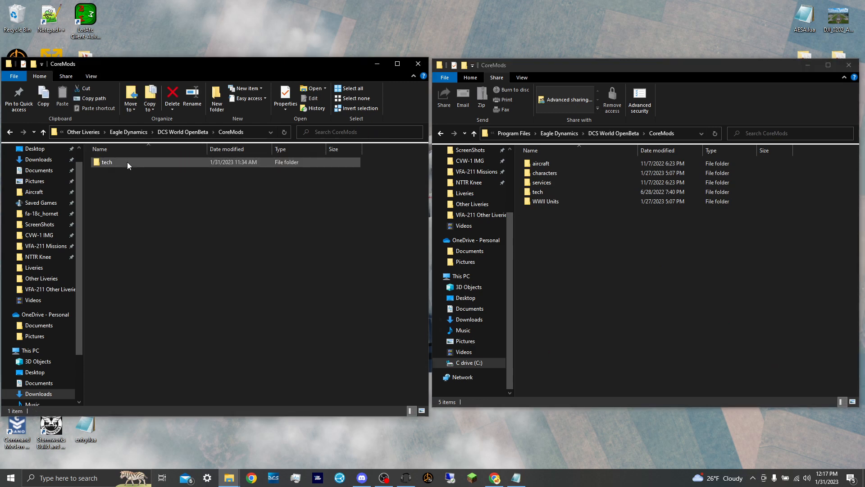
double_click(558, 191)
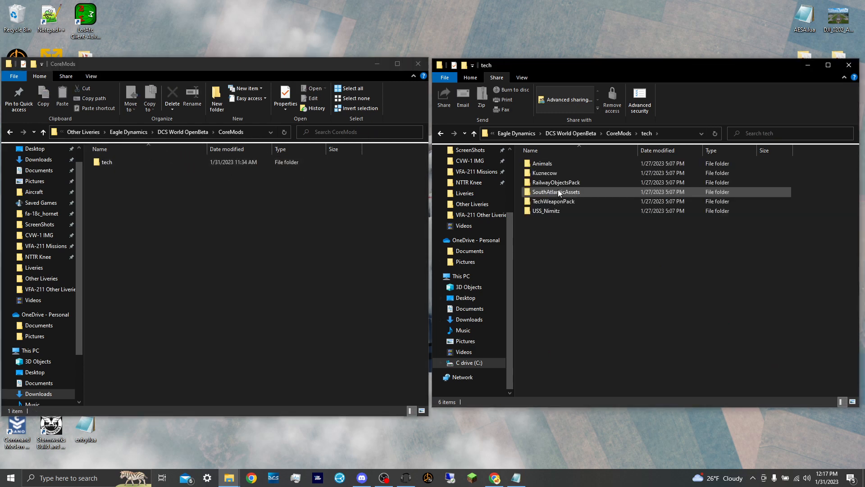
double_click(236, 163)
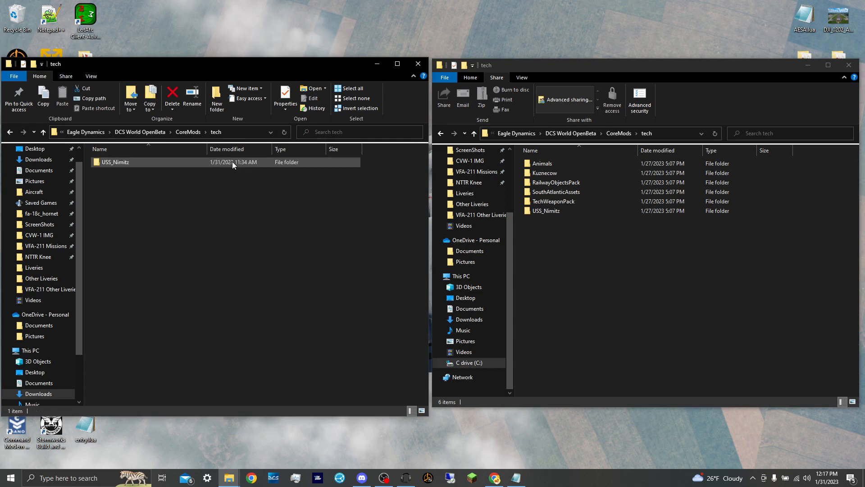
double_click(571, 208)
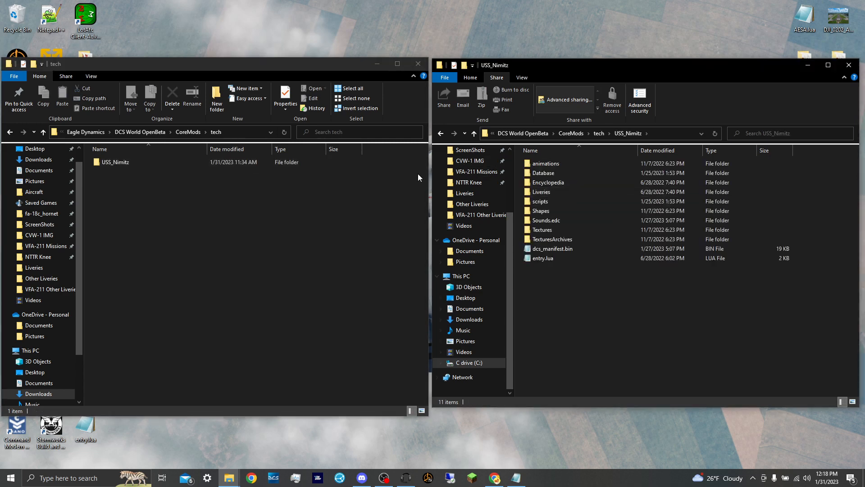
double_click(299, 162)
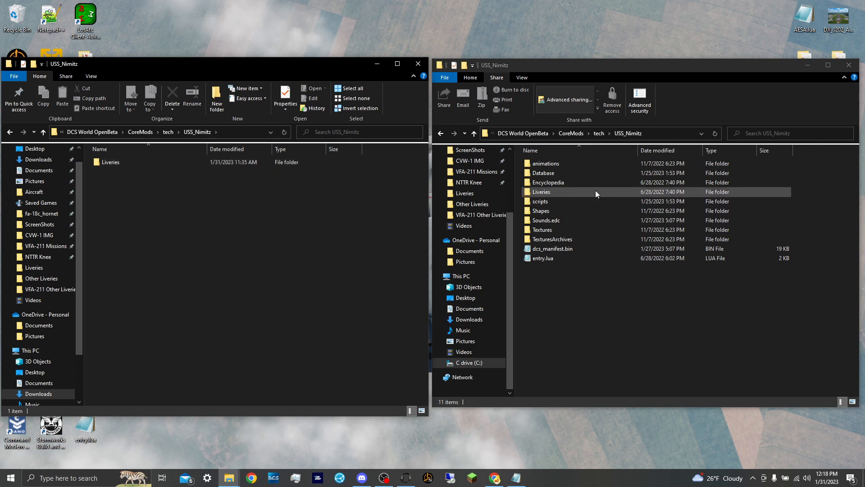
- Open Liveries and its USS_Arleigh_Burke_IIa folder within USS_Nimitz in both the installation and the download windows
left_click(567, 193)
double_click(567, 191)
left_click(300, 163)
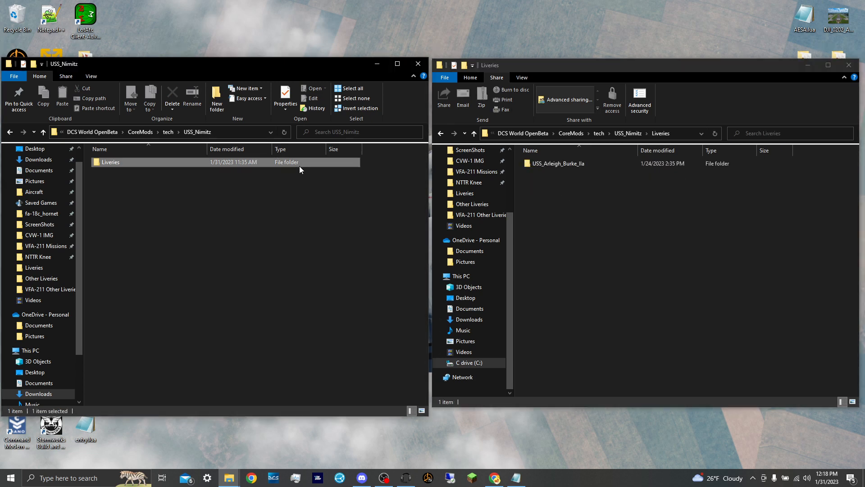
double_click(299, 163)
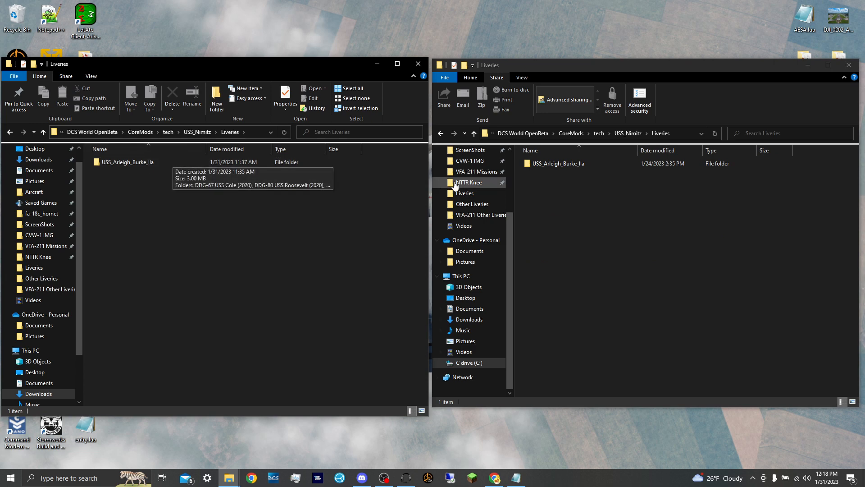
double_click(540, 163)
double_click(309, 160)
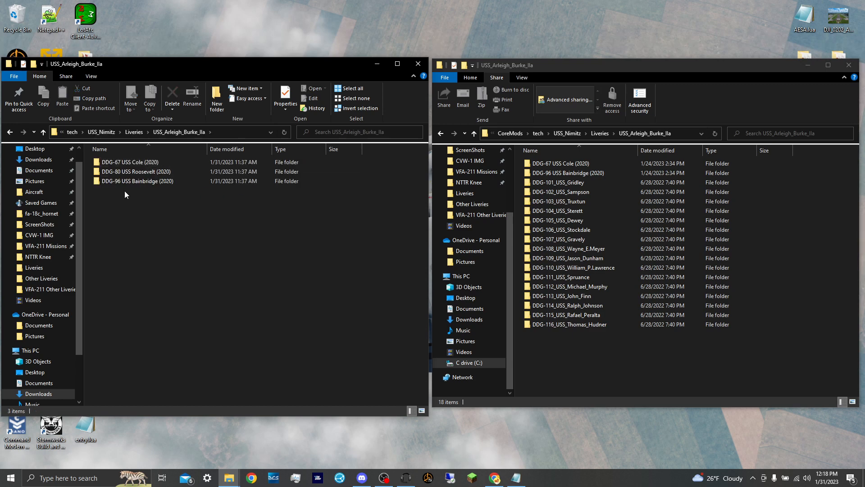
- Move the three DDG ship livery folders into the installation's USS_Arleigh_Burke_IIa folder, replacing existing files and granting administrator permission for all items
left_click_drag(124, 191, 567, 352)
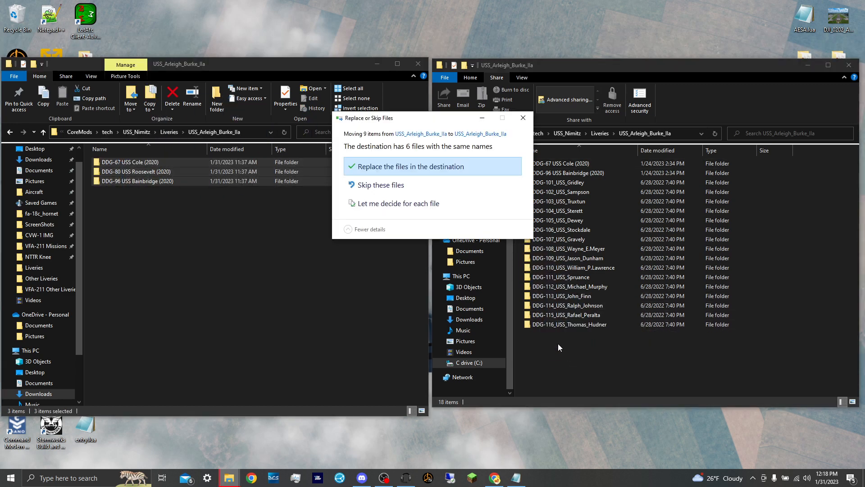
left_click(388, 167)
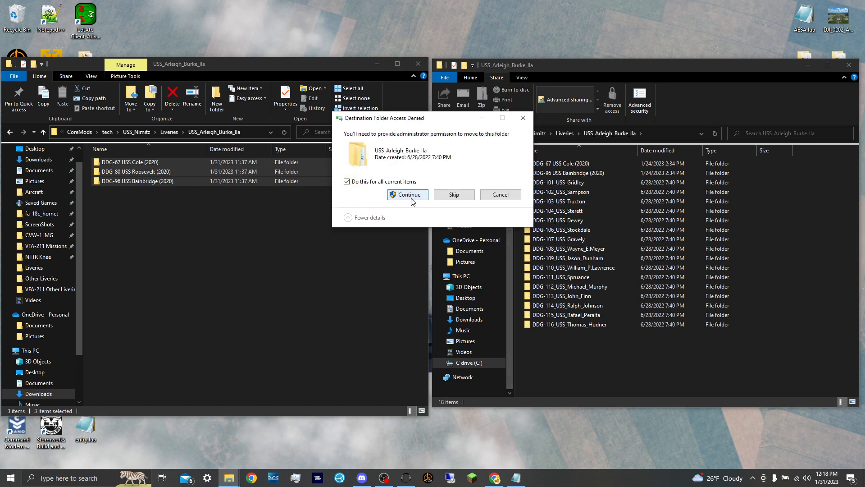
left_click(408, 197)
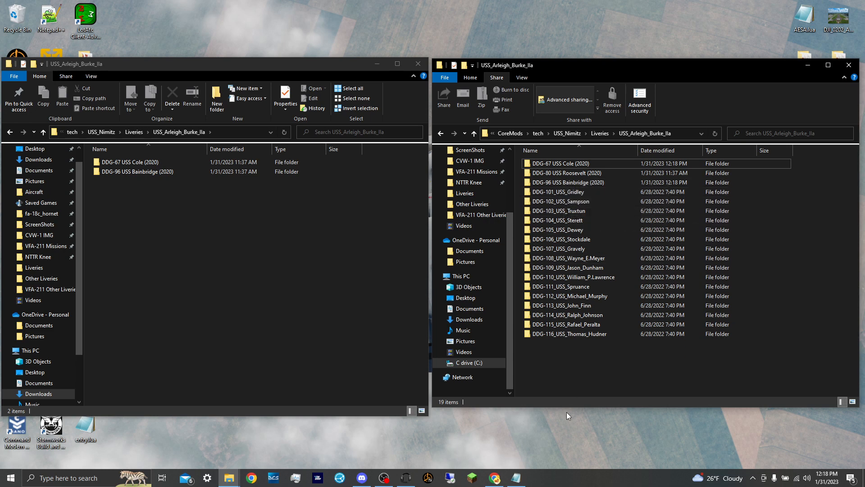
- Check the contents of the DDG-67 USS Cole and DDG-96 USS Bainbridge folders left in the download window
left_click(441, 134)
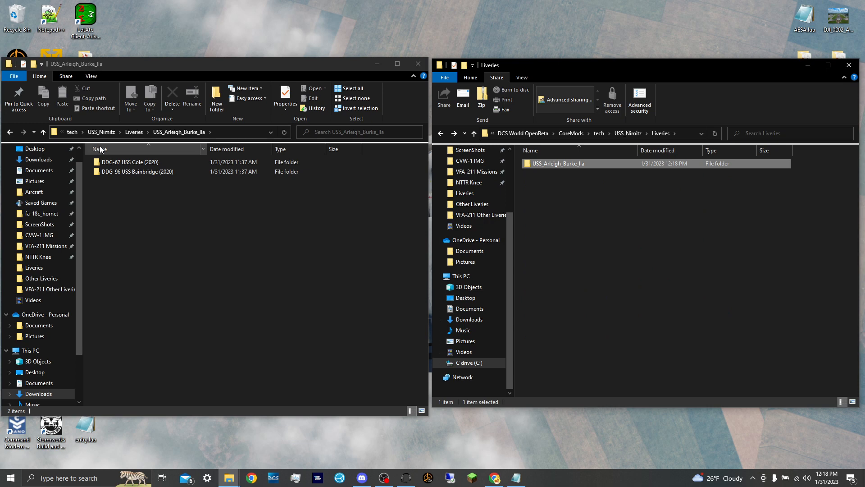
double_click(118, 162)
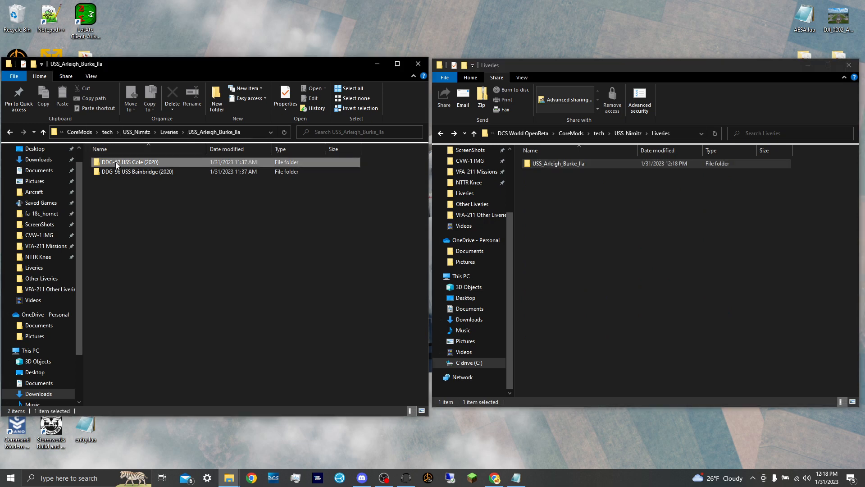
left_click(9, 132)
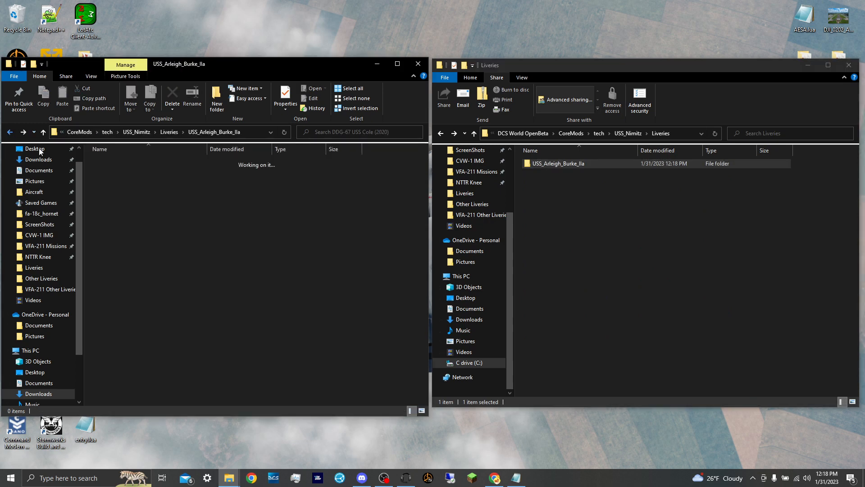
left_click(116, 173)
double_click(116, 172)
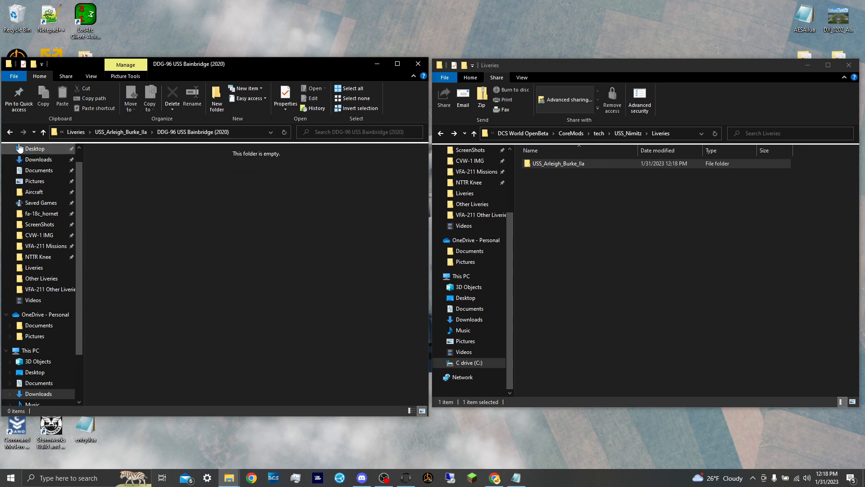
left_click(9, 132)
- Inspect the installed USS Cole, USS Roosevelt and USS Bainbridge livery folders, and return the installation window to Liveries
double_click(540, 162)
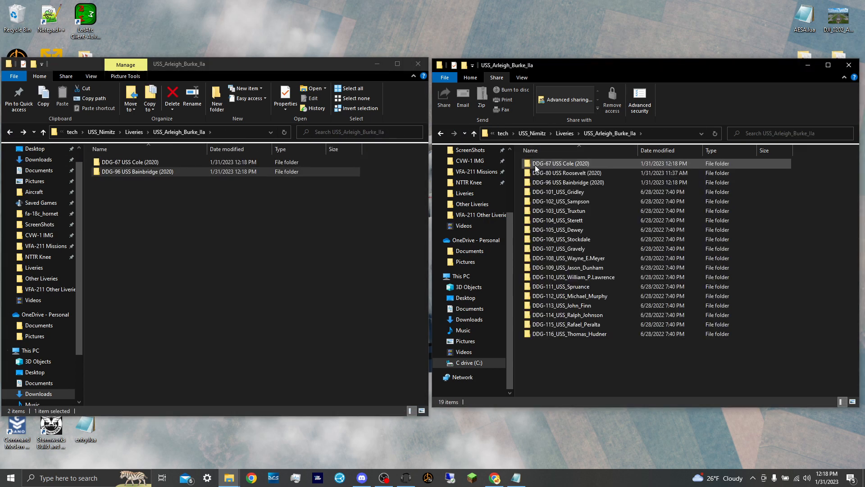
double_click(534, 165)
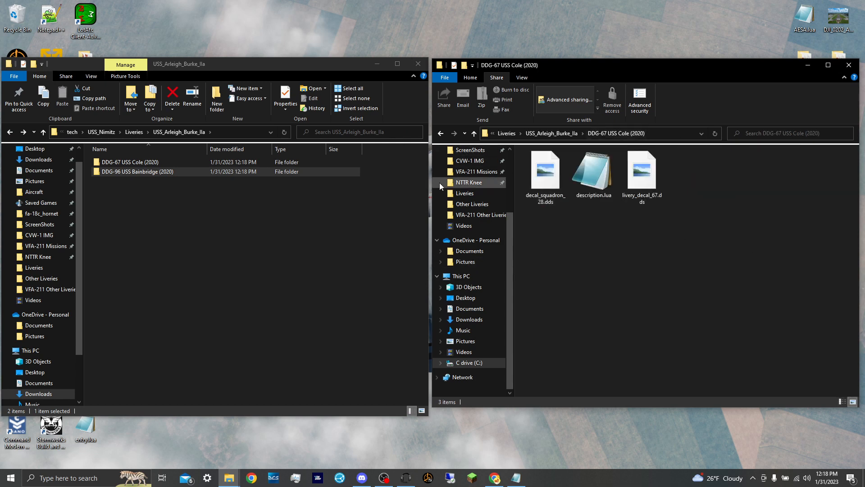
left_click(442, 134)
key("Down")
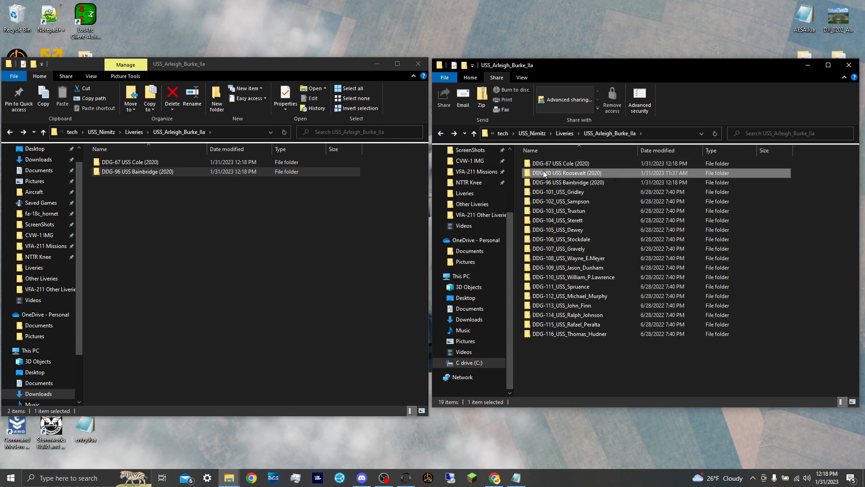
key("Return")
left_click(441, 133)
key("Down")
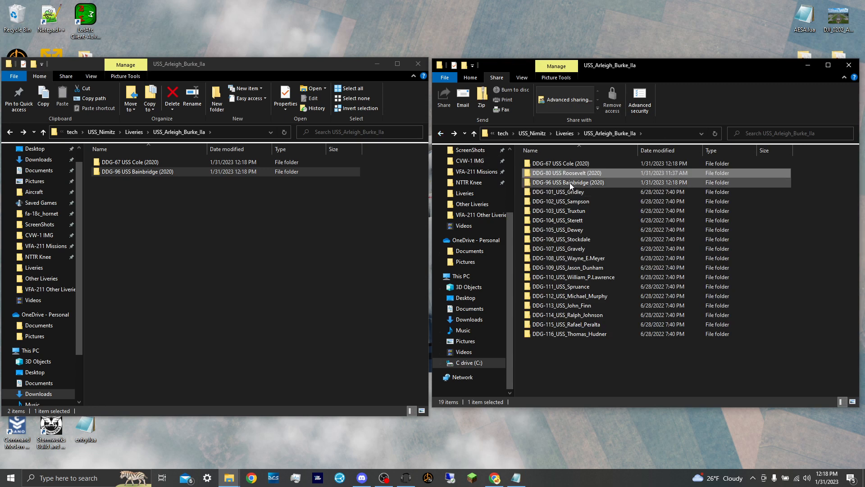
key("Return")
left_click(441, 134)
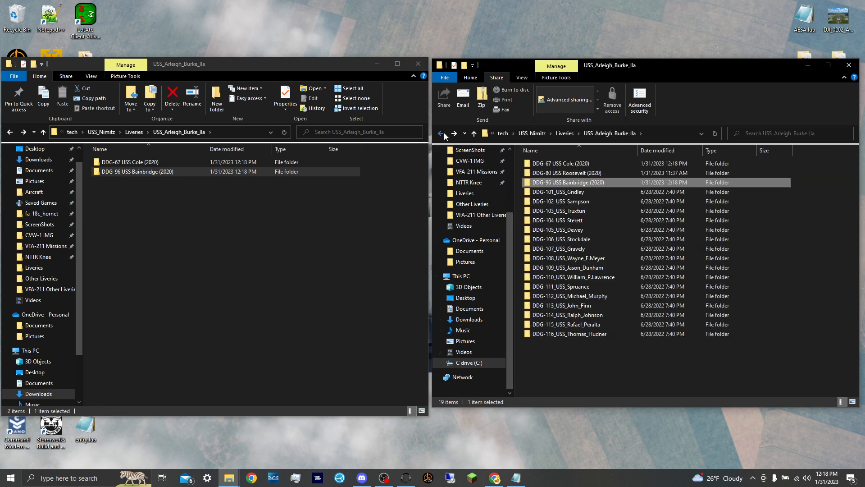
left_click(442, 133)
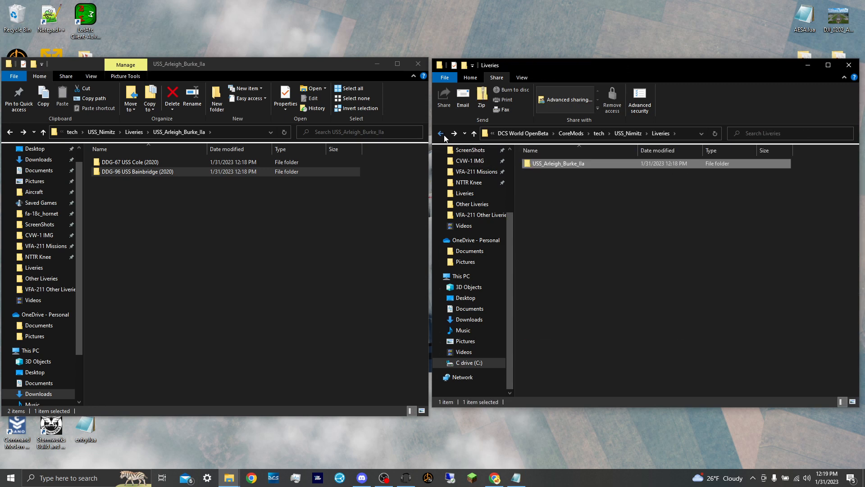
- Bring the download window back up to Downloads and open the Mod, Livery and kneeboards folder
left_click(105, 130)
left_click(133, 129)
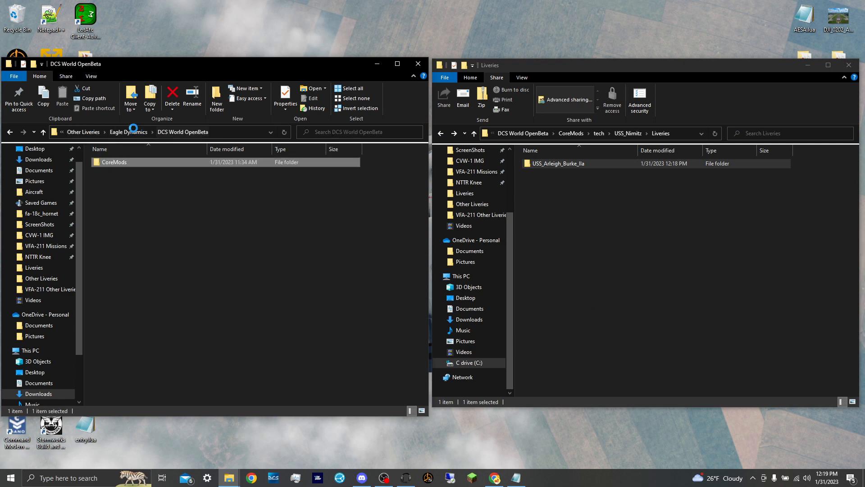
left_click(133, 130)
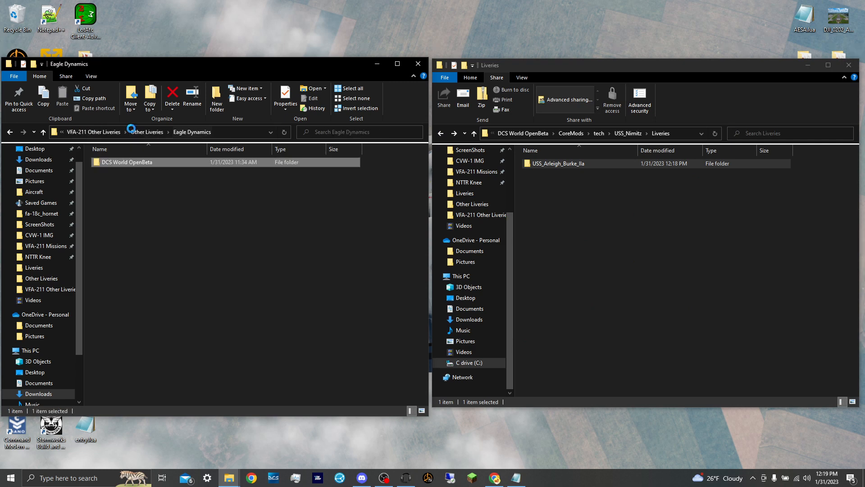
left_click(138, 133)
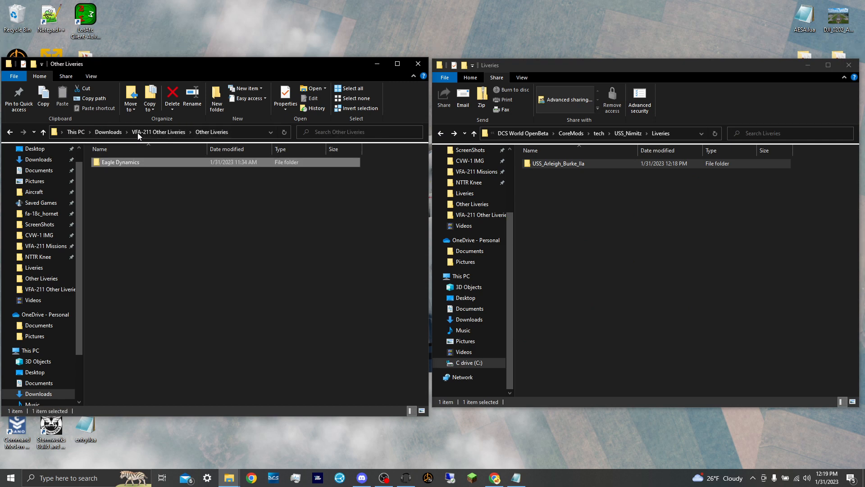
left_click(137, 132)
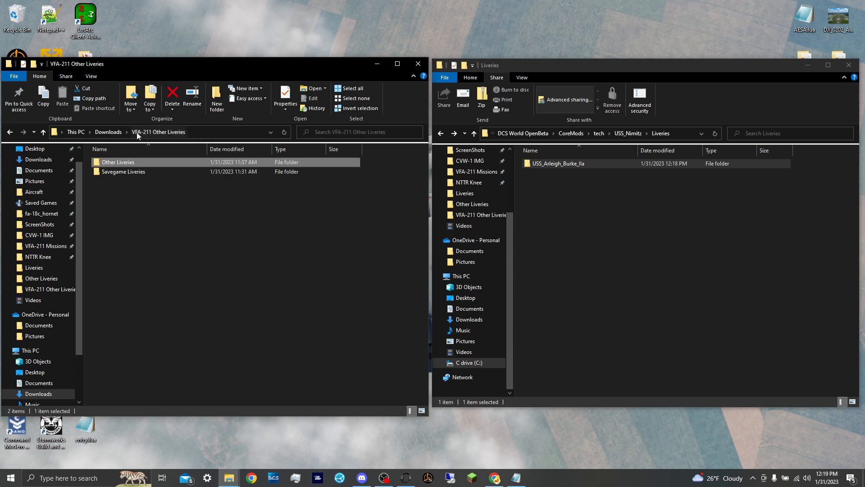
left_click(98, 133)
left_click(115, 186)
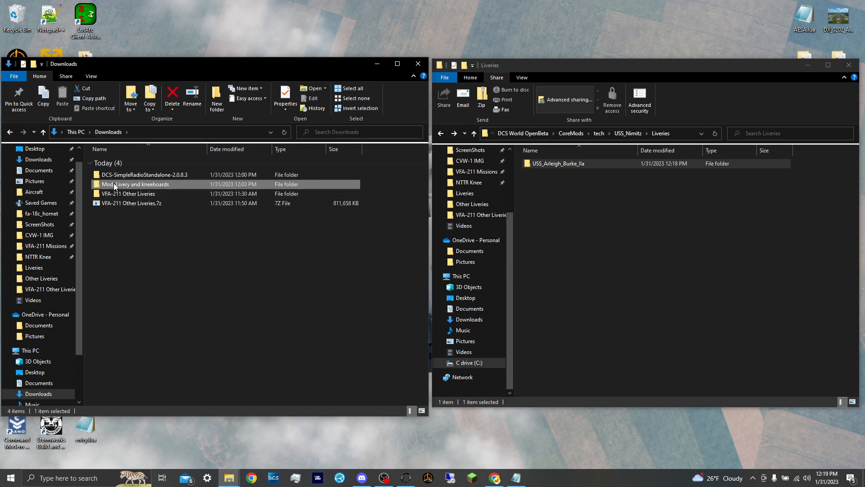
double_click(115, 185)
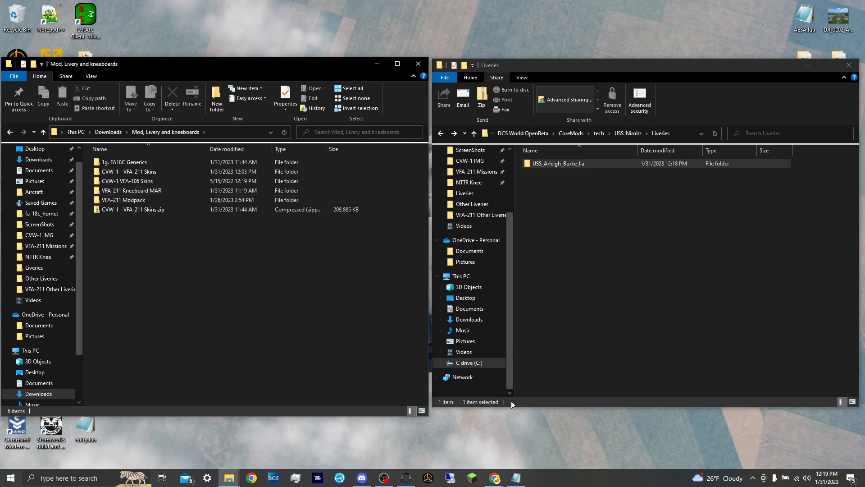
- In the installation window, go from the C drive through Users and the user's profile folder to Saved Games and DCS.openbeta
left_click(464, 363)
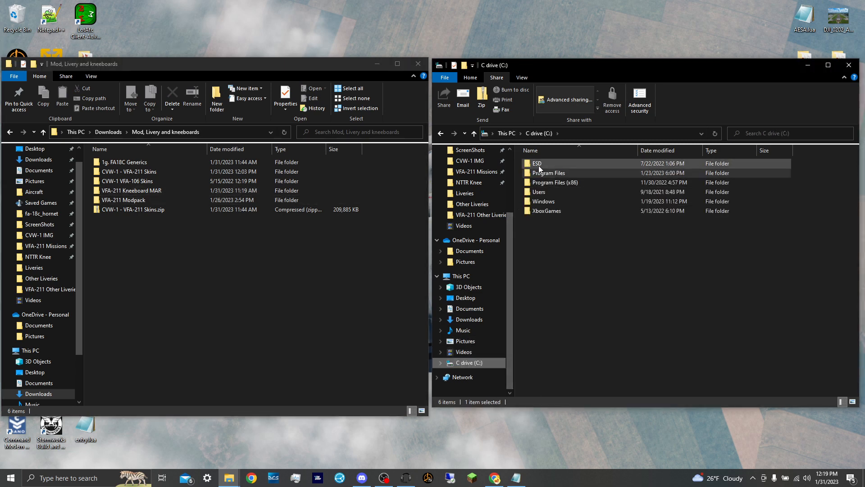
double_click(533, 193)
double_click(536, 164)
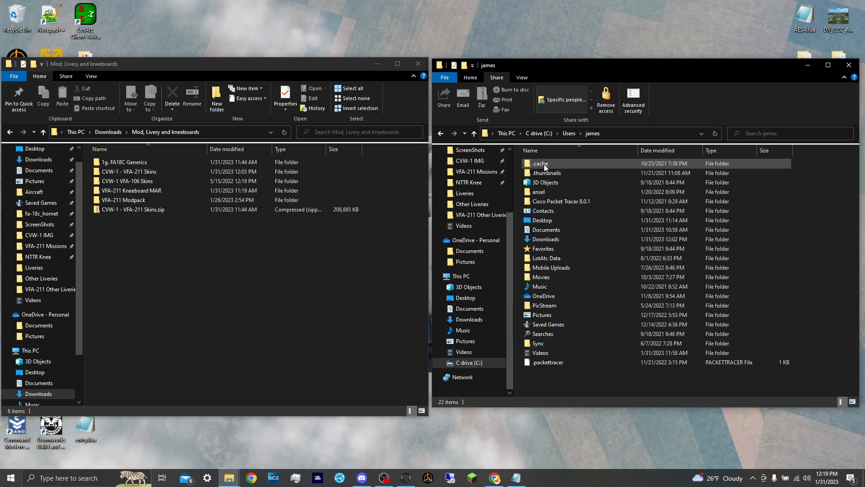
double_click(543, 324)
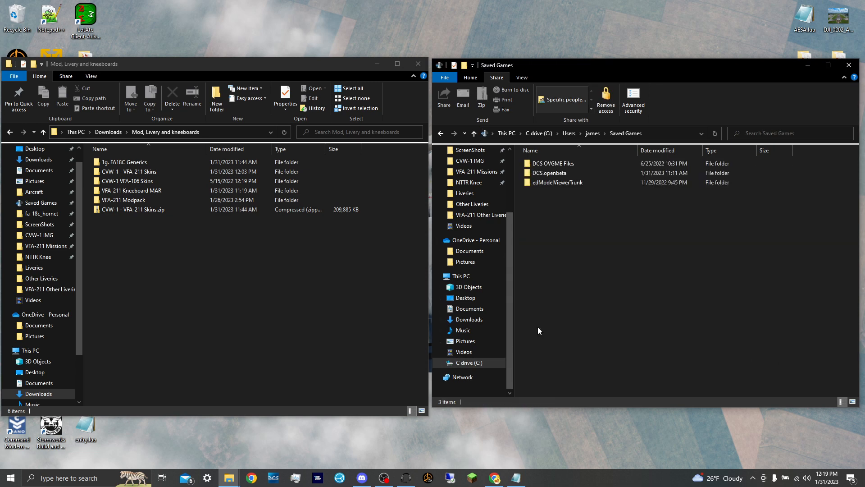
double_click(564, 173)
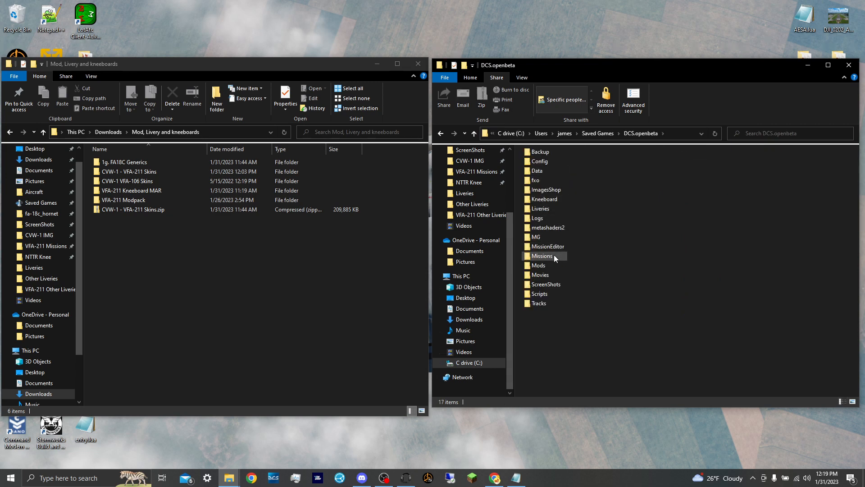
- Look through the aircraft folders in the DCS.openbeta Liveries folder and return to DCS.openbeta
double_click(542, 210)
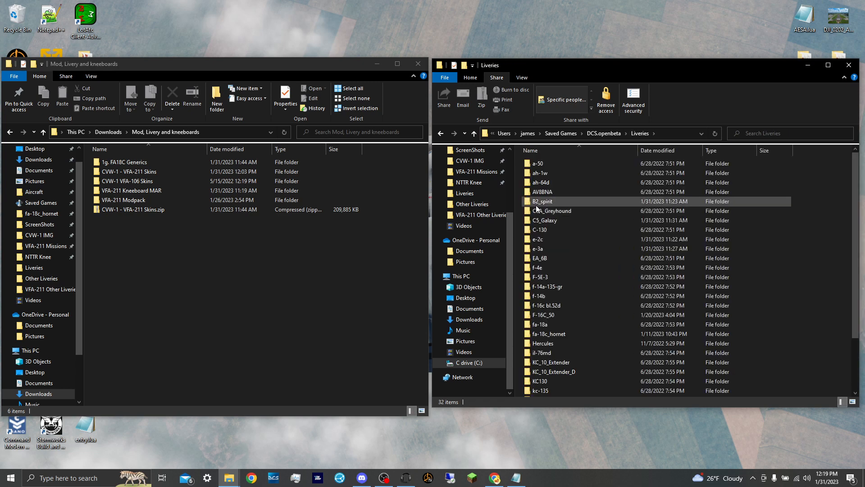
scroll(545, 219, "down", 3)
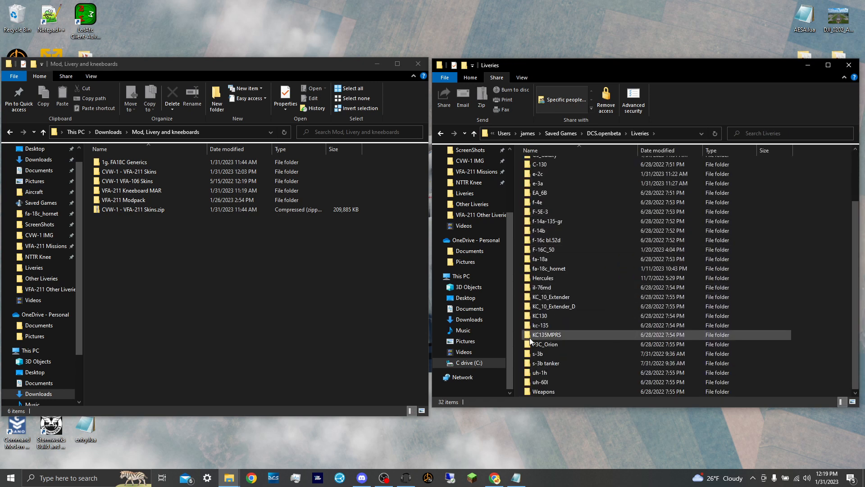
left_click(441, 133)
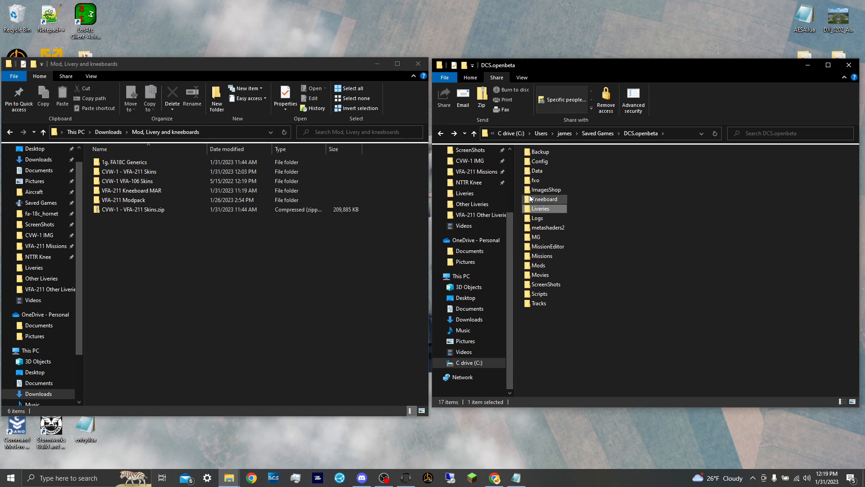
- Open the Kneeboard folder in DCS.openbeta and shrink its folder thumbnails to smaller icons
double_click(544, 199)
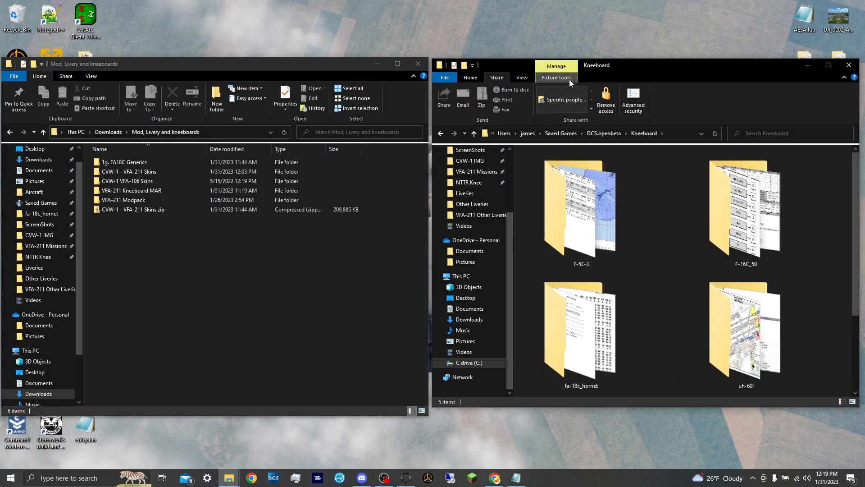
scroll(629, 188, "down", 1)
scroll(628, 188, "down", 3)
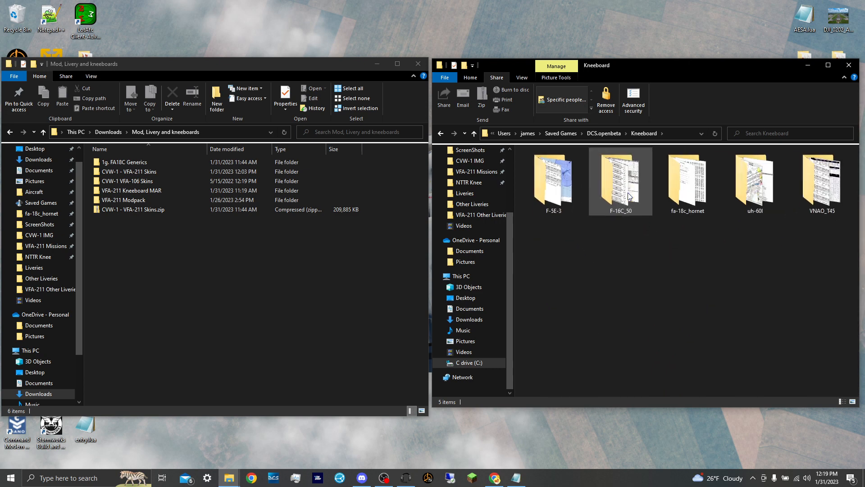
scroll(626, 201, "up", 1)
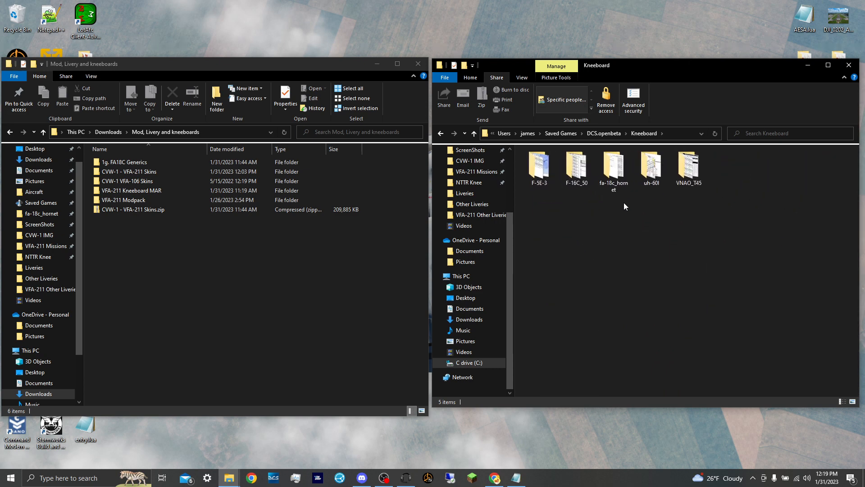
- Open VFA-211 Kneeboard MAR in the download window and go back to DCS.openbeta in the Saved Games window
left_click(149, 183)
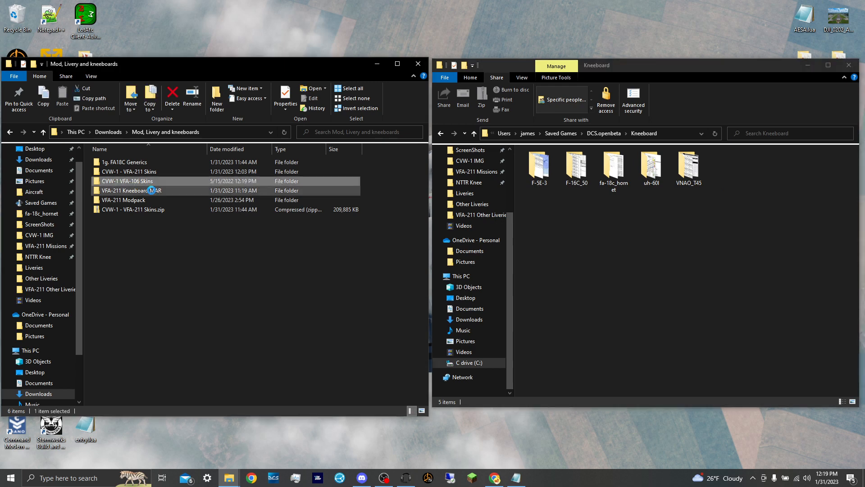
double_click(152, 190)
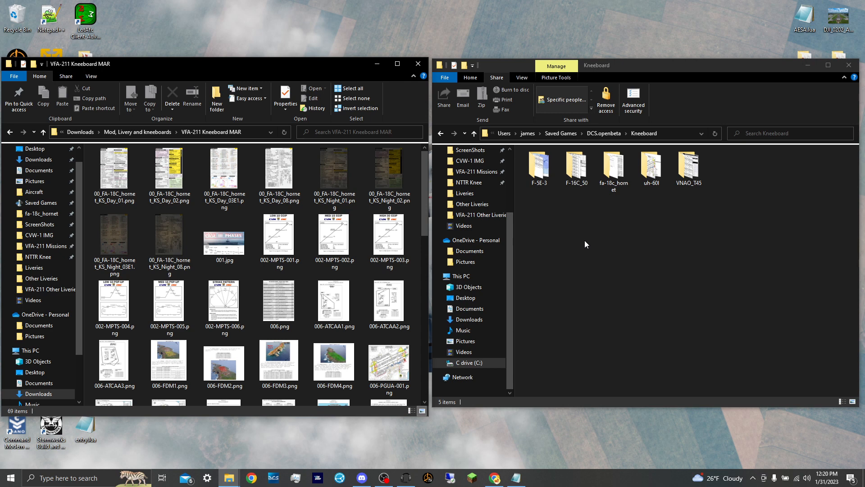
left_click(440, 133)
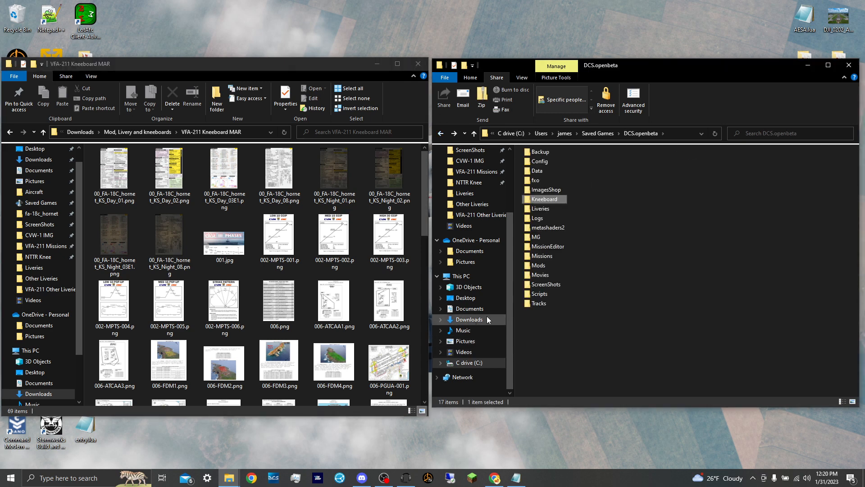
- Show the DCS.openbeta folder as a detailed list, then look inside its Mods folder and return to DCS.openbeta
scroll(649, 293, "down", 3, "ctrl")
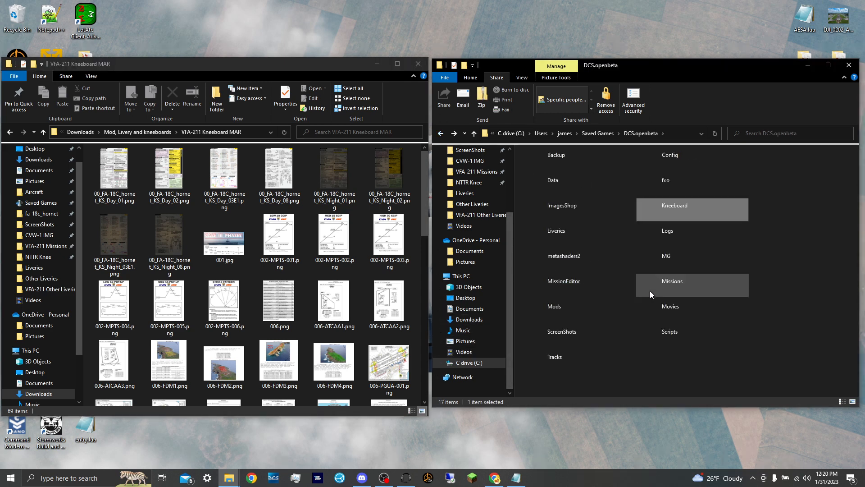
scroll(650, 292, "up", 3, "ctrl")
scroll(650, 291, "down", 1, "ctrl")
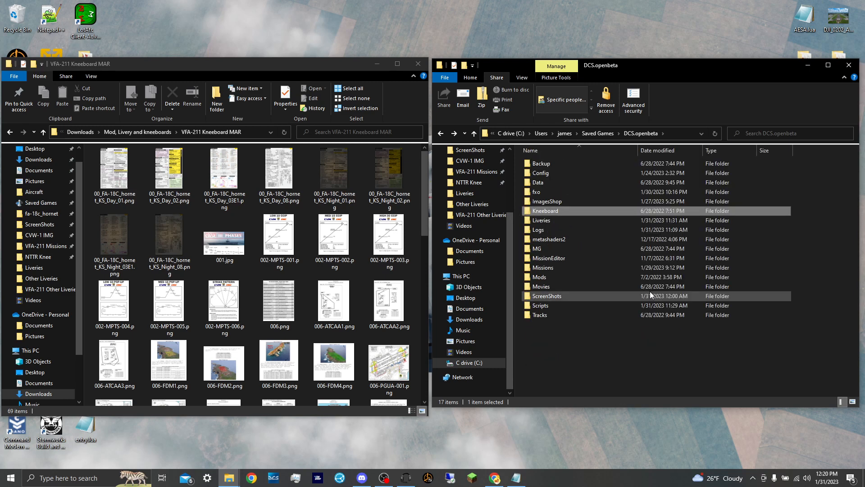
double_click(544, 280)
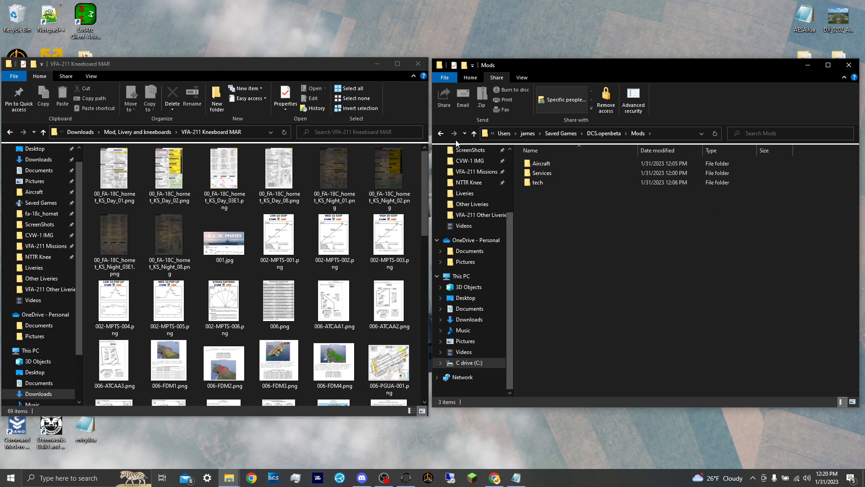
left_click(442, 134)
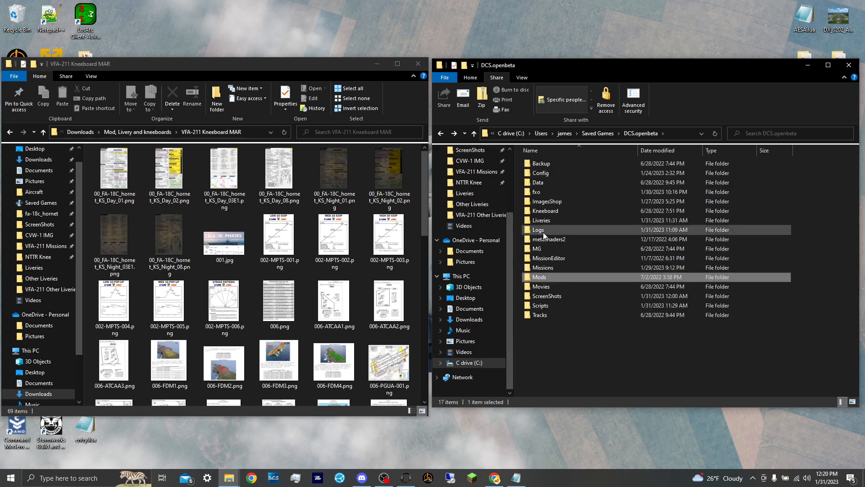
- Create a new folder in DCS.openbeta with its default name and delete it again
right_click(545, 335)
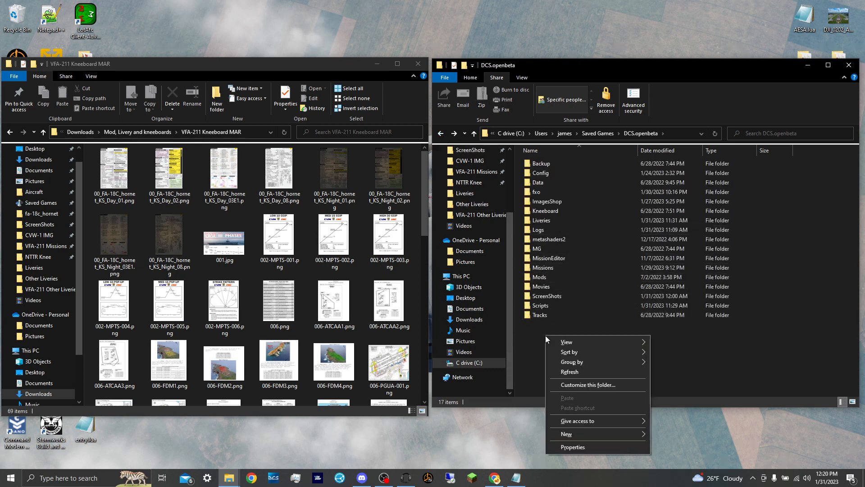
mouse_move(569, 432)
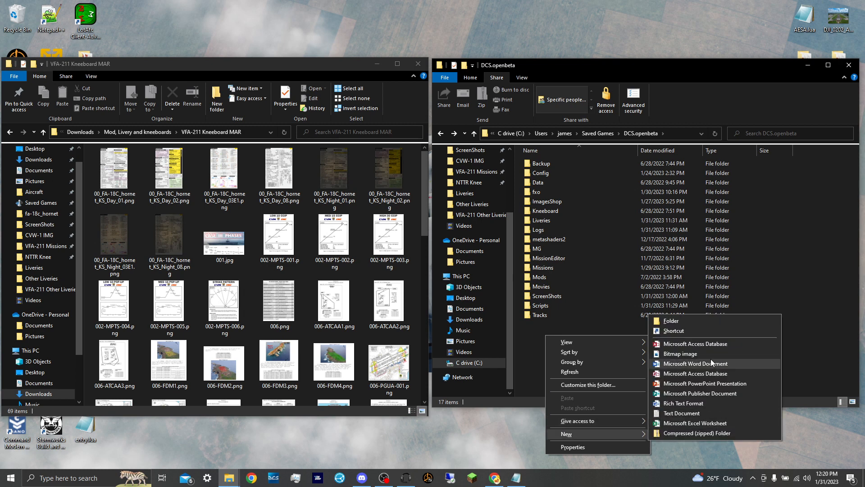
left_click(681, 322)
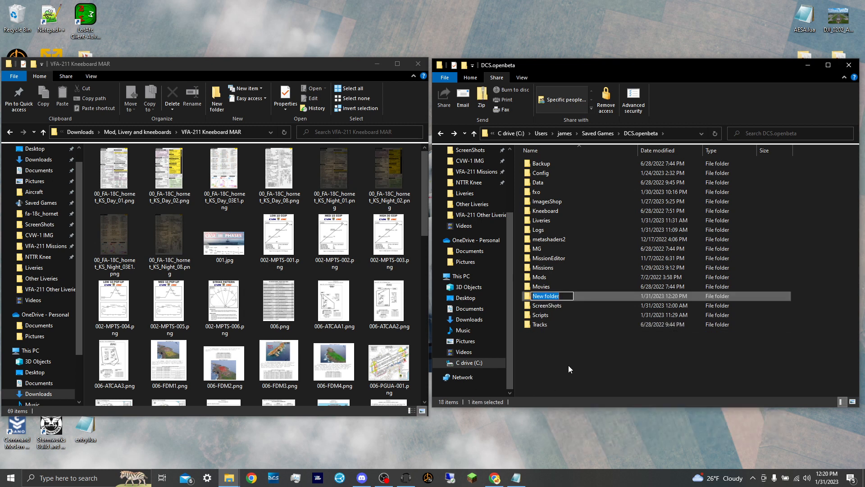
left_click(550, 373)
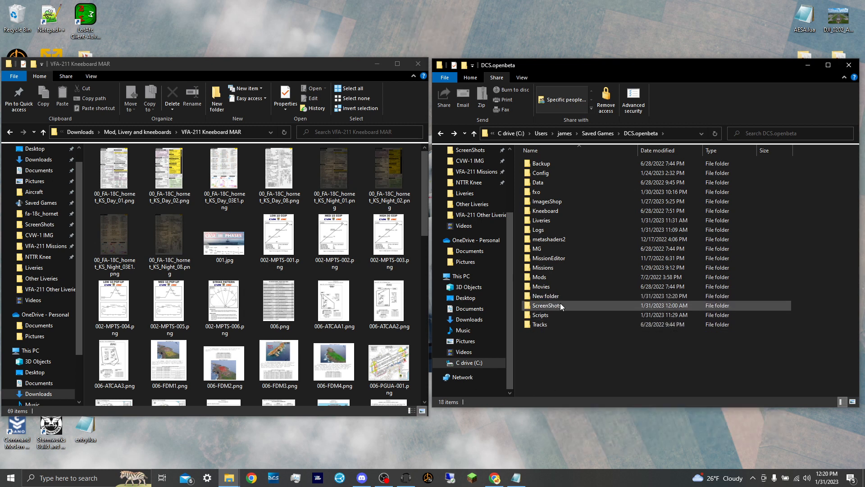
right_click(559, 297)
left_click(569, 270)
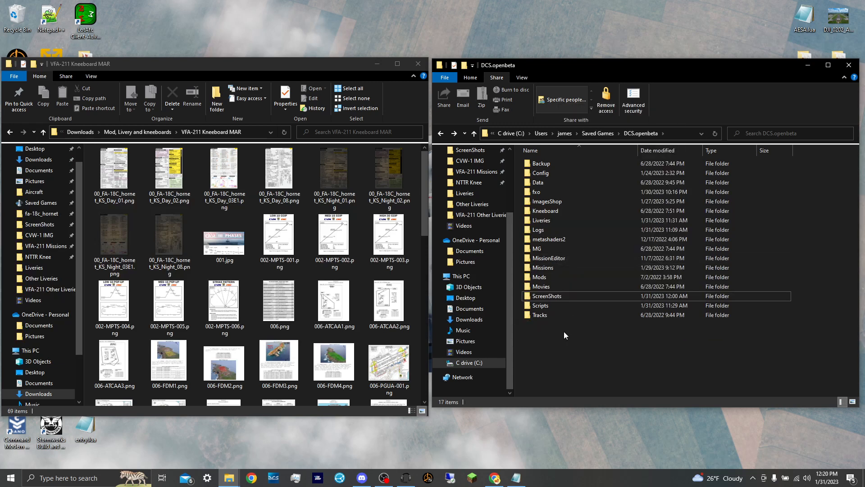
- Open the fa-18c_hornet folder inside Kneeboard and select the kneeboard pages in it
double_click(559, 211)
left_click(602, 172)
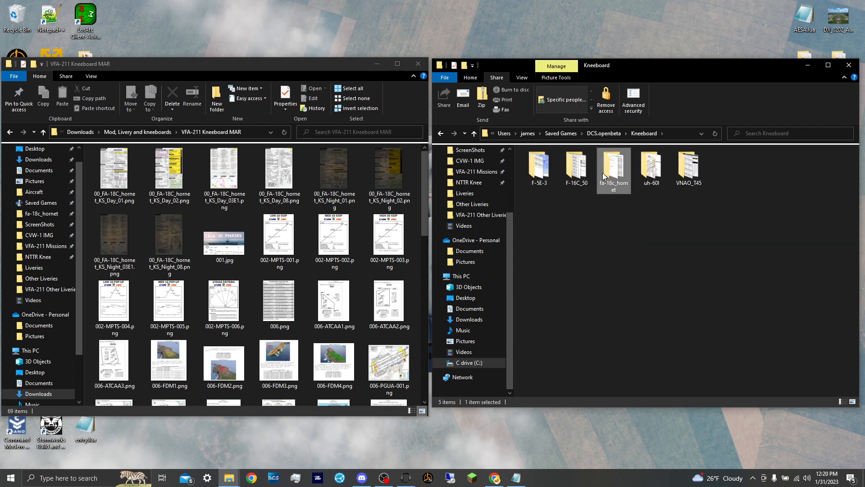
double_click(602, 172)
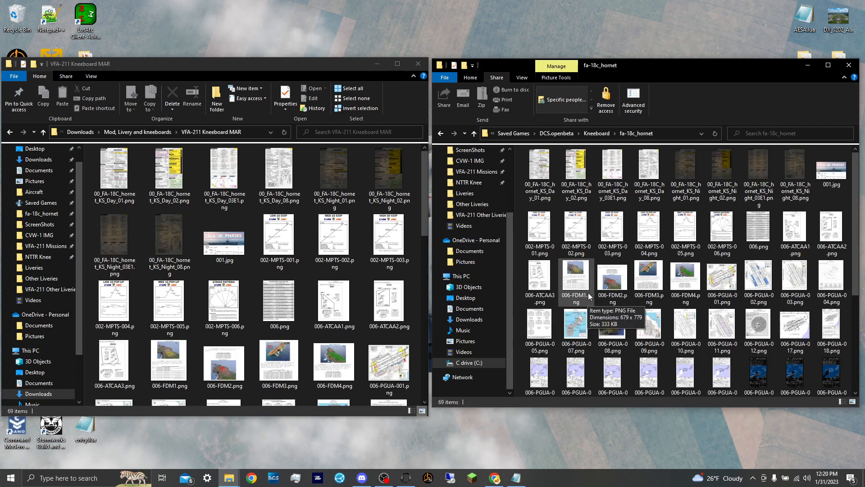
scroll(589, 296, "down", 5)
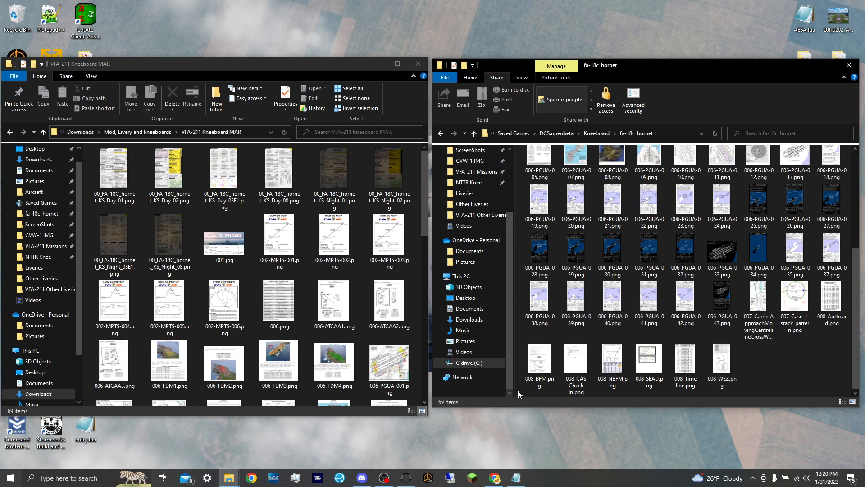
left_click_drag(518, 390, 770, 186)
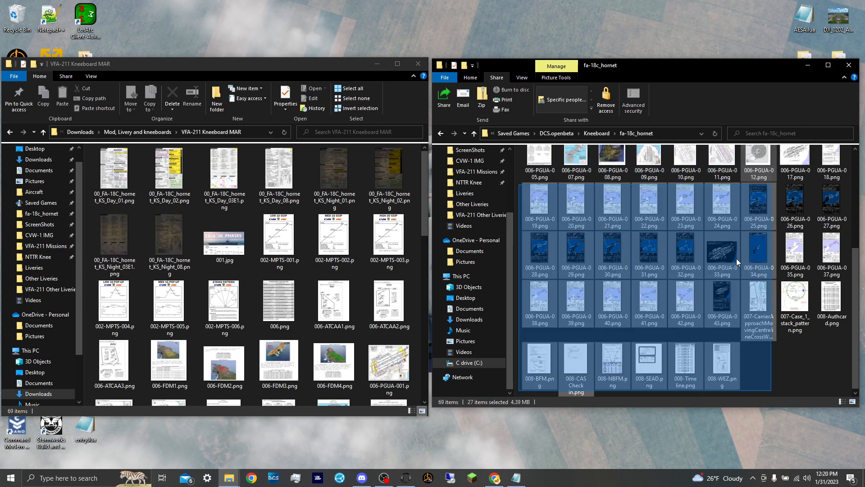
left_click_drag(737, 262, 804, 197)
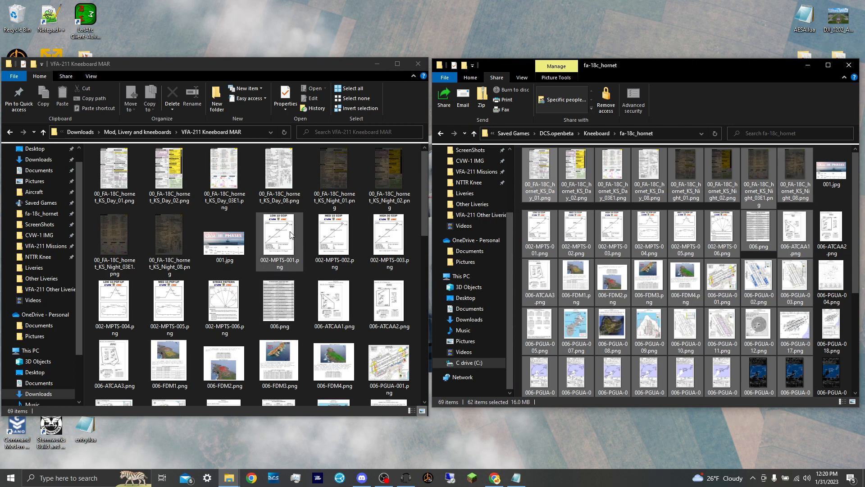
- Shrink the thumbnails in VFA-211 Kneeboard MAR, select all its kneeboard images, and enlarge the thumbnails again
scroll(291, 235, "down", 3, "ctrl")
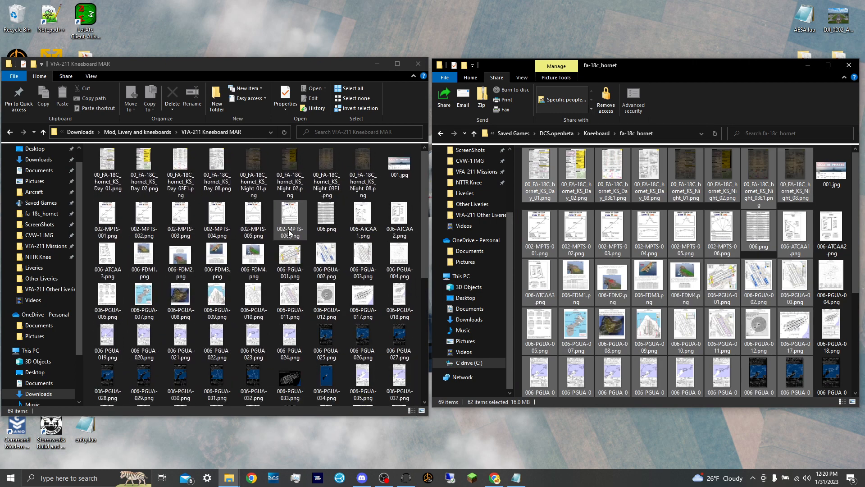
scroll(289, 232, "down", 3, "ctrl")
scroll(289, 232, "up", 1, "ctrl")
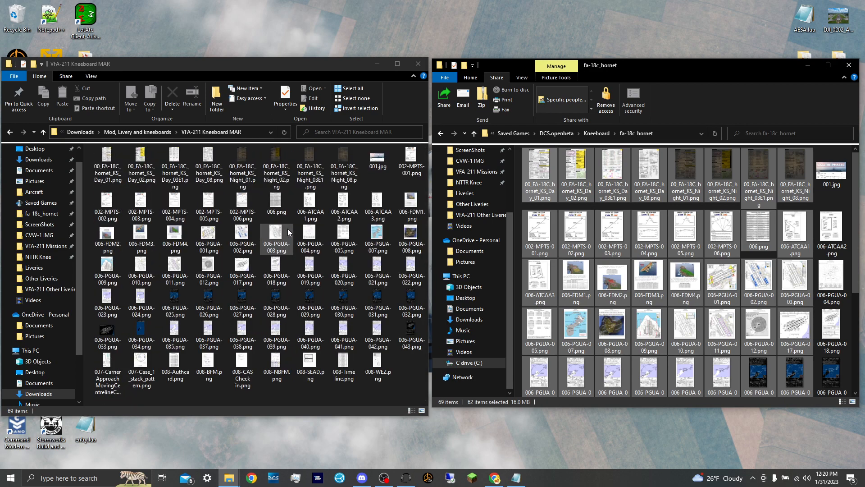
left_click_drag(90, 157, 409, 379)
left_click_drag(271, 292, 259, 259)
scroll(259, 259, "down", 1)
scroll(259, 259, "up", 5)
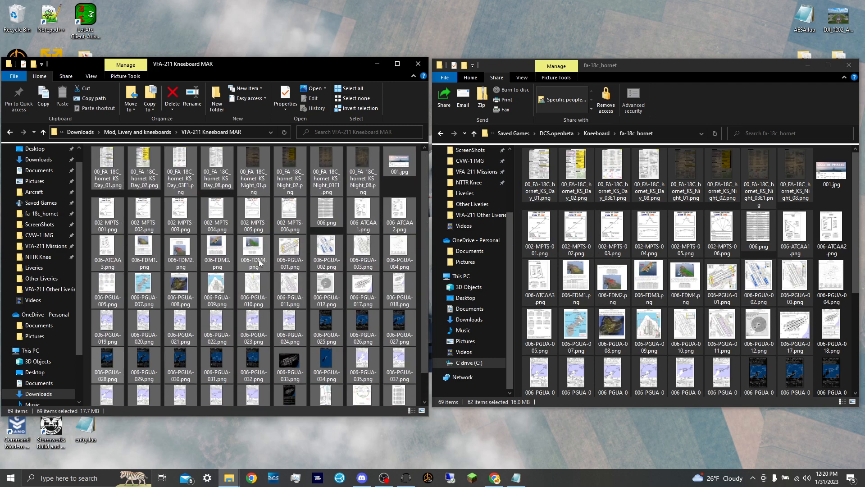
scroll(260, 261, "up", 2)
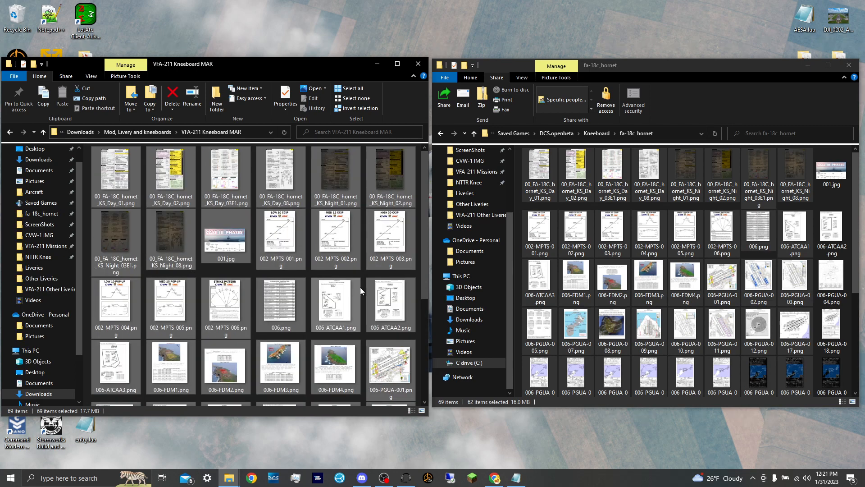
- Deselect the images in VFA-211 Kneeboard MAR and close both the download window and the fa-18c_hornet window
left_click(363, 288)
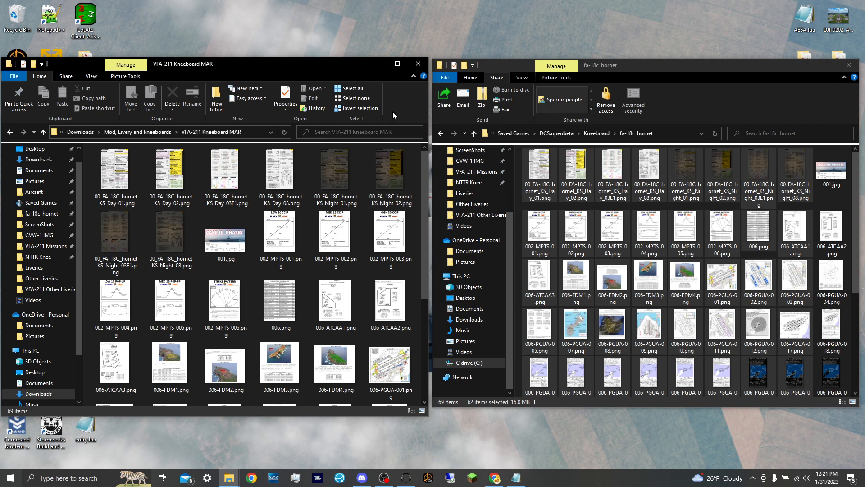
left_click(414, 65)
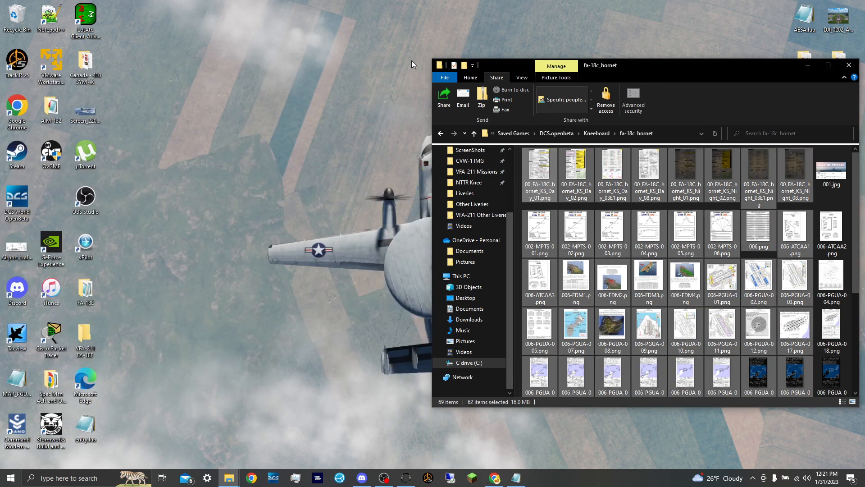
left_click_drag(643, 65, 397, 74)
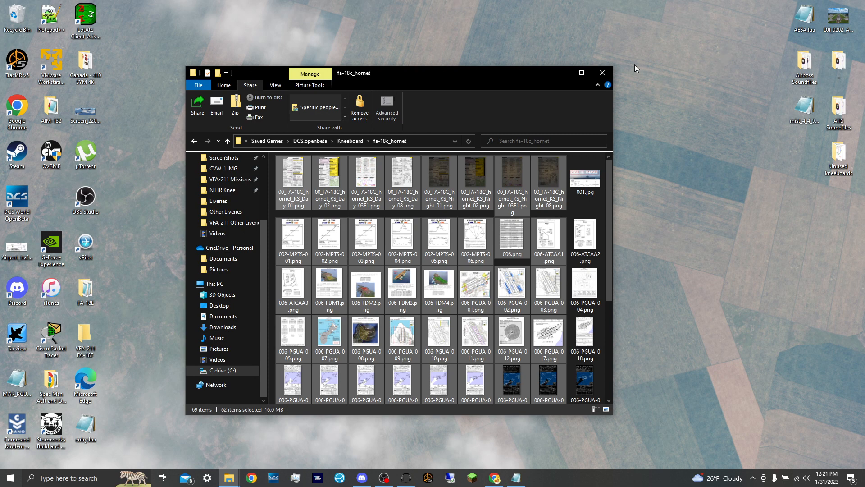
left_click(603, 72)
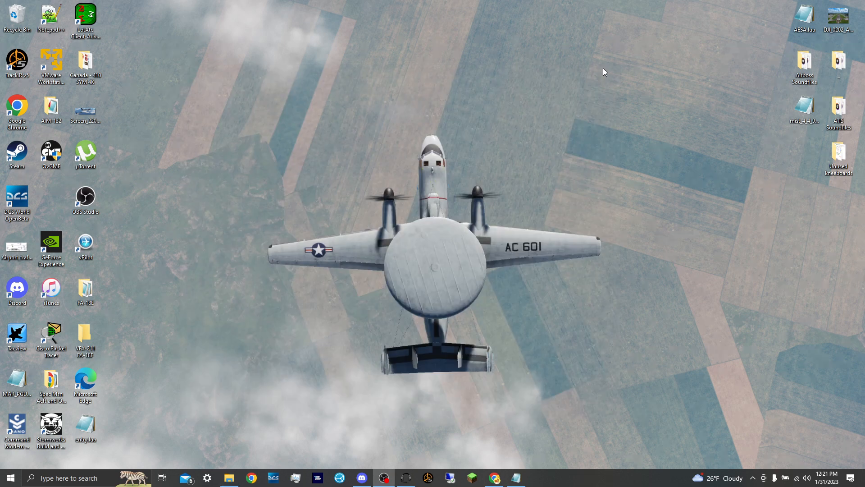